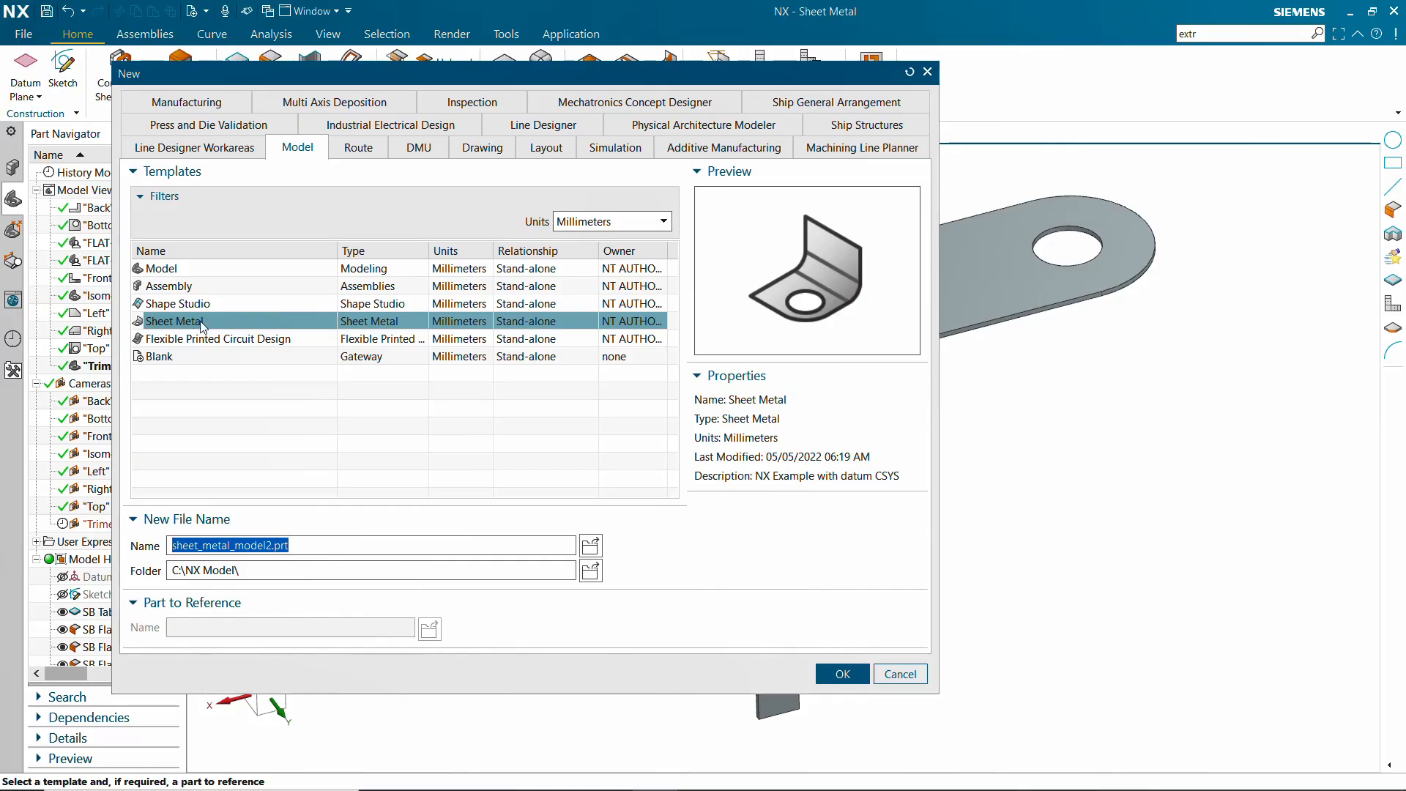
Step: Create a new millimetre part from the Sheet Metal template, named "Sheet Metal", in C:\NX Model\
{"action": "left_click_drag", "start_coordinate": [289, 545], "coordinate": [197, 546]}
{"action": "type", "text": "Sheet Metal"}
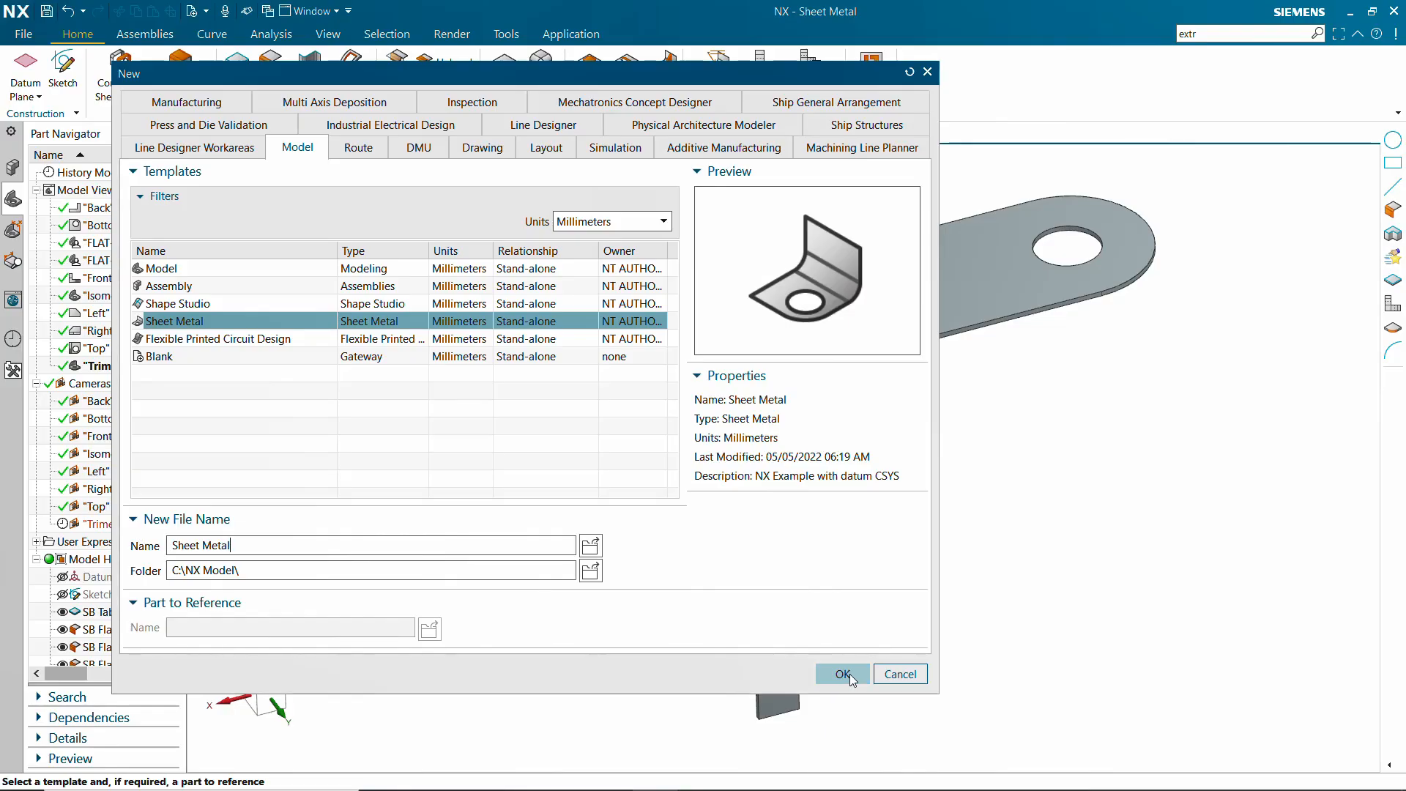
{"action": "left_click", "coordinate": [850, 673]}
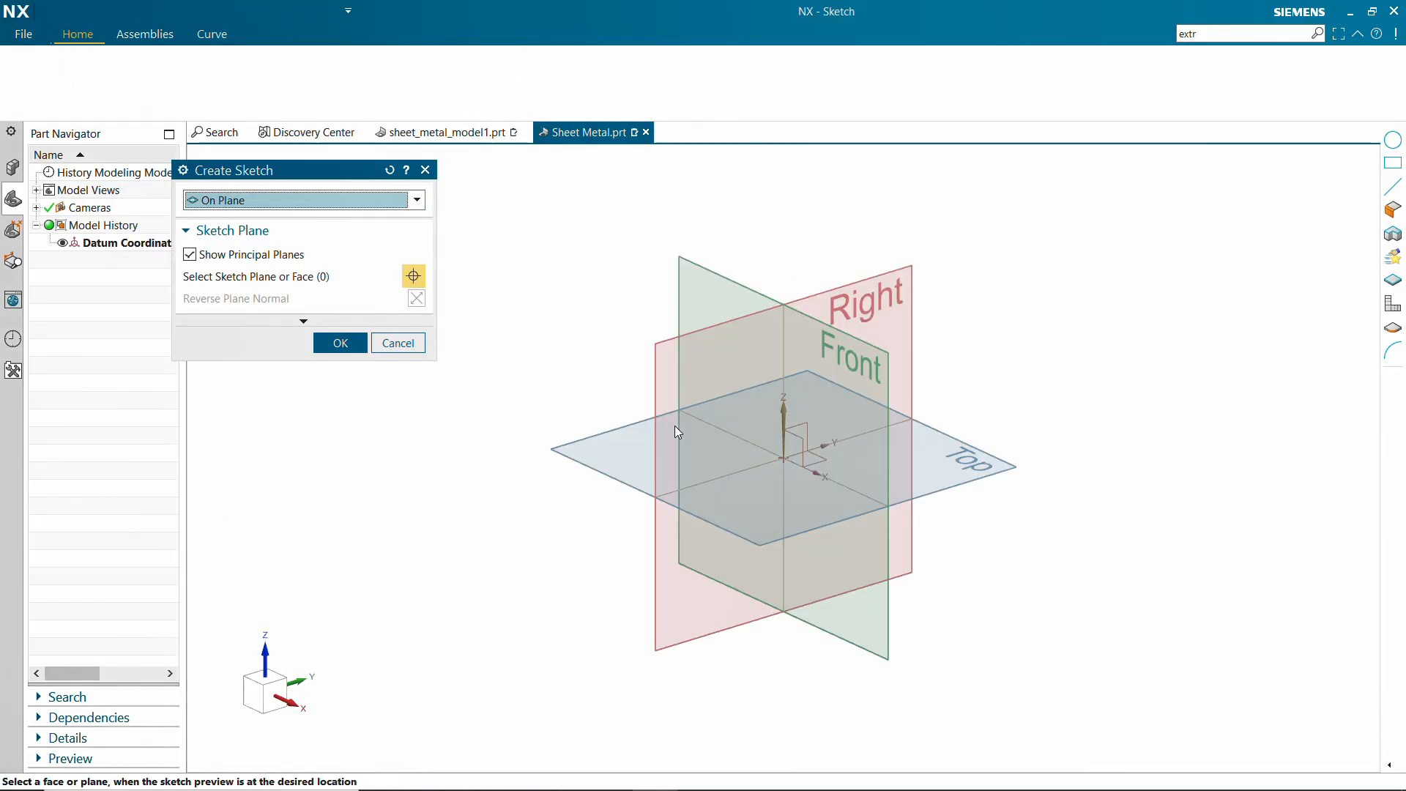
Step: Sketch a rectangle 500 mm wide and 75 mm high, centred on the origin of the Top plane, and finish the sketch
{"action": "left_click", "coordinate": [1005, 470]}
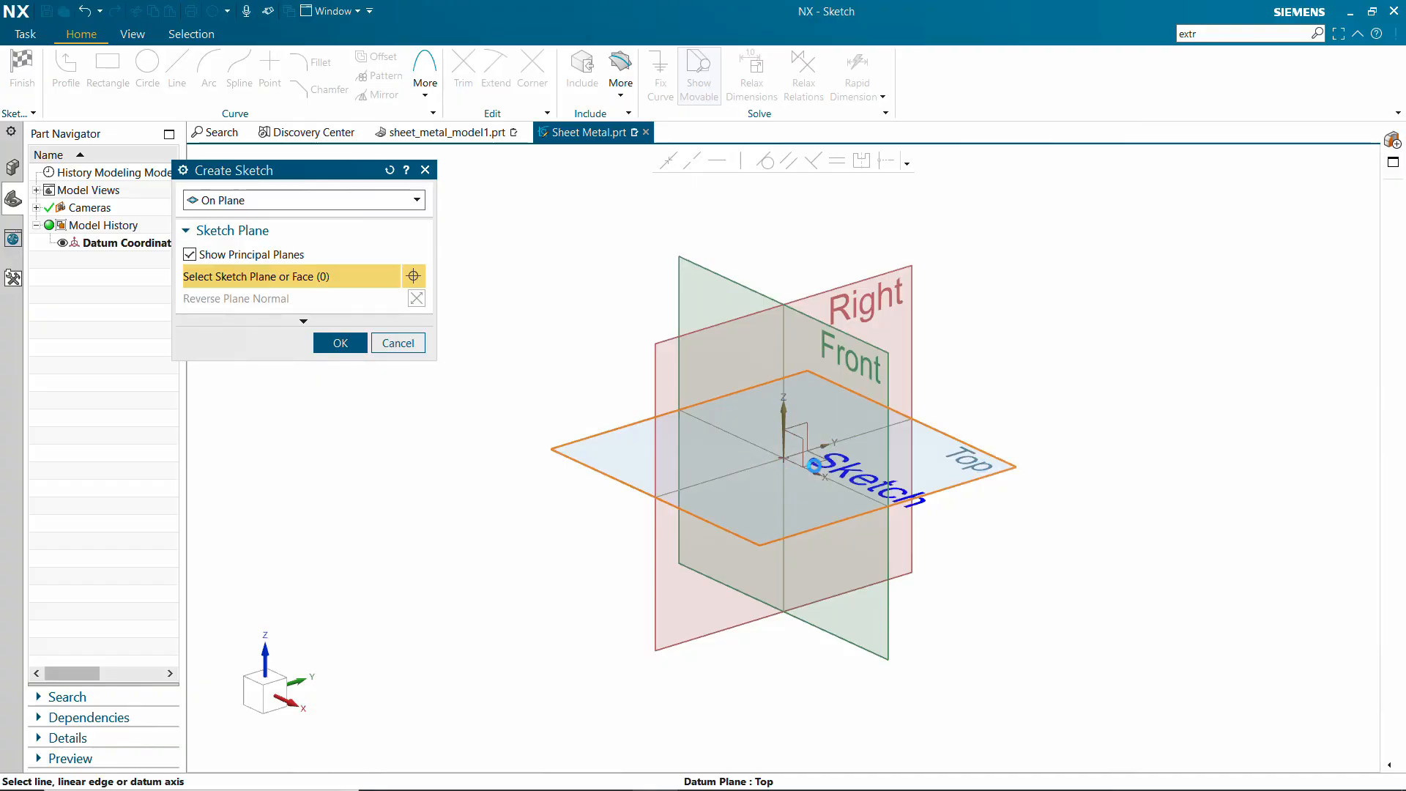
{"action": "left_click", "coordinate": [340, 343]}
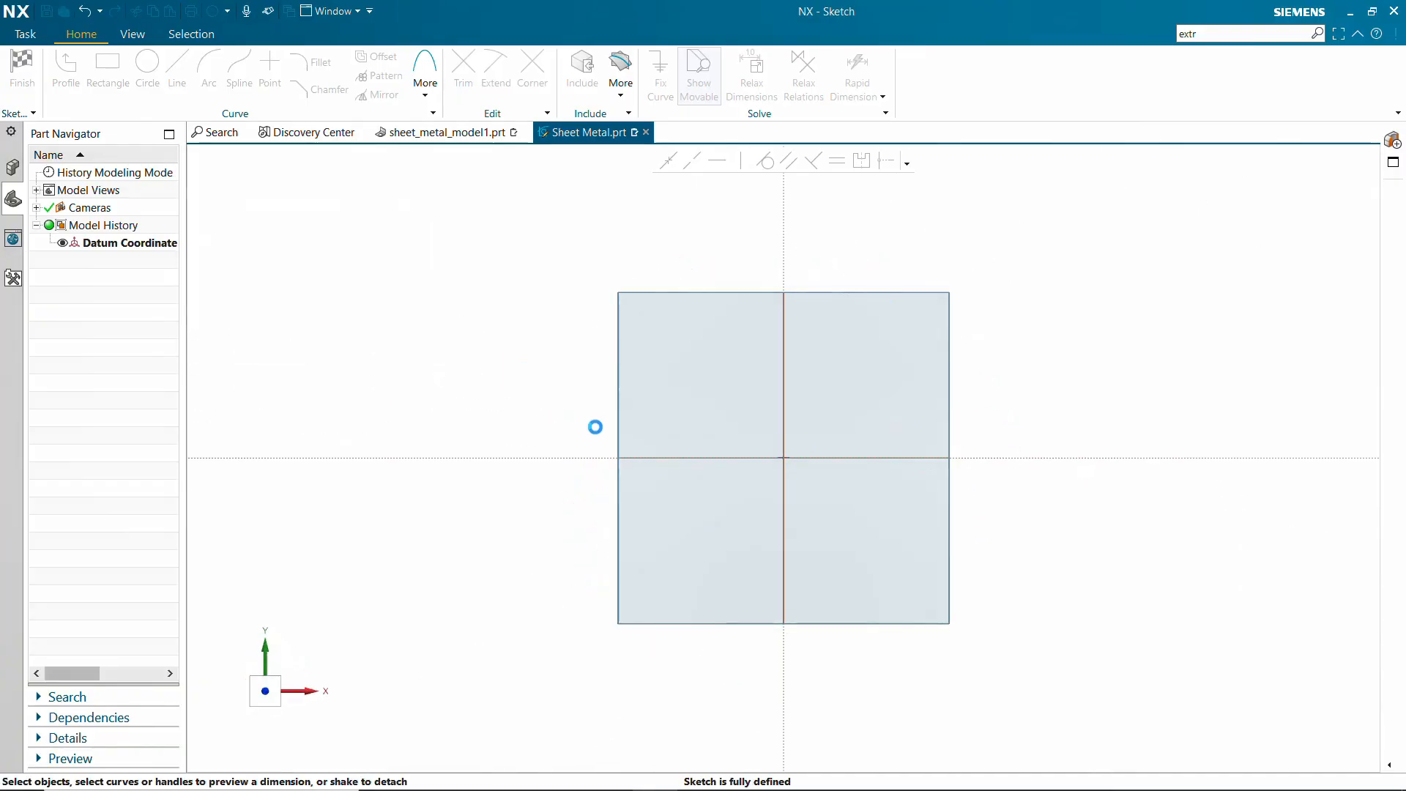
{"action": "left_click", "coordinate": [108, 74]}
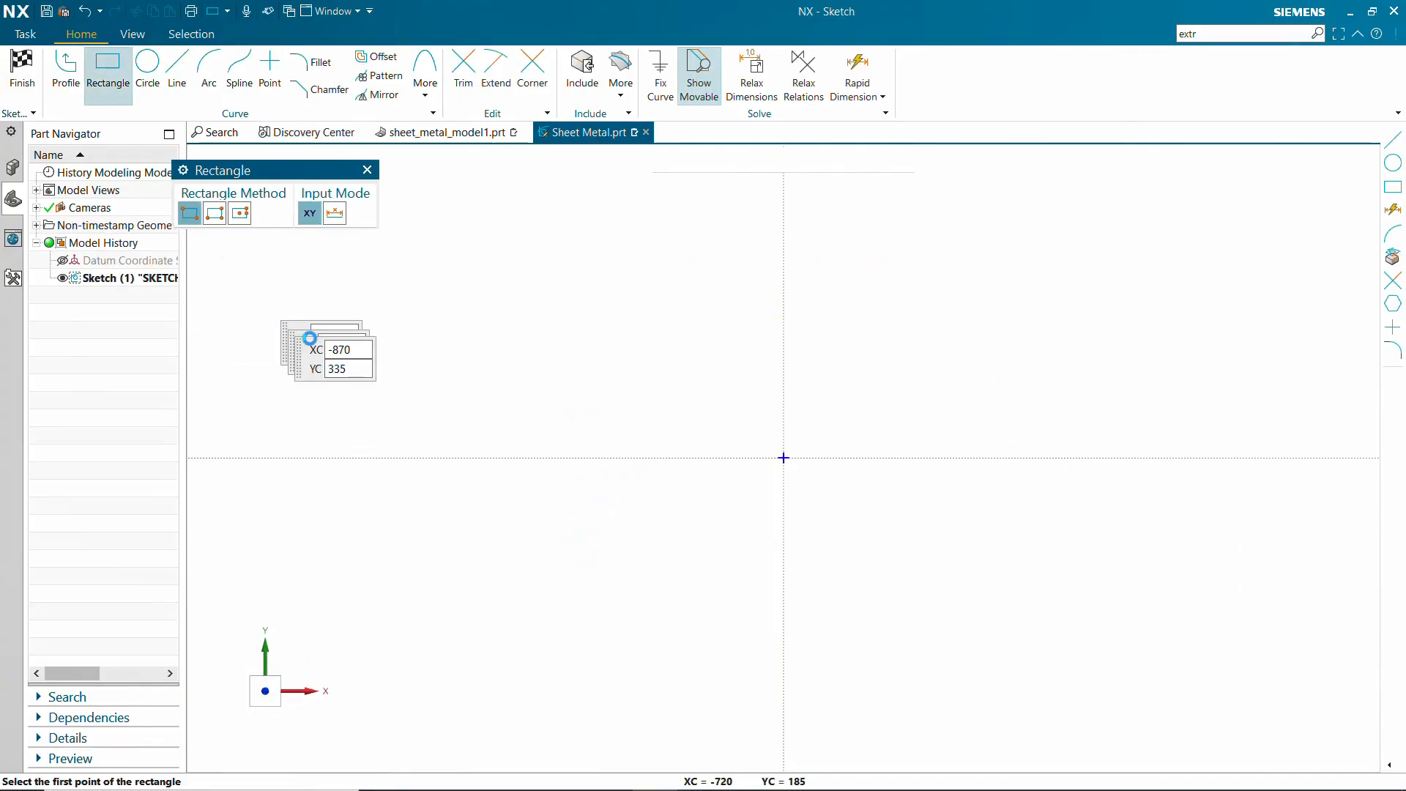
{"action": "left_click", "coordinate": [242, 214]}
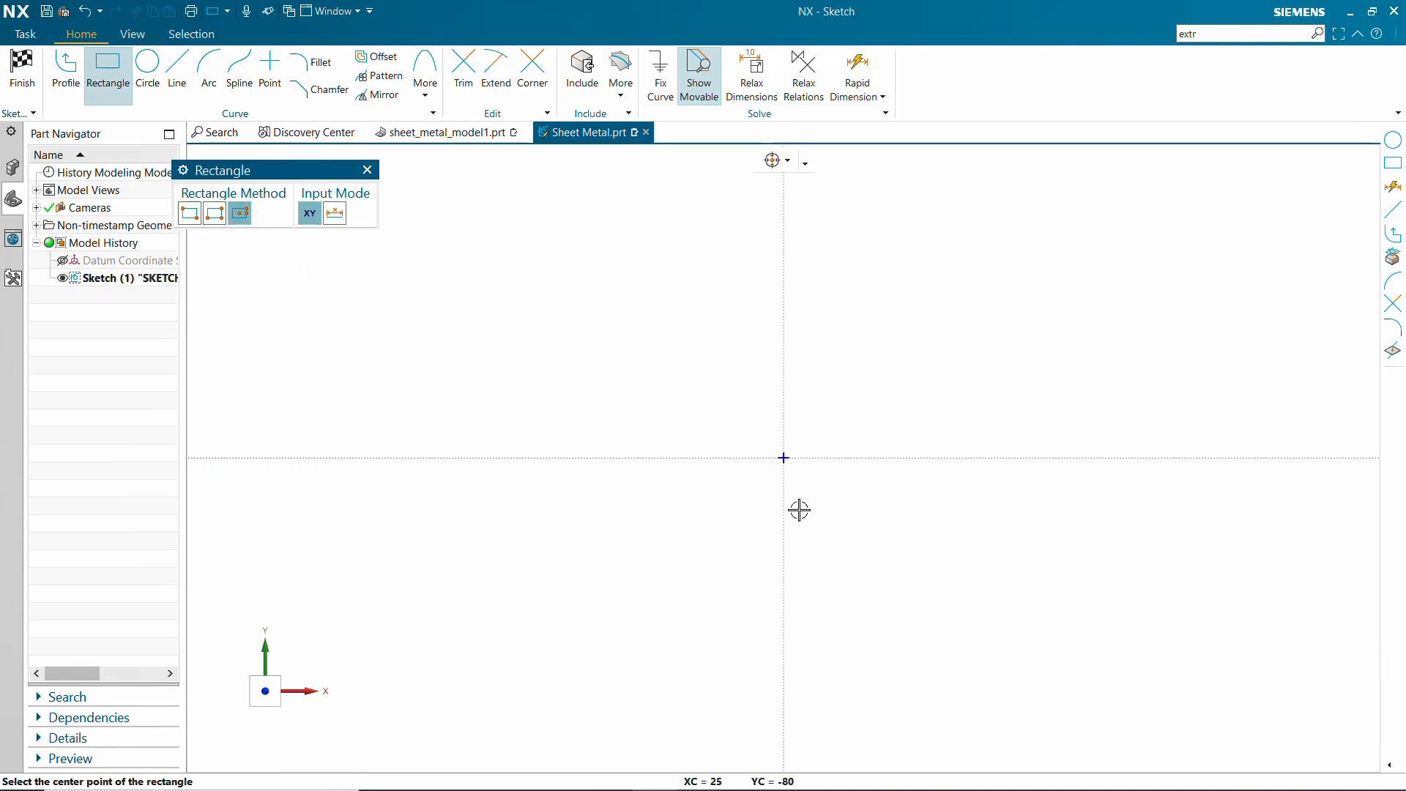
{"action": "left_click", "coordinate": [784, 459]}
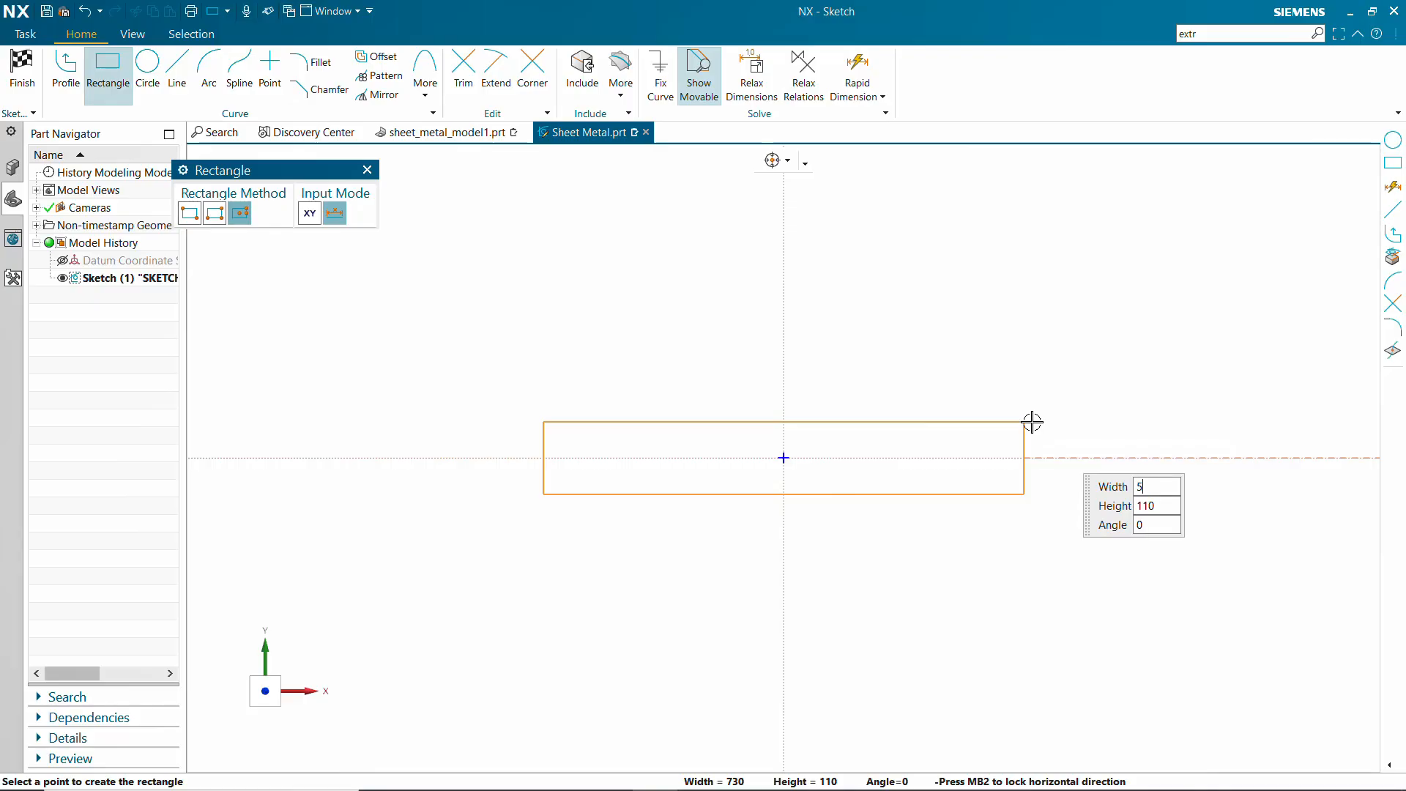
{"action": "key", "text": "Tab"}
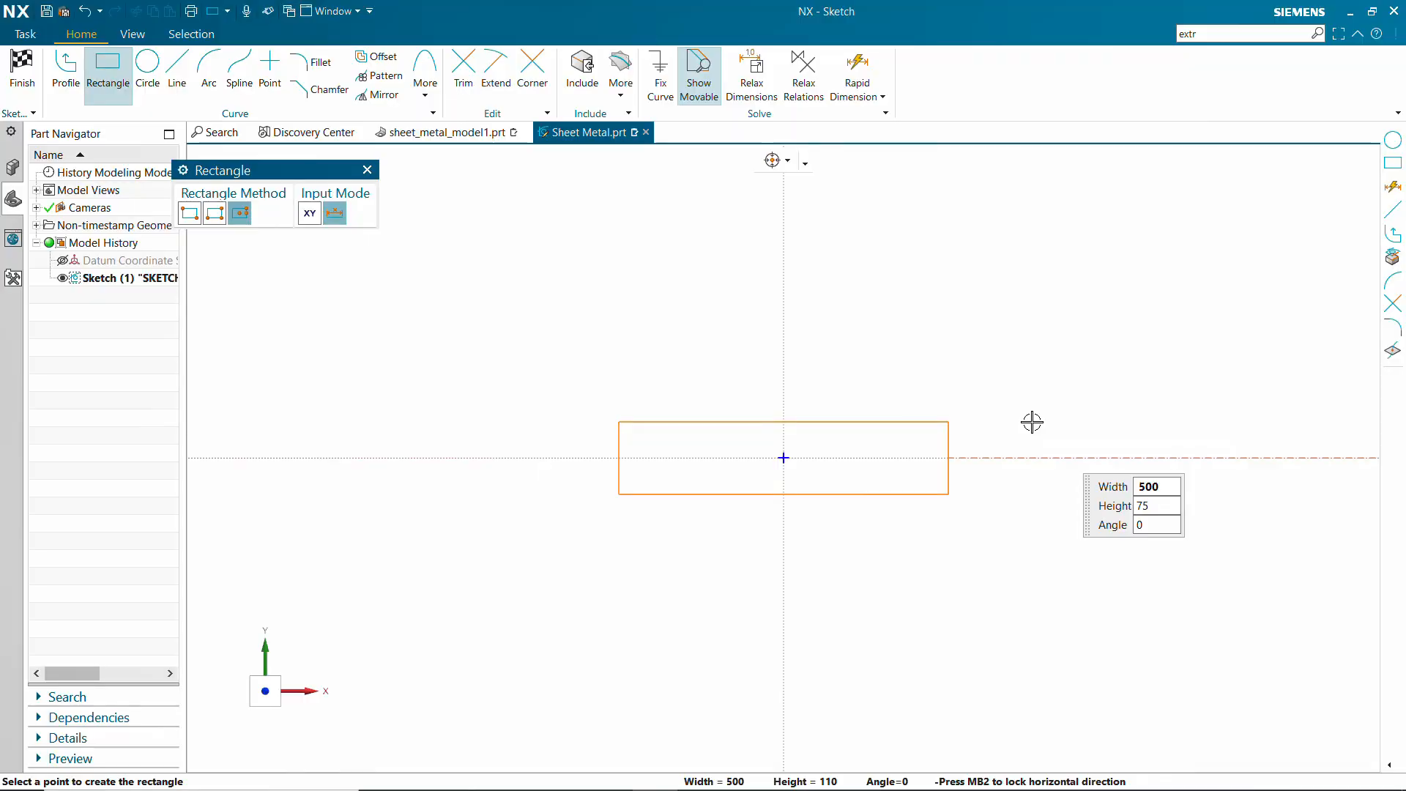
{"action": "key", "text": "Tab"}
{"action": "key", "text": "Return"}
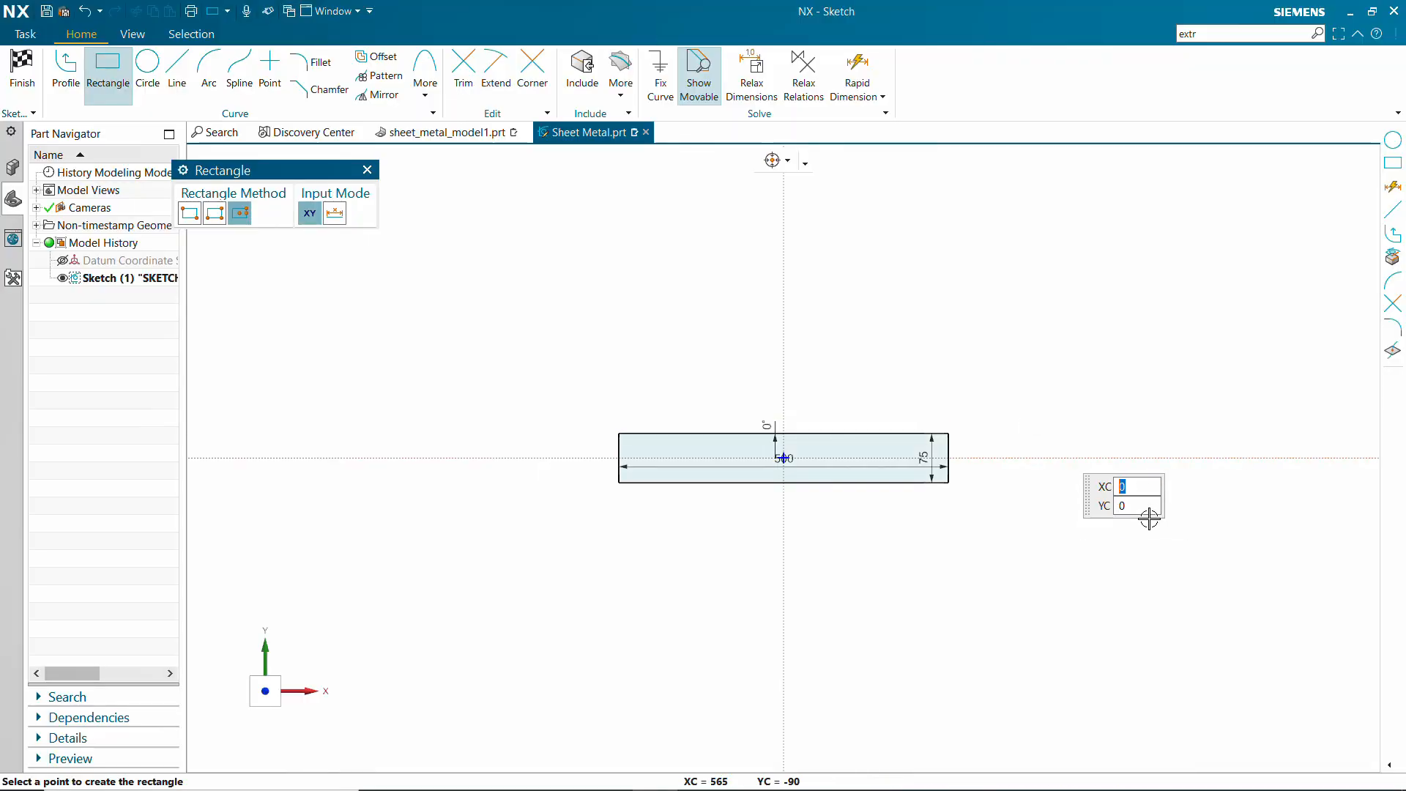
{"action": "mouse_move", "coordinate": [957, 411]}
{"action": "middle_mouse_down"}
{"action": "mouse_move", "coordinate": [982, 331]}
{"action": "mouse_move", "coordinate": [959, 369]}
{"action": "middle_mouse_up"}
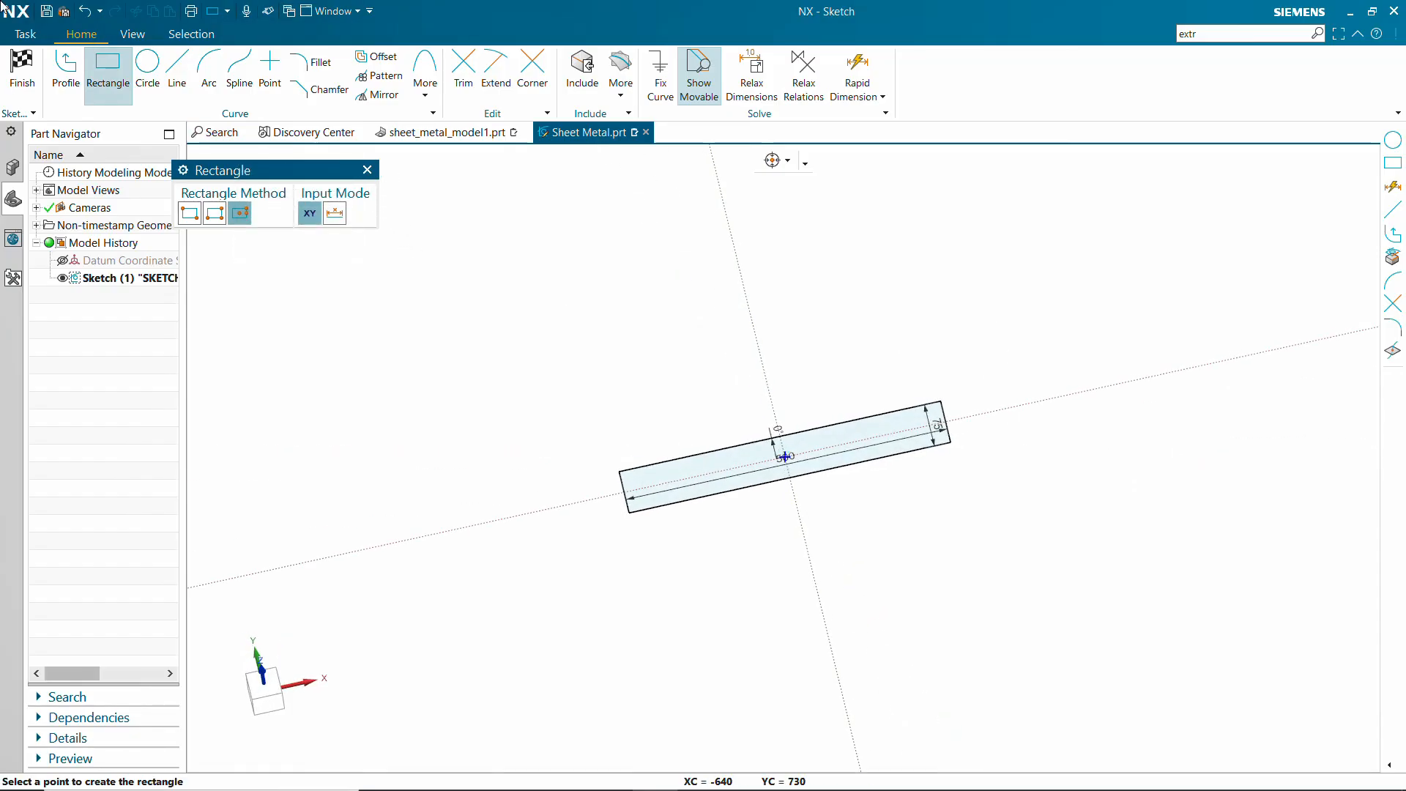
{"action": "key", "text": "Escape"}
{"action": "key", "text": "ctrl+q"}
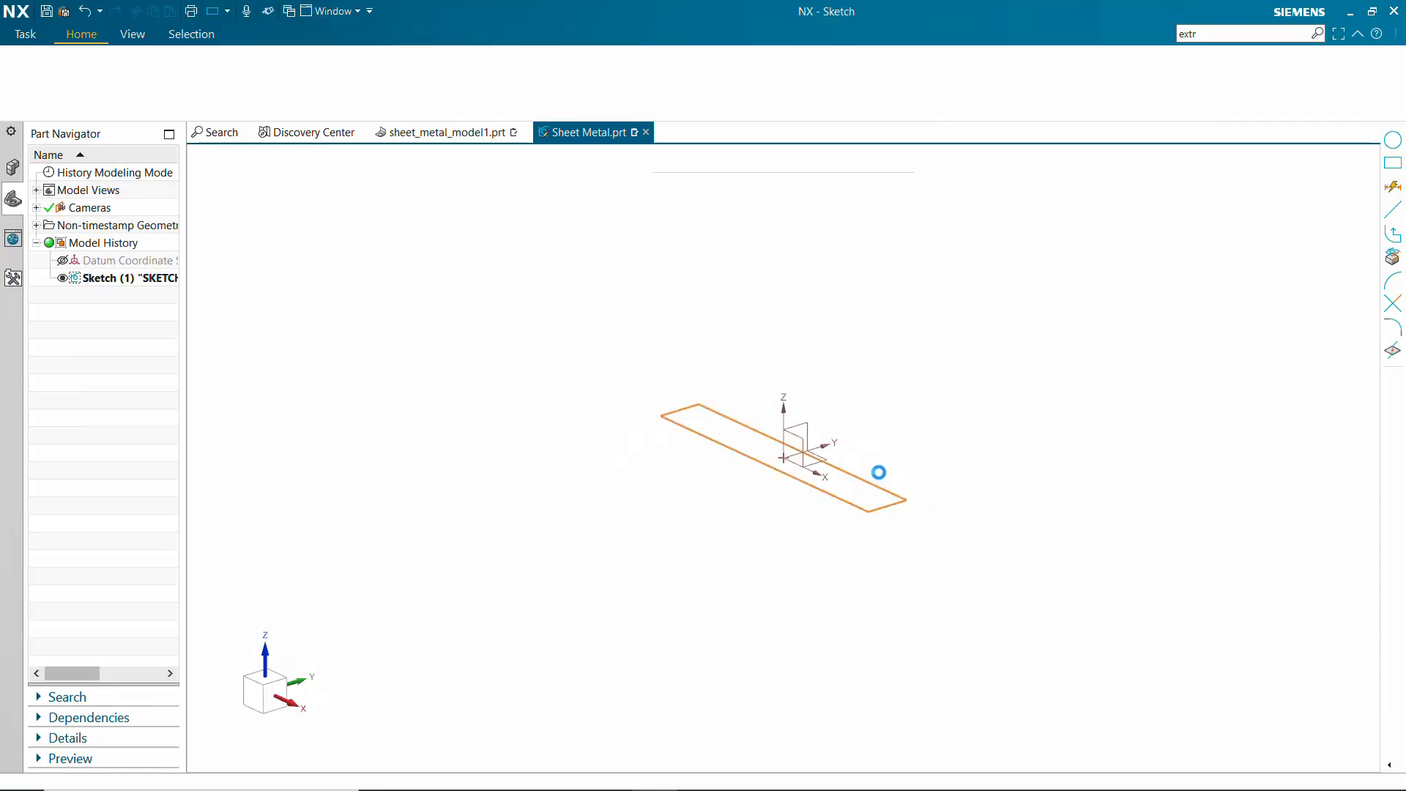
Step: Create a 3 mm thick base tab from the rectangle sketch
{"action": "scroll", "coordinate": [855, 478], "scroll_direction": "up", "scroll_amount": 2}
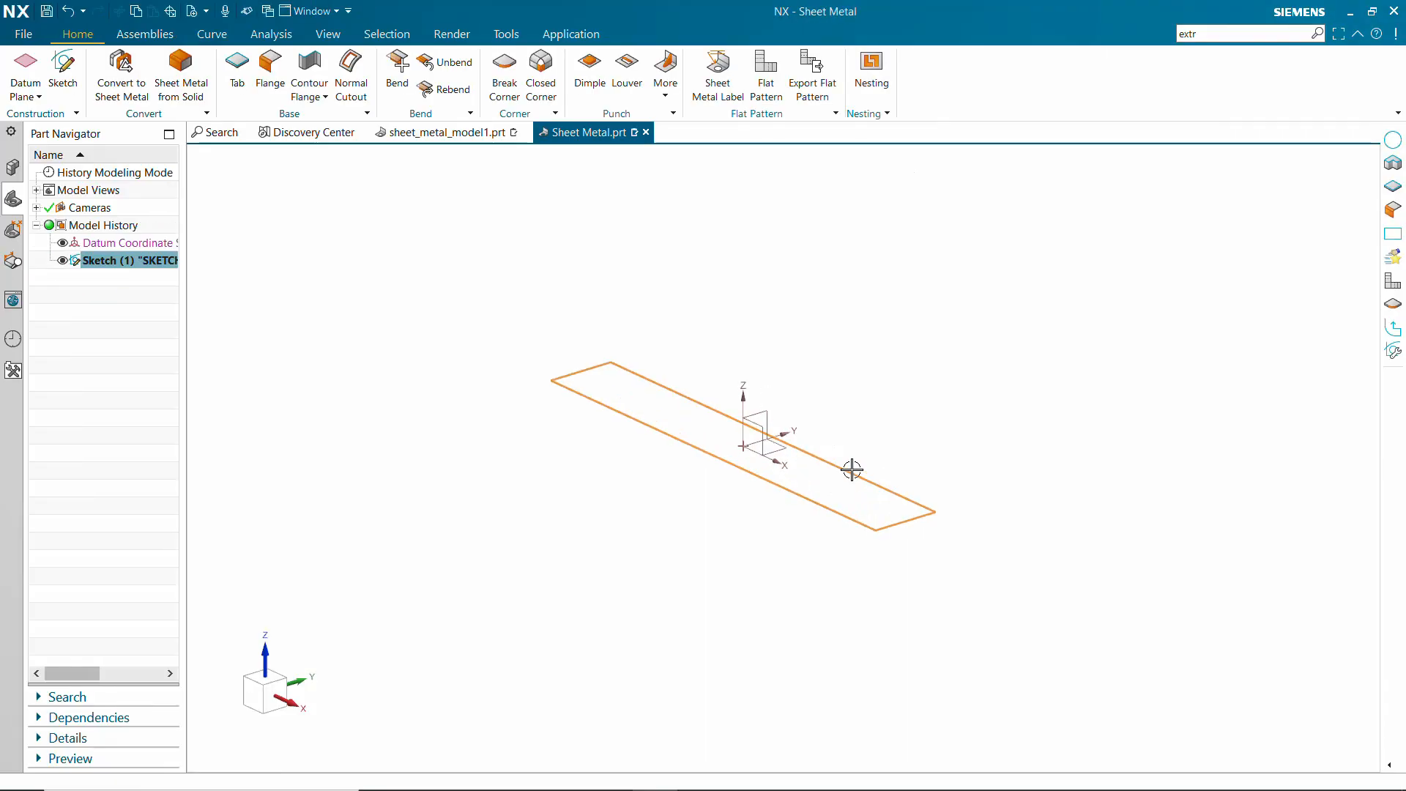
{"action": "scroll", "coordinate": [842, 450], "scroll_direction": "up", "scroll_amount": 3}
{"action": "scroll", "coordinate": [732, 384], "scroll_direction": "down", "scroll_amount": 2}
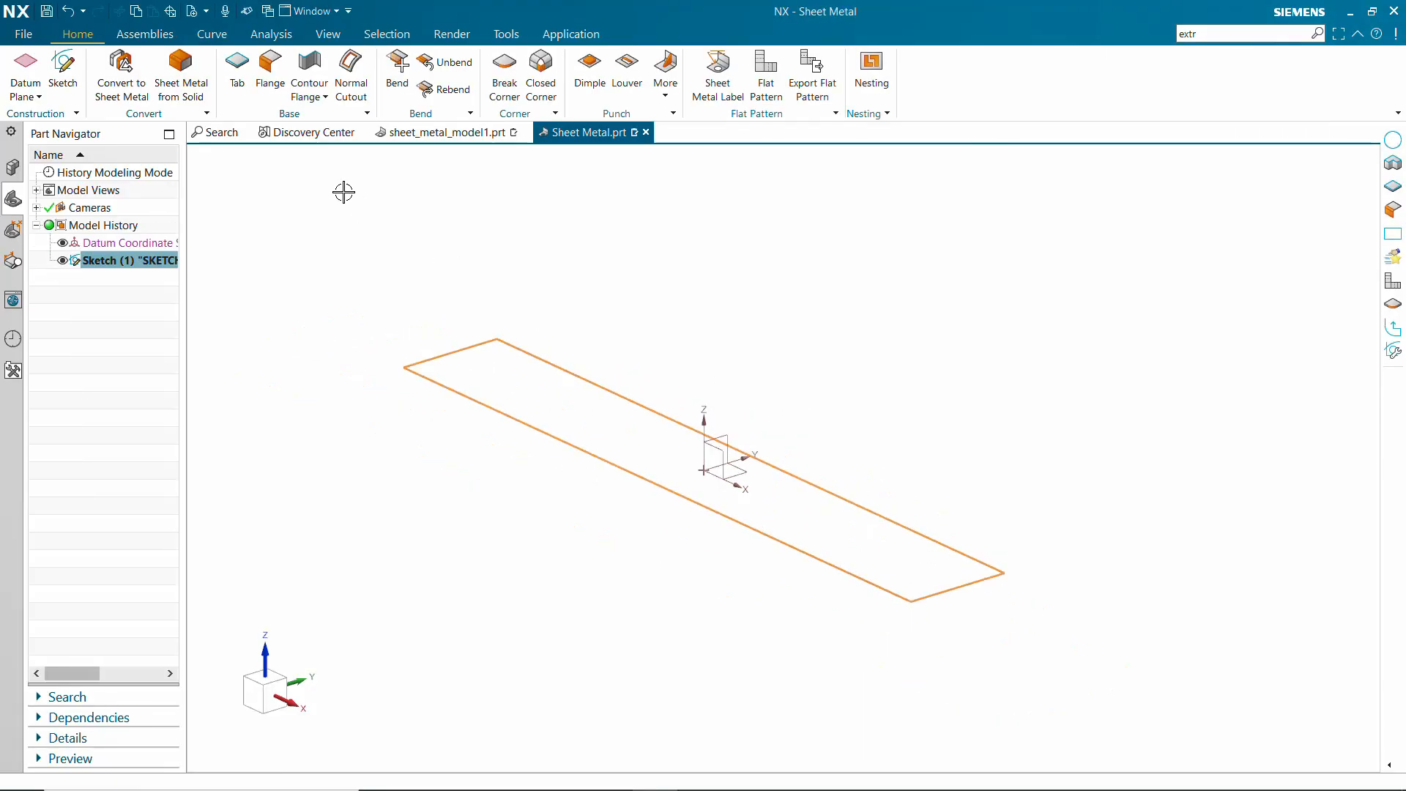
{"action": "left_click", "coordinate": [237, 70]}
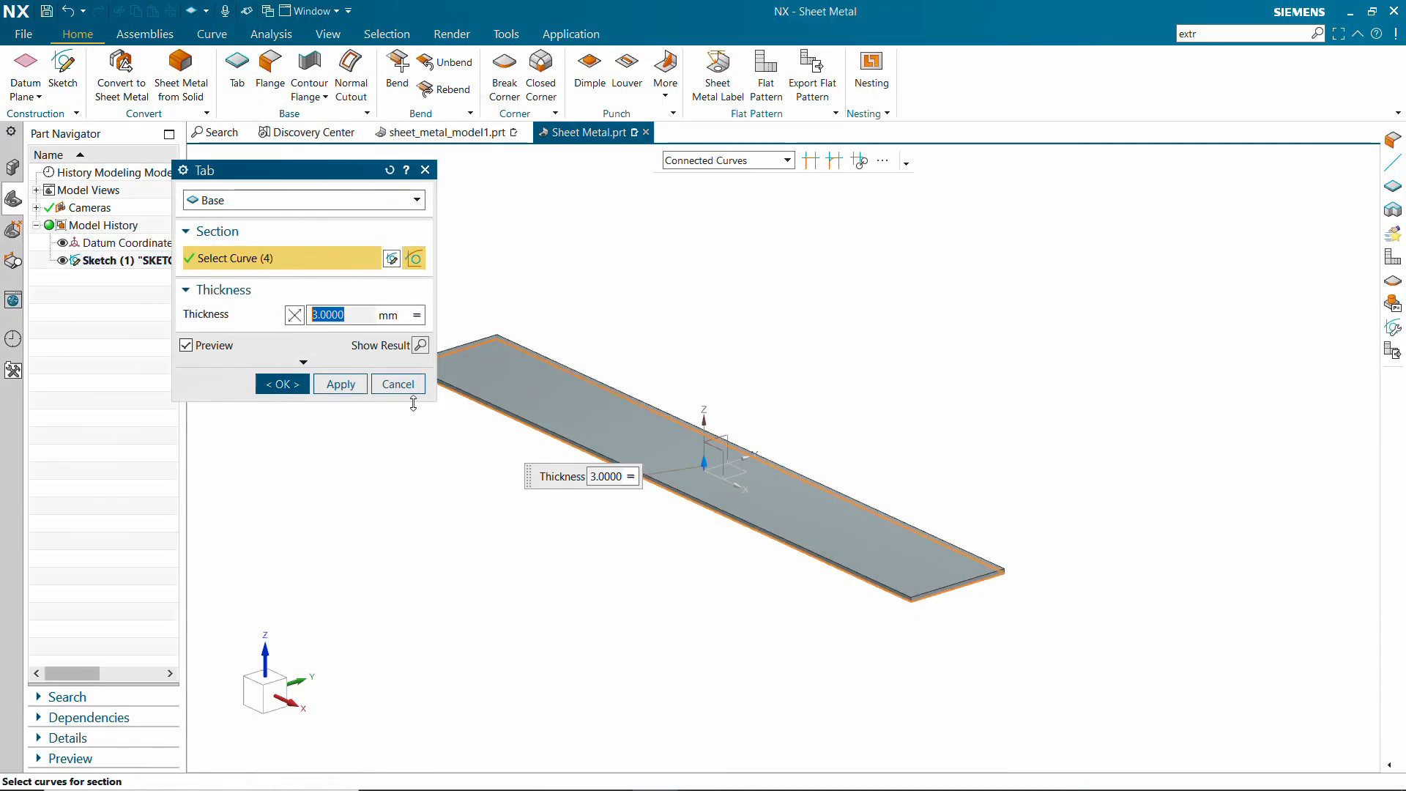
{"action": "left_click", "coordinate": [283, 385]}
Step: Add a downward 90° flange at the centre of the tab's long front edge, 150 mm wide and 70 mm long
{"action": "middle_click_drag", "start_coordinate": [694, 360], "coordinate": [582, 368]}
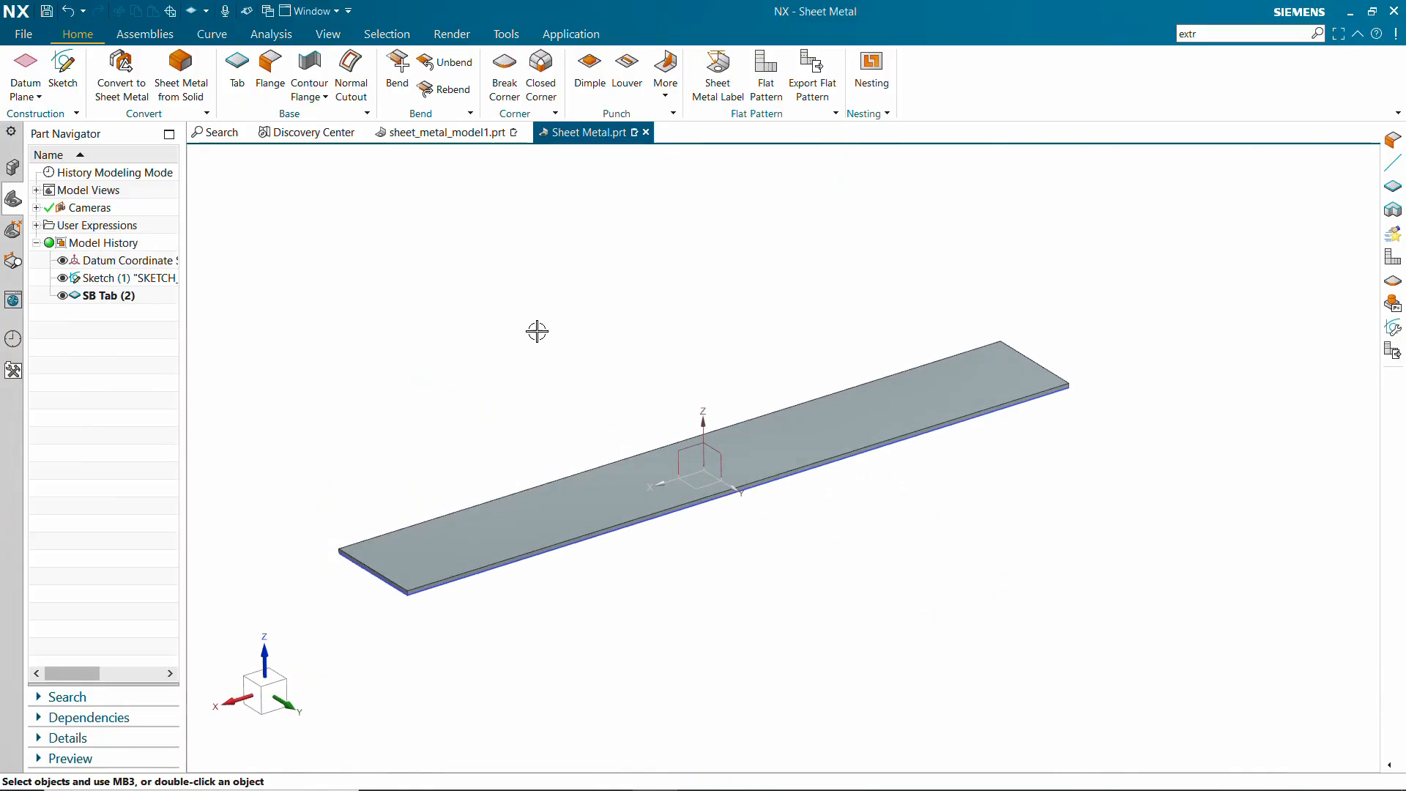
{"action": "left_click", "coordinate": [270, 64]}
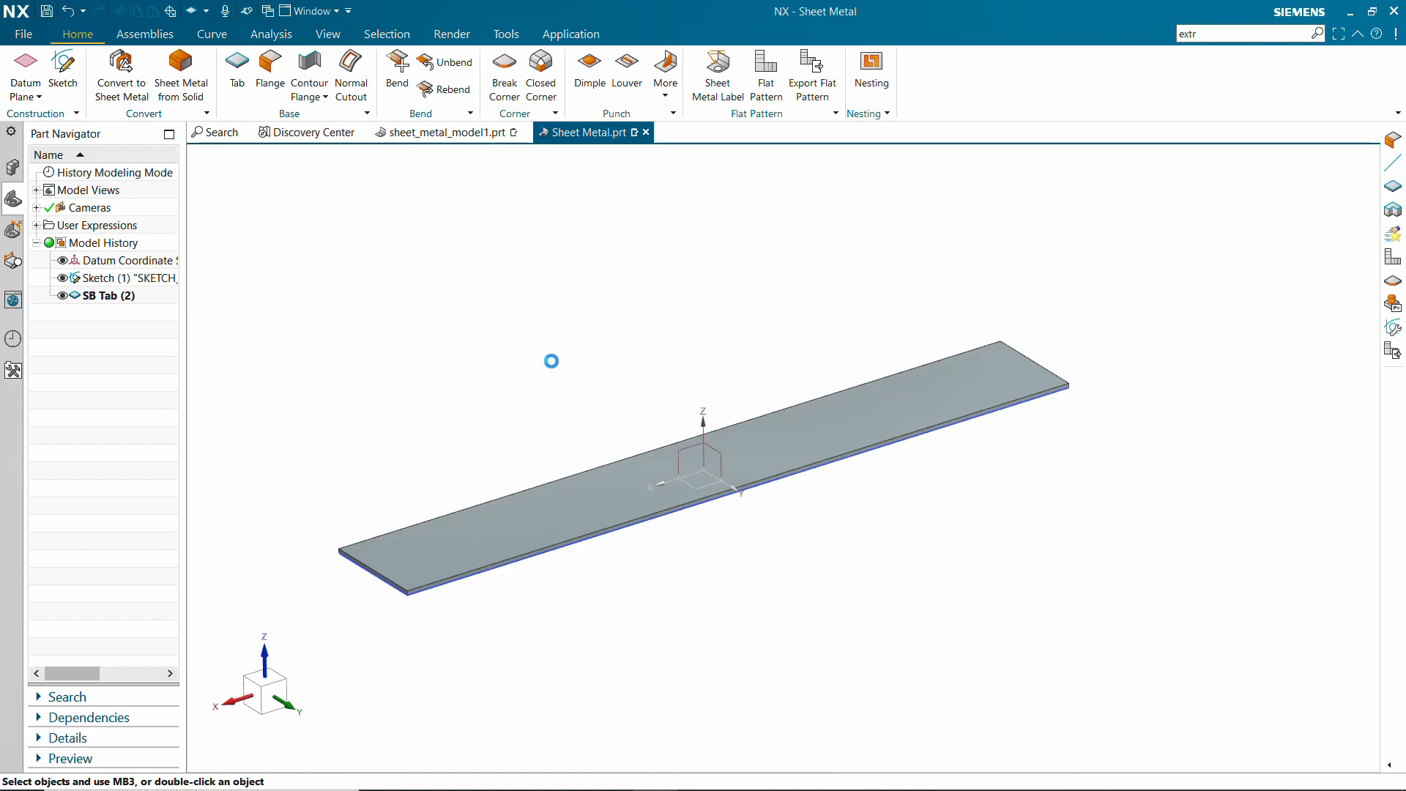
{"action": "left_click", "coordinate": [798, 466]}
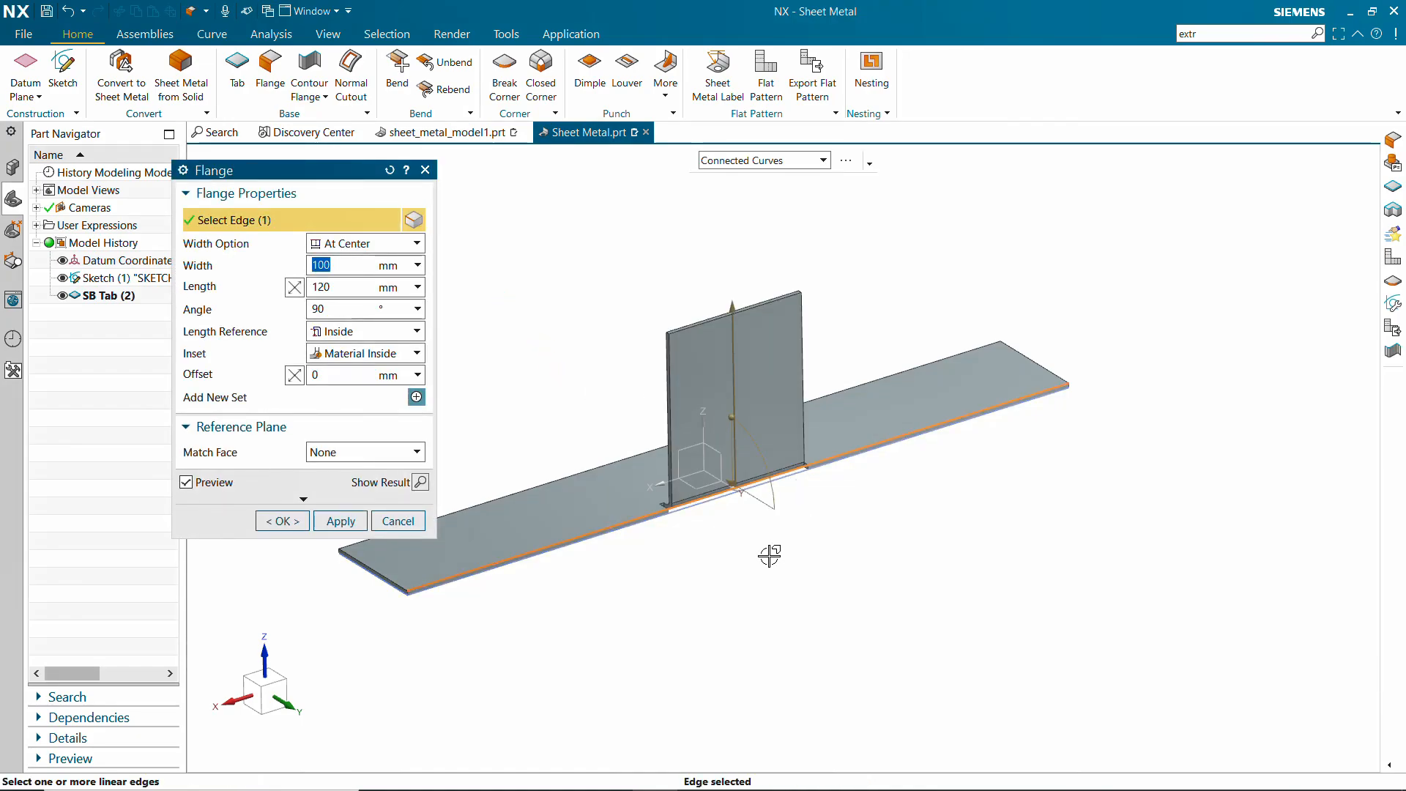
{"action": "left_click", "coordinate": [294, 288]}
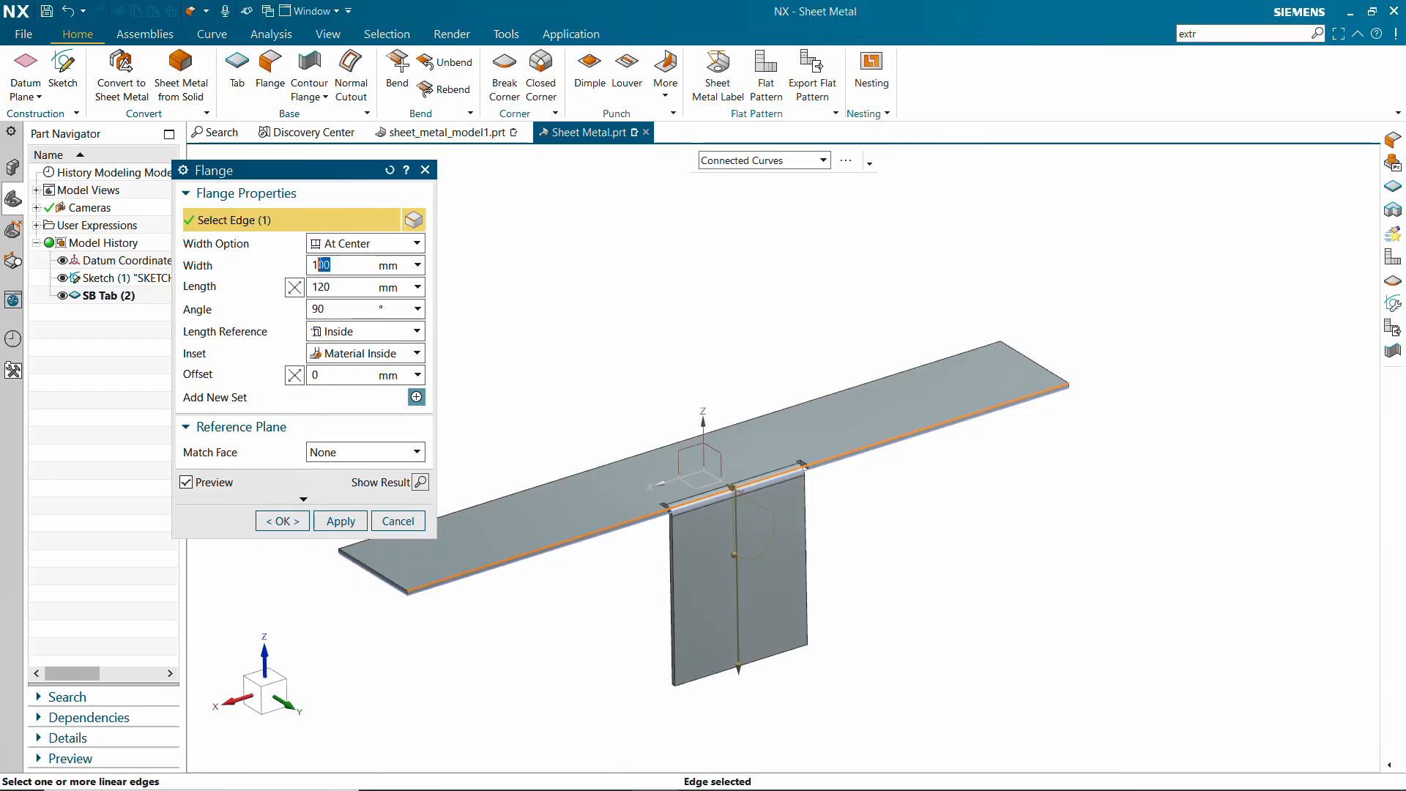
{"action": "left_click", "coordinate": [354, 245]}
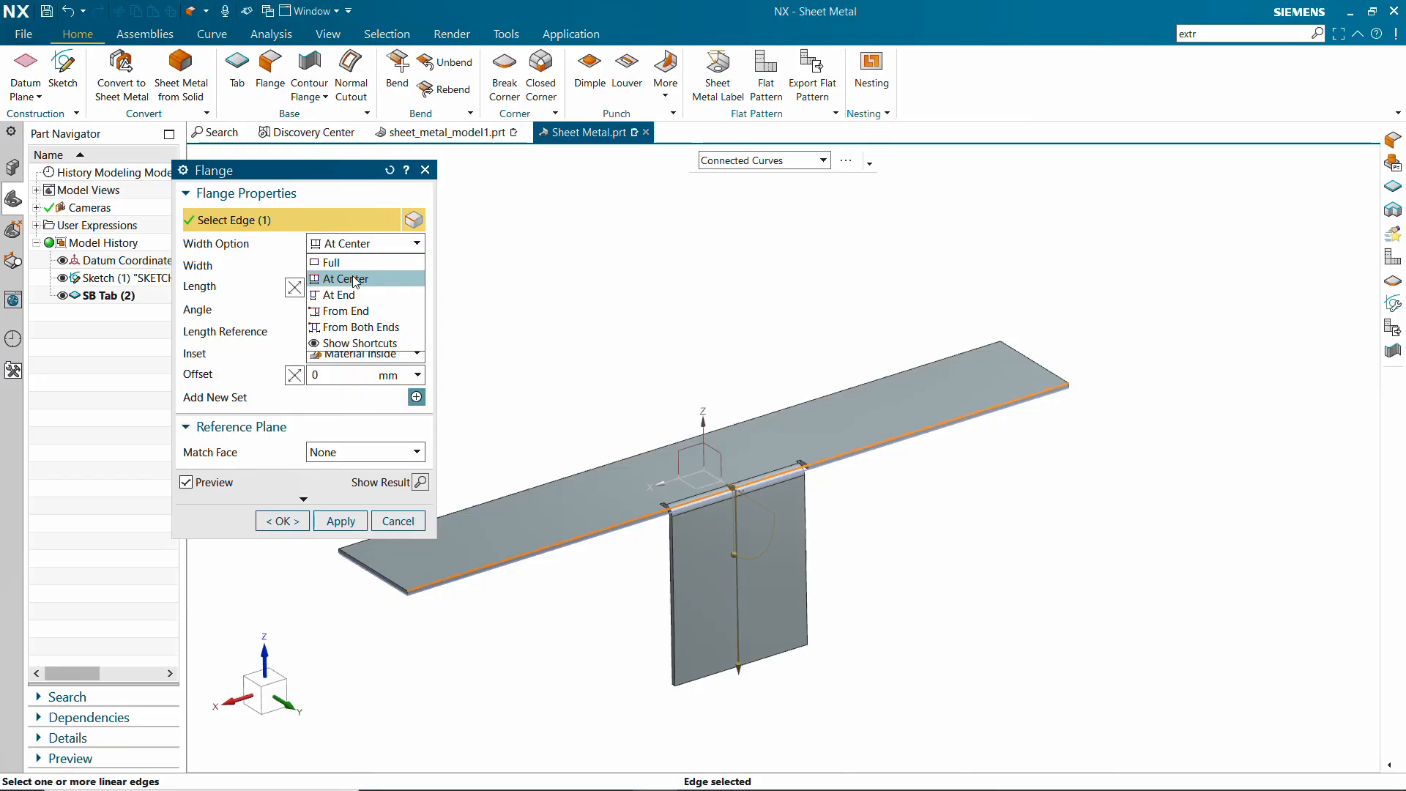
{"action": "left_click", "coordinate": [353, 275]}
{"action": "left_click_drag", "start_coordinate": [343, 268], "coordinate": [300, 264]}
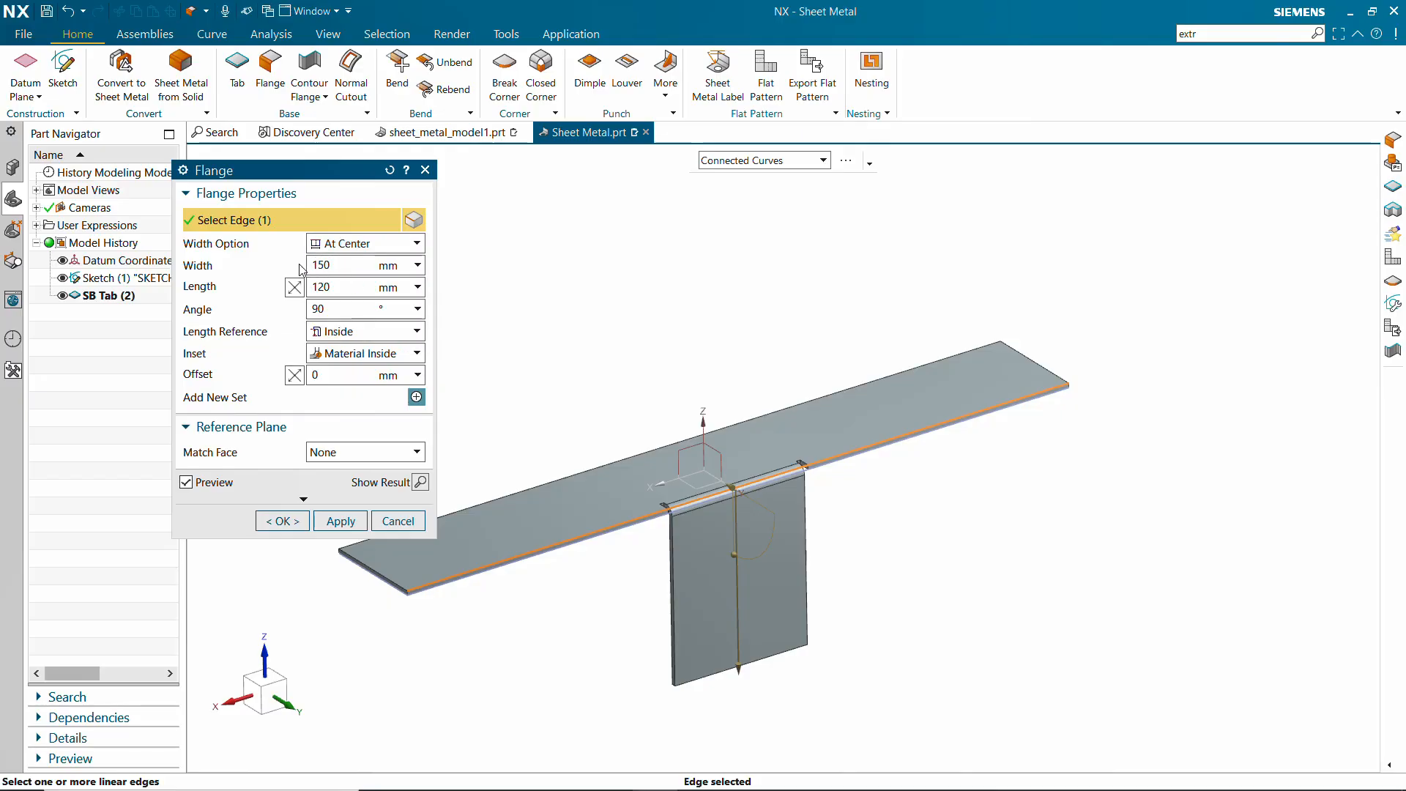
{"action": "left_click_drag", "start_coordinate": [347, 291], "coordinate": [311, 287]}
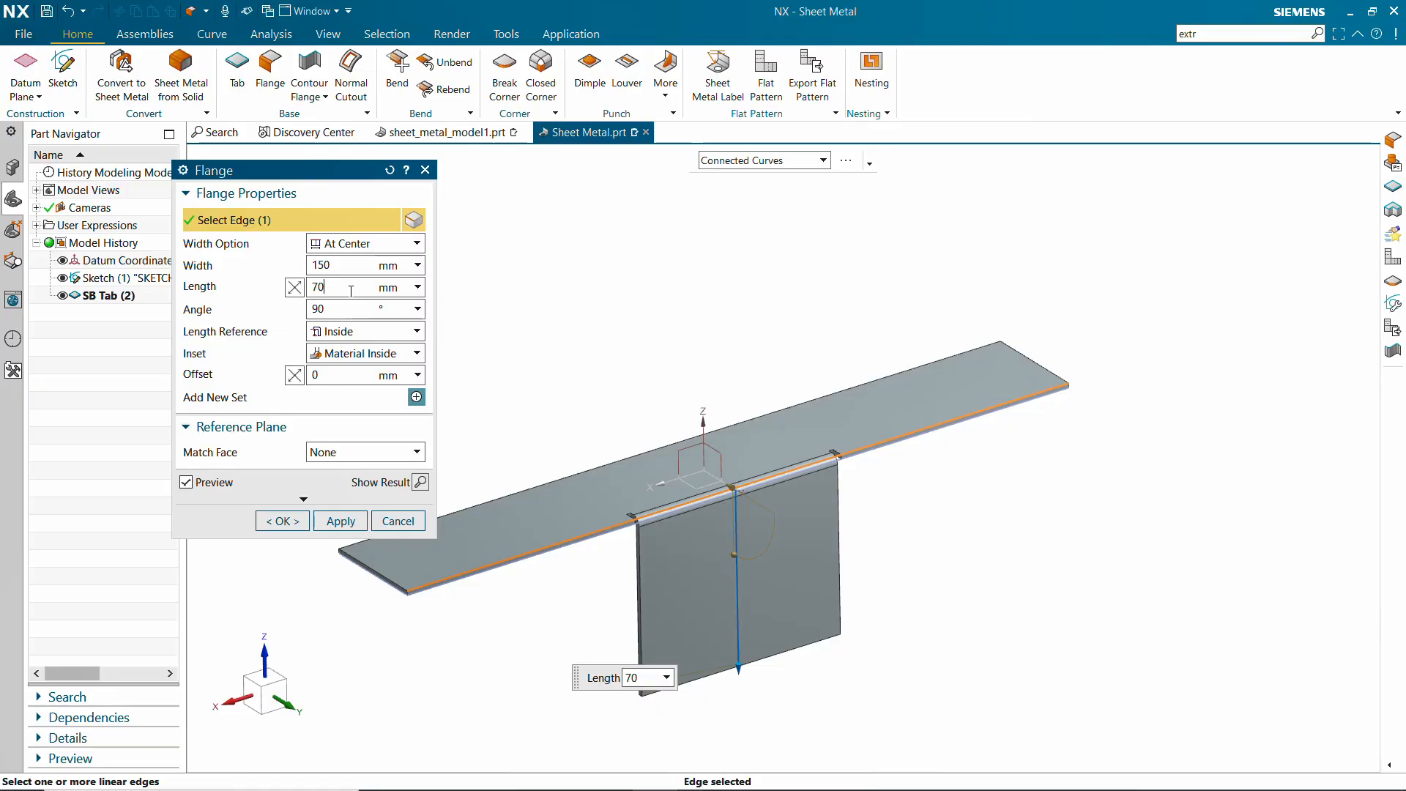
{"action": "left_click", "coordinate": [420, 482]}
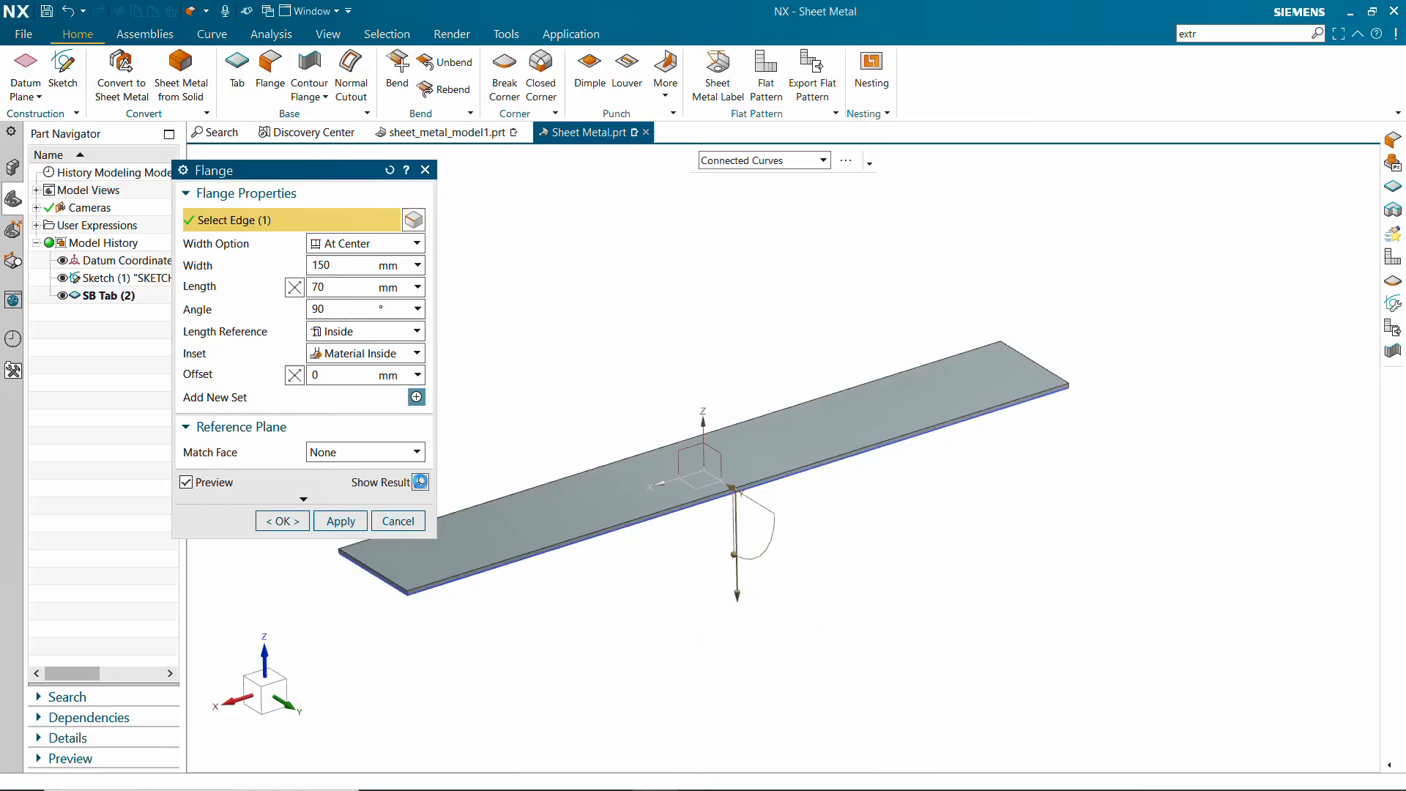
{"action": "left_click", "coordinate": [341, 521]}
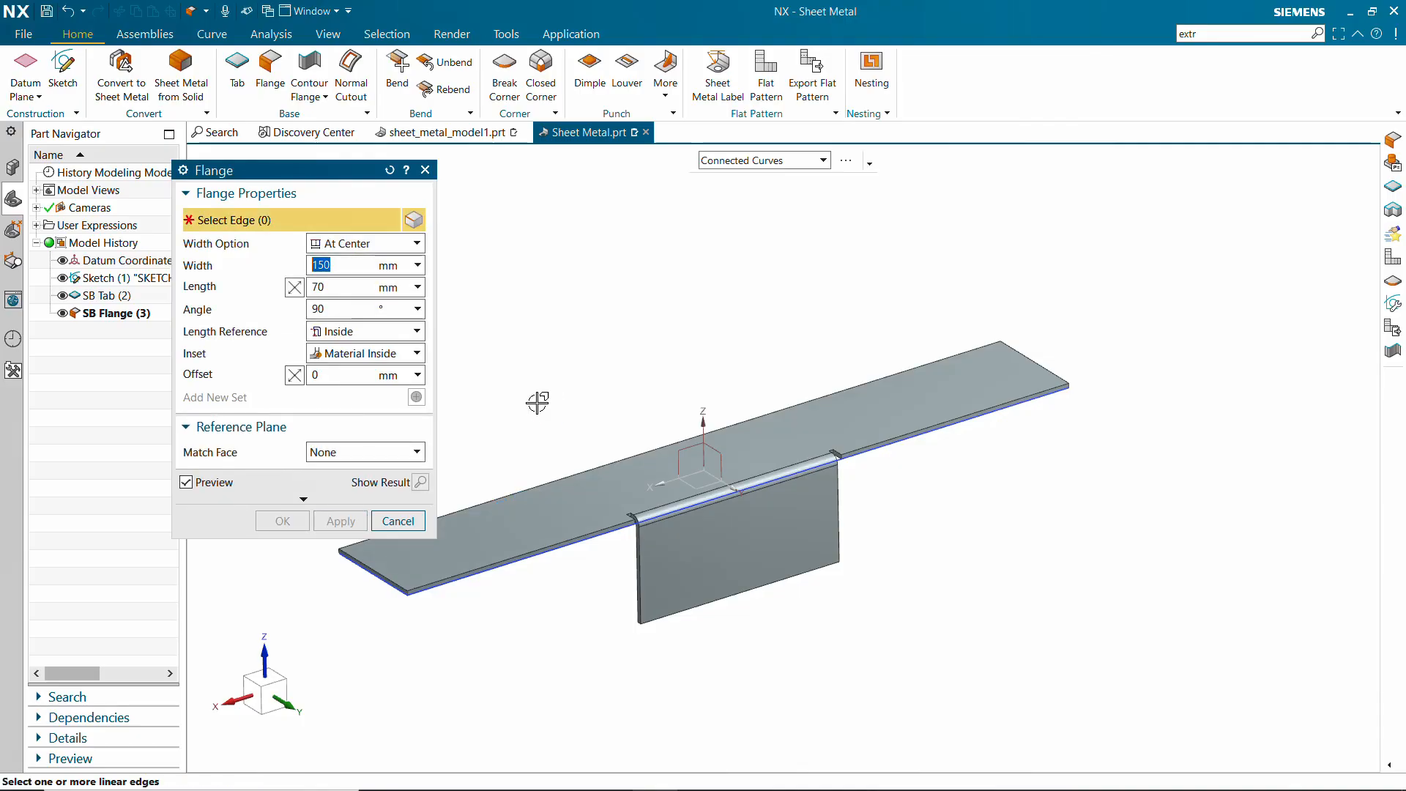
{"action": "left_click", "coordinate": [394, 521]}
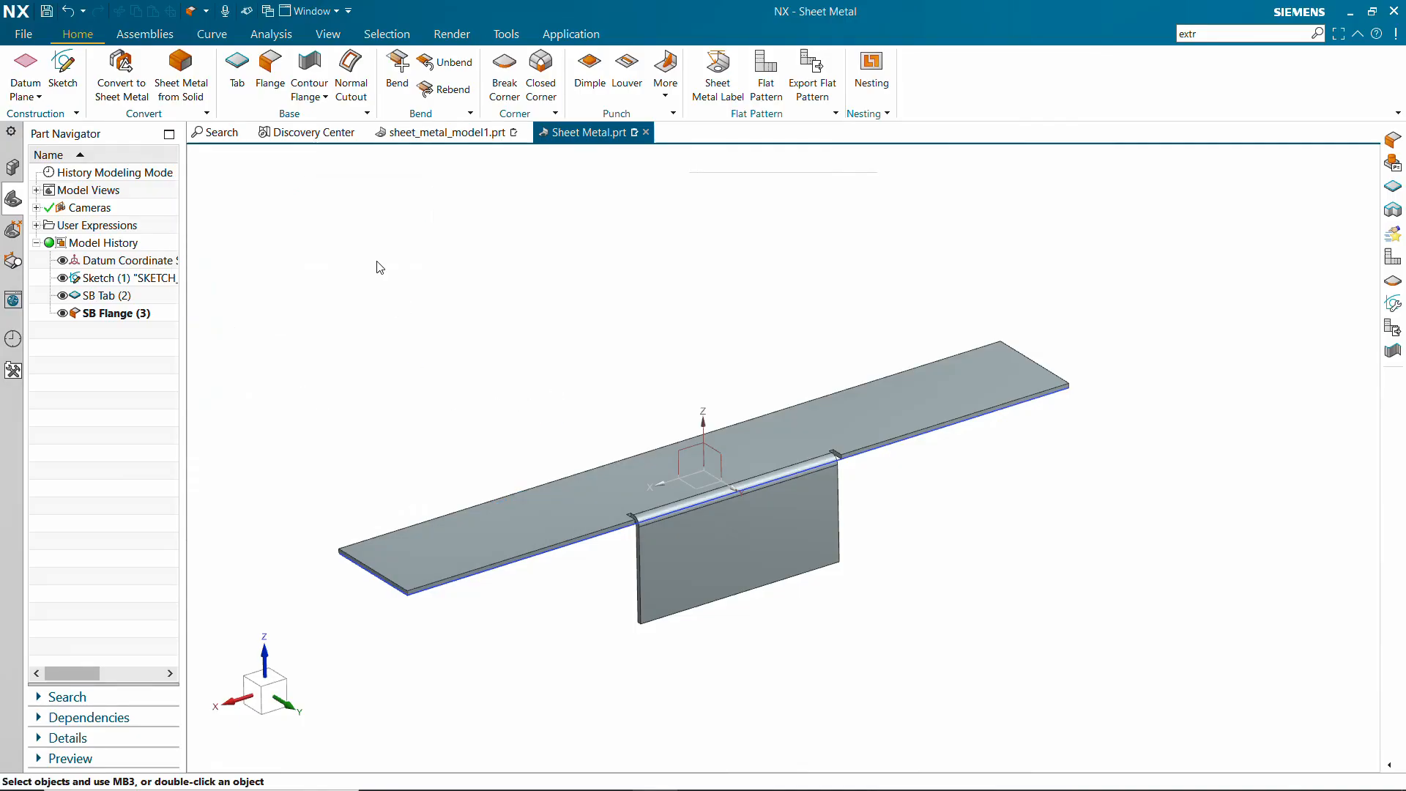
Step: Add a 100 mm long outward flange at 90° along the lower edge of the vertical flange
{"action": "left_click", "coordinate": [272, 80]}
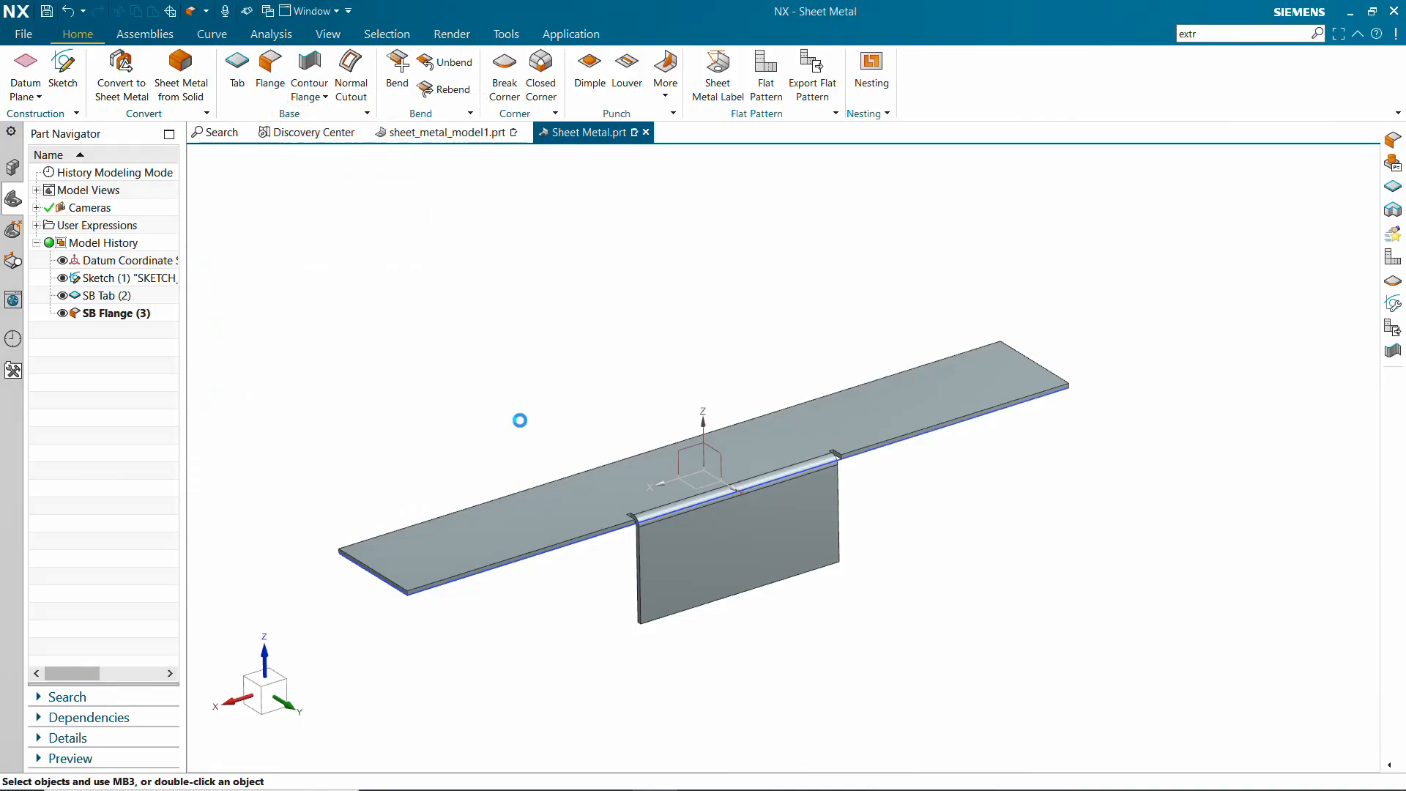
{"action": "left_click", "coordinate": [681, 614]}
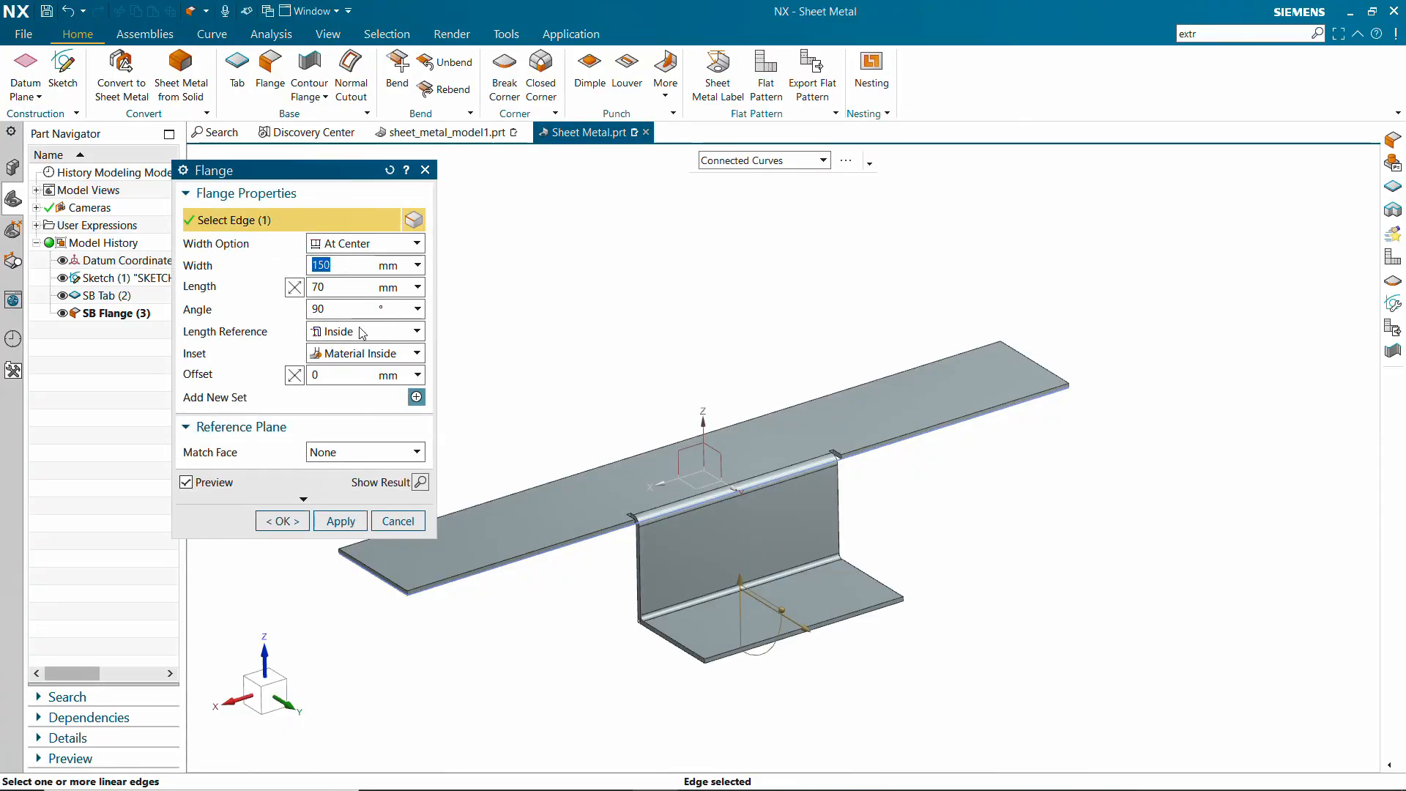
{"action": "left_click", "coordinate": [334, 287]}
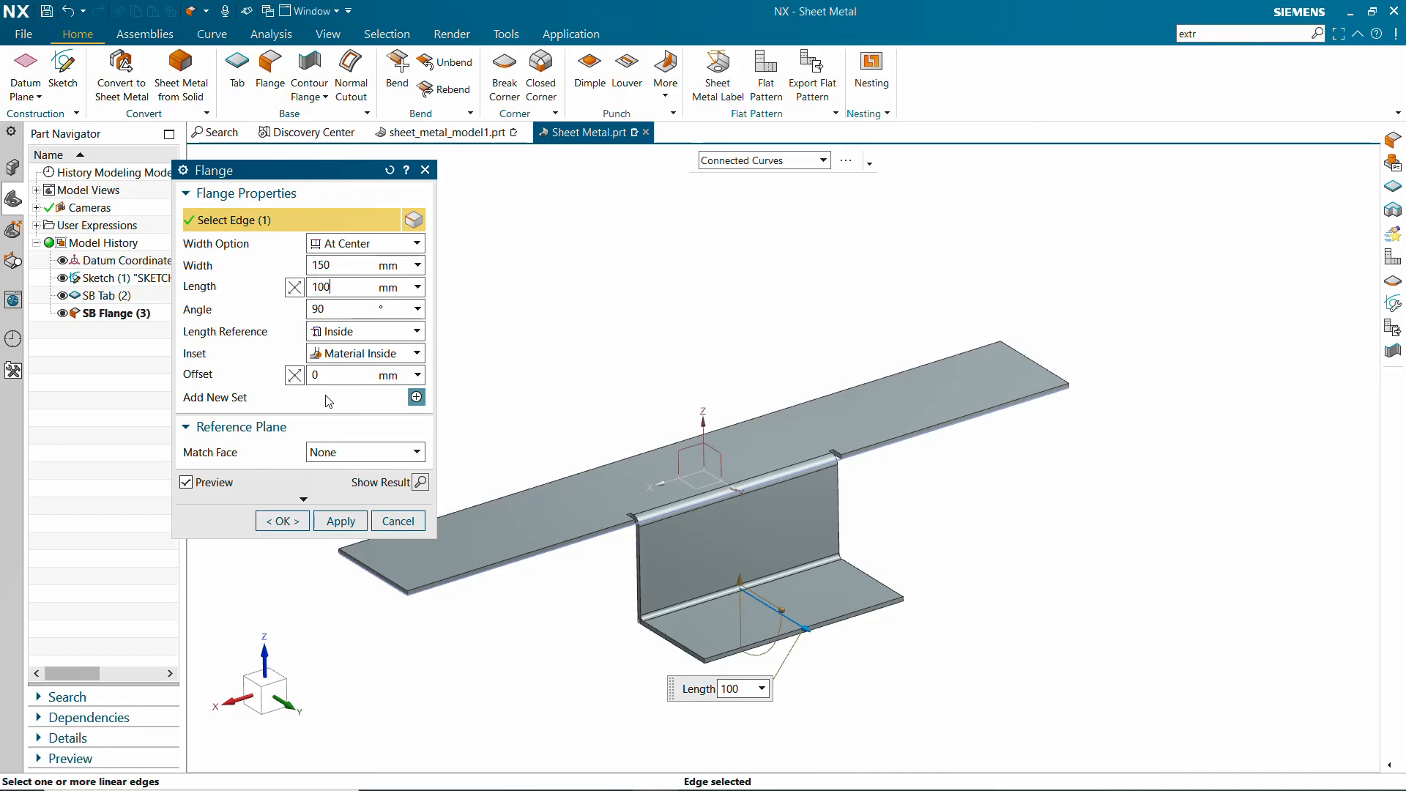
{"action": "left_click", "coordinate": [282, 520]}
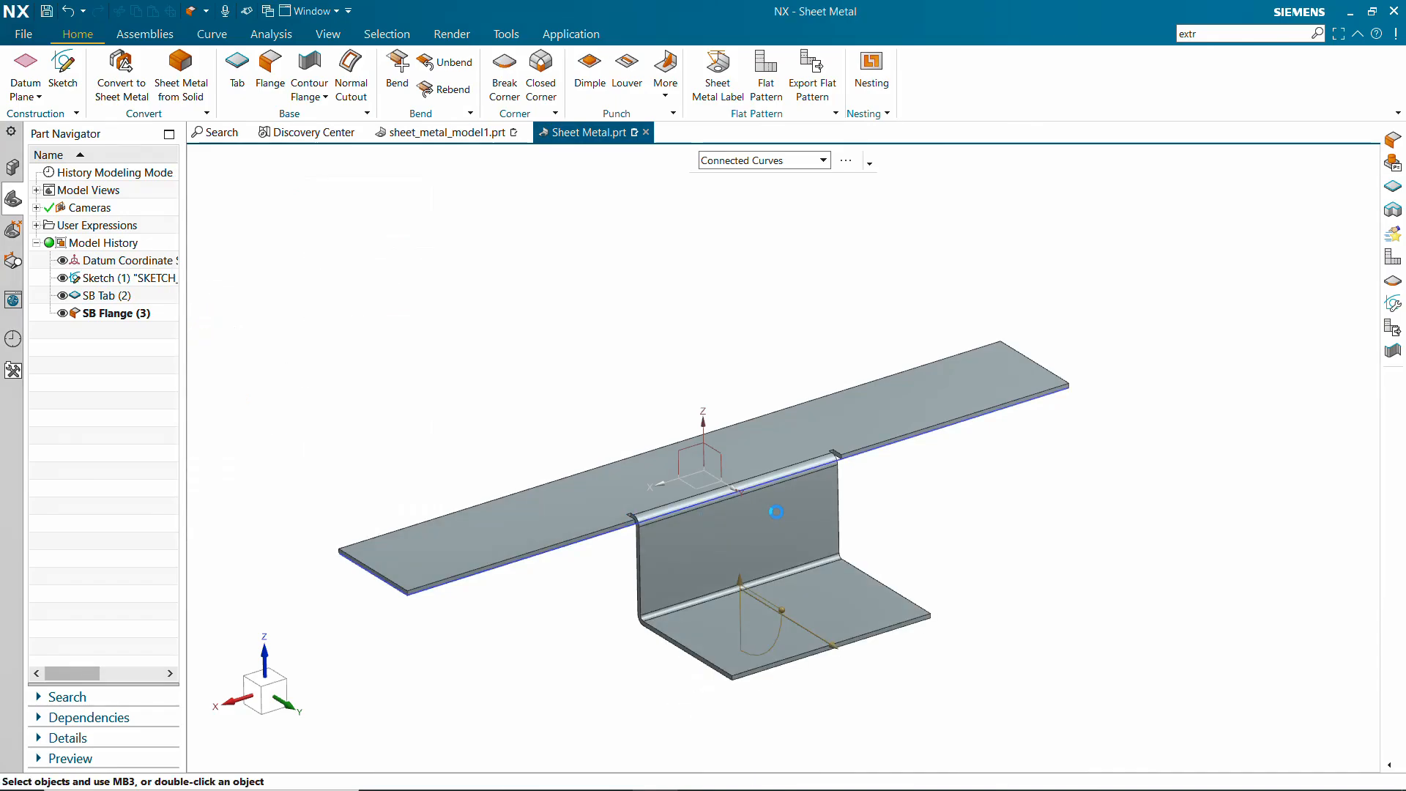
Step: Hide the base sketch and the datum coordinate system
{"action": "scroll", "coordinate": [781, 499], "scroll_direction": "down", "scroll_amount": 2}
{"action": "scroll", "coordinate": [781, 498], "scroll_direction": "up", "scroll_amount": 2}
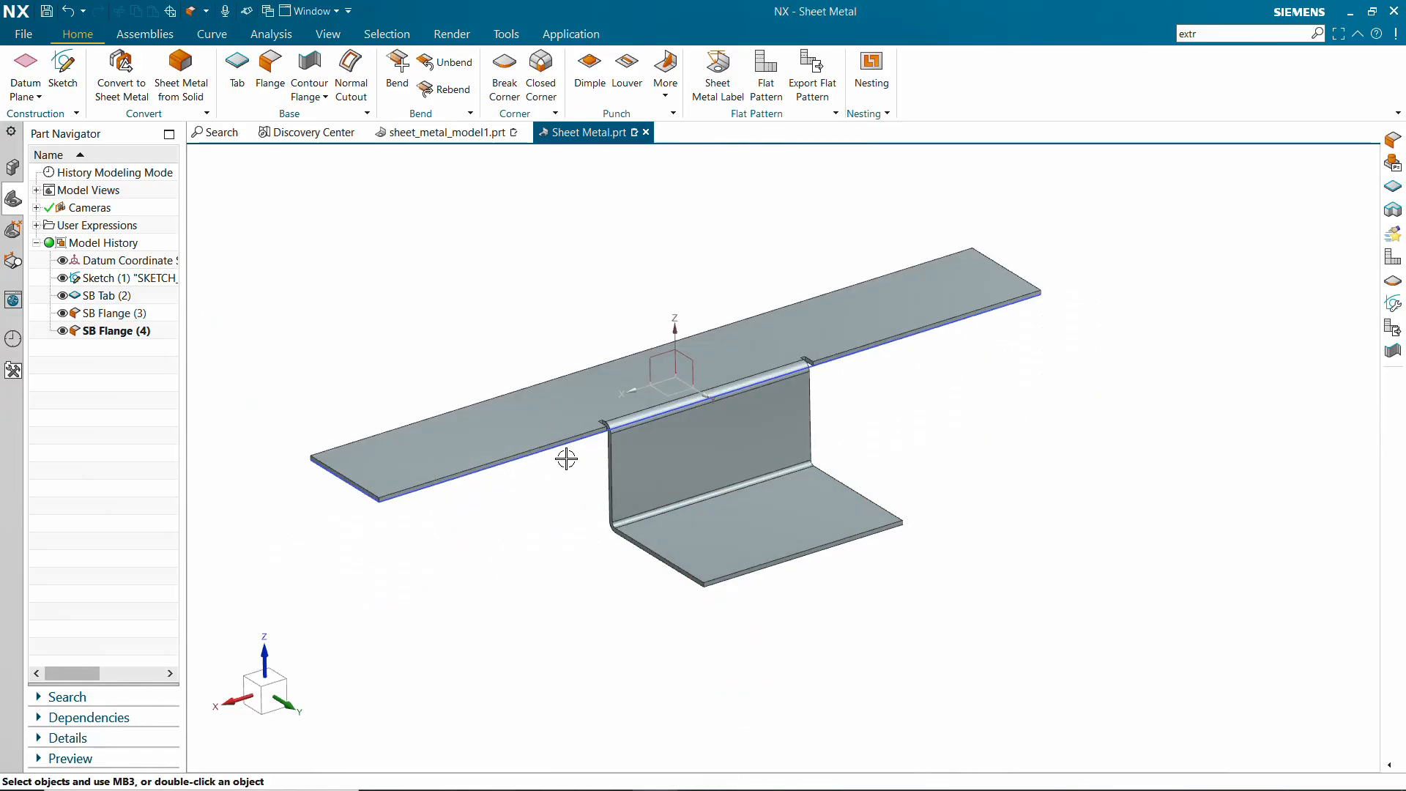
{"action": "left_click", "coordinate": [63, 278]}
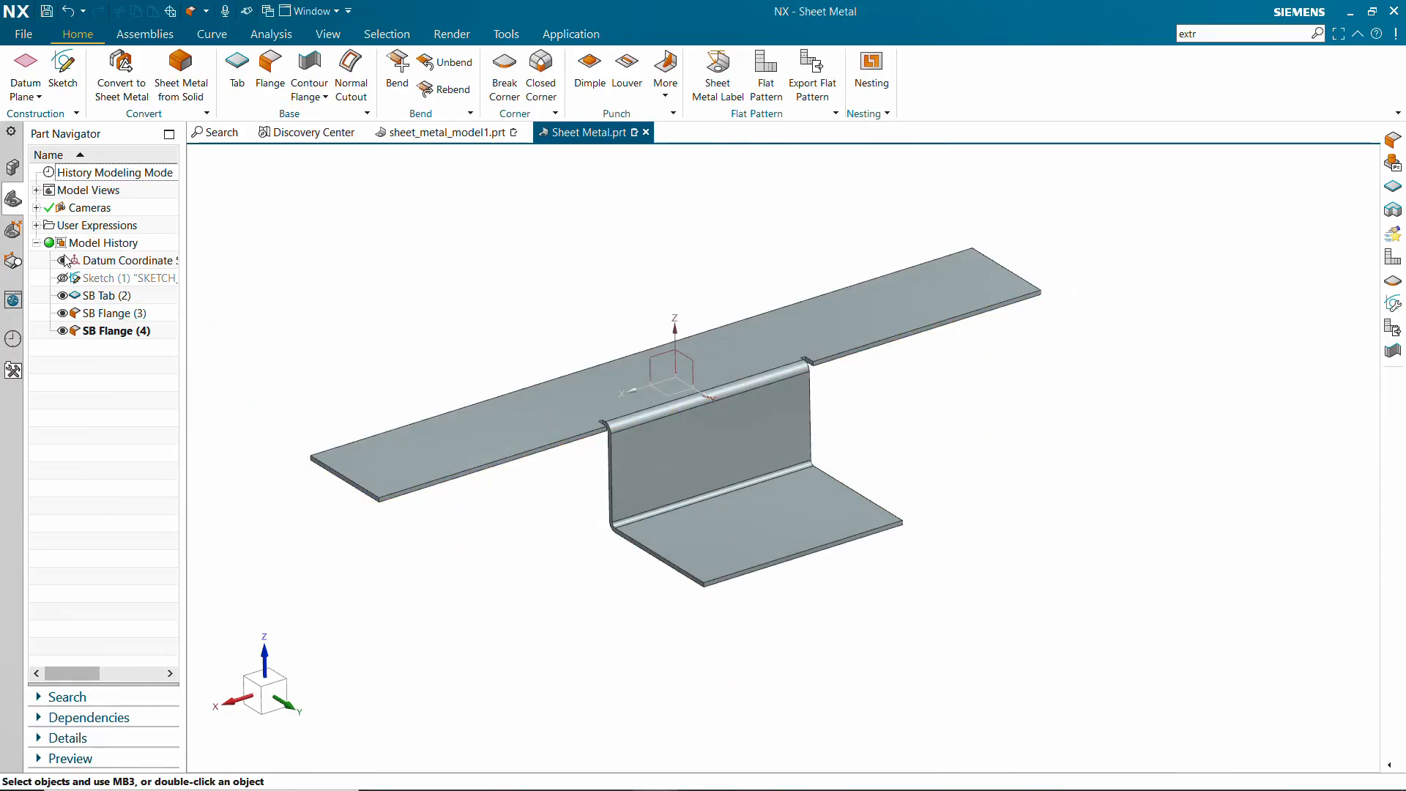
{"action": "left_click", "coordinate": [64, 260]}
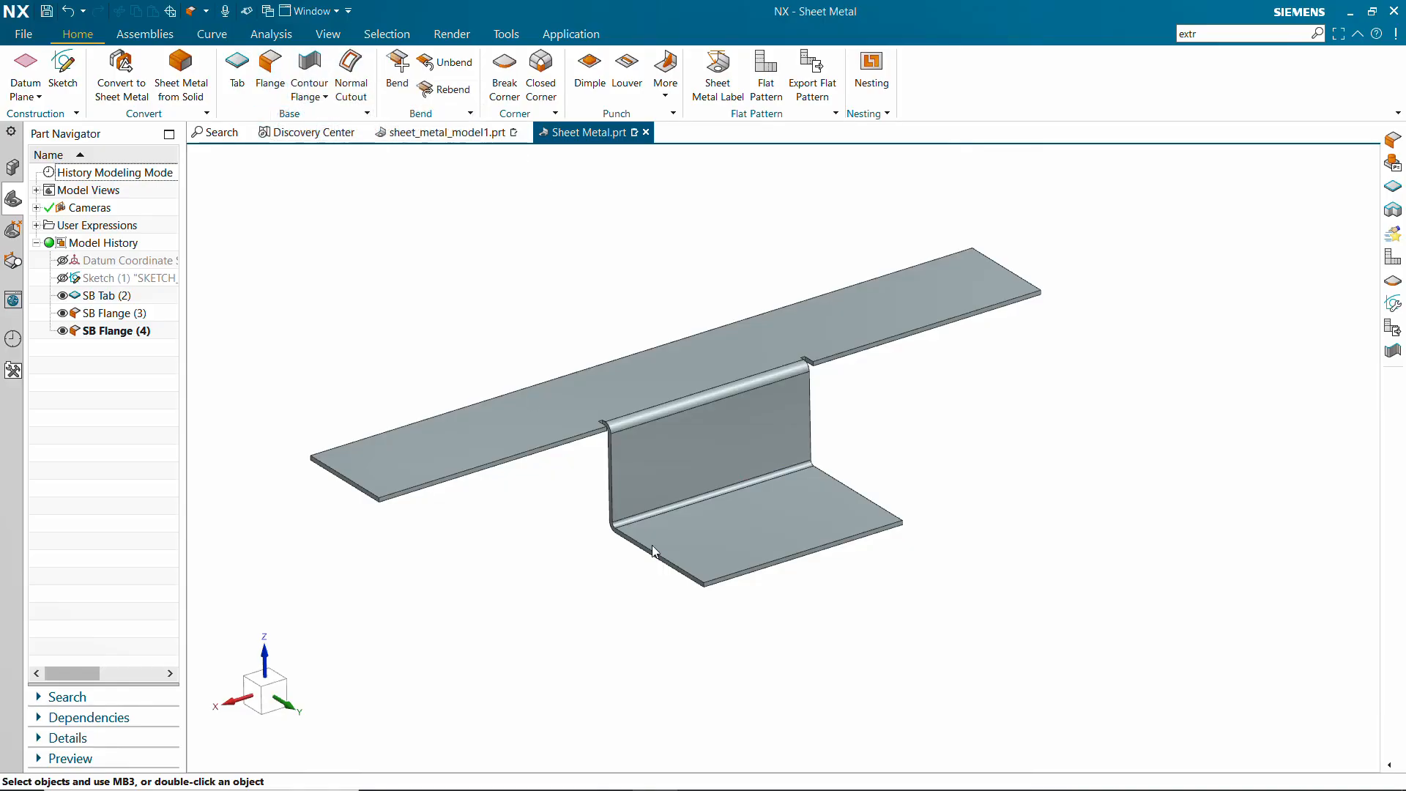
Step: Add a 90° flange 150 mm wide along the horizontal flange's outer edge, reversing its length direction to point downward and changing its length
{"action": "left_click", "coordinate": [771, 562]}
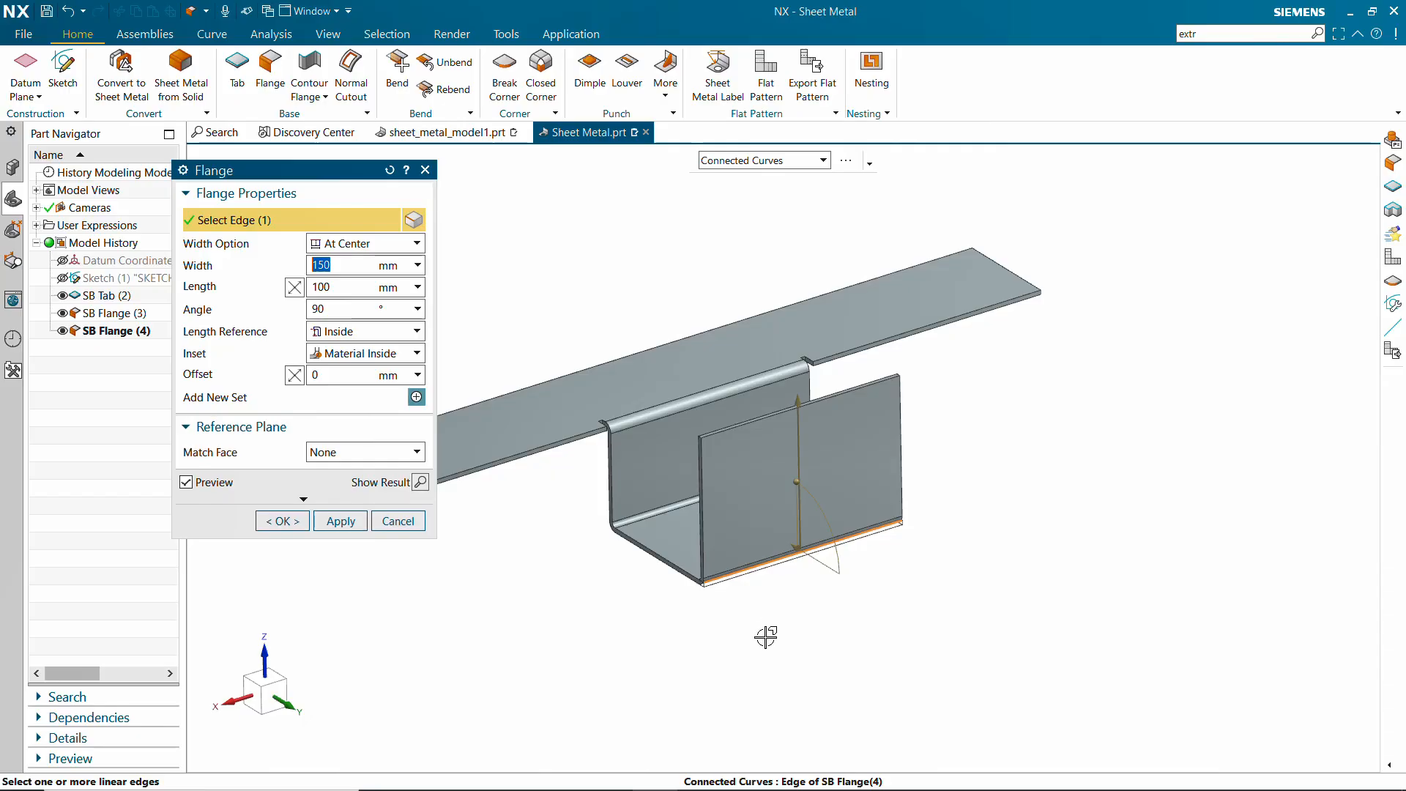
{"action": "left_click", "coordinate": [294, 287]}
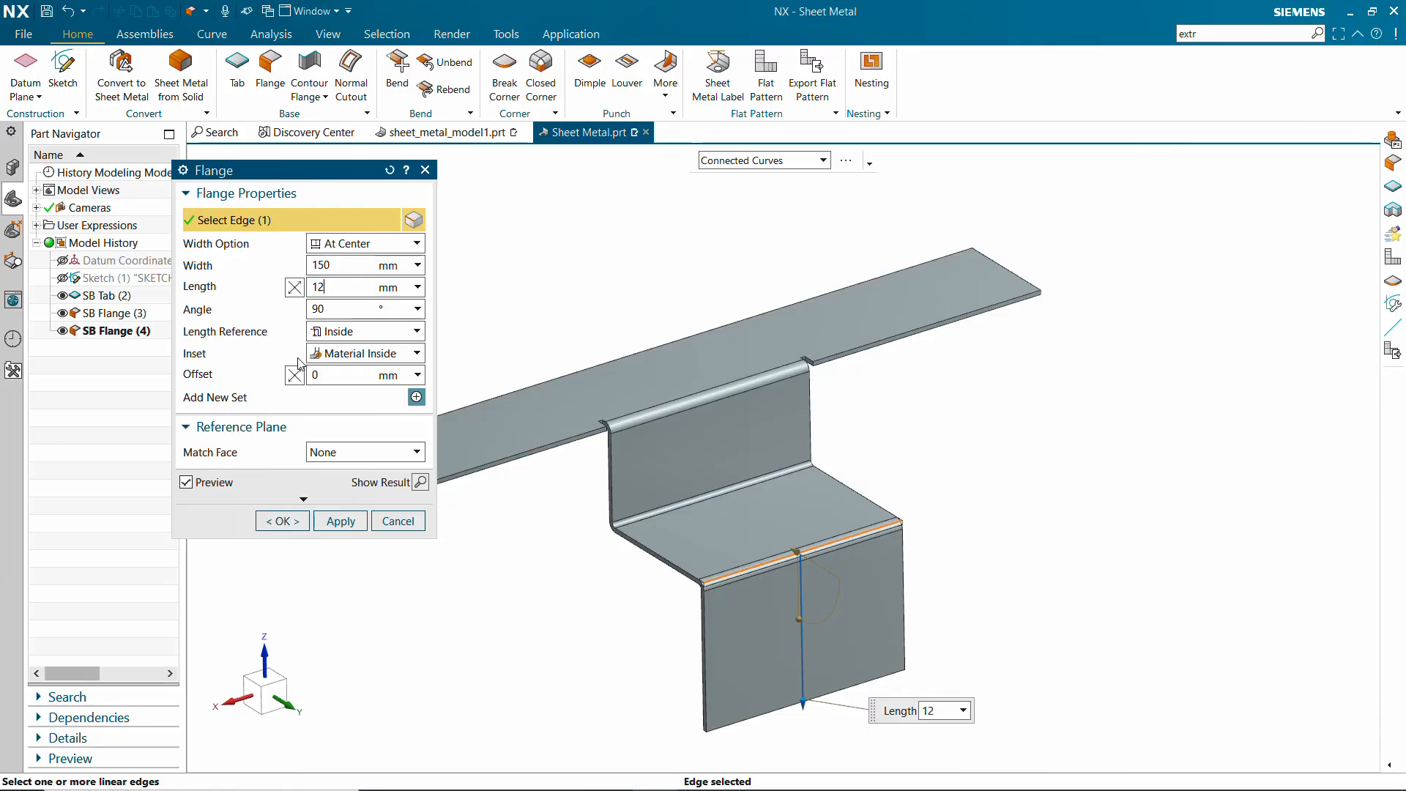
{"action": "left_click", "coordinate": [421, 482]}
{"action": "left_click", "coordinate": [296, 524]}
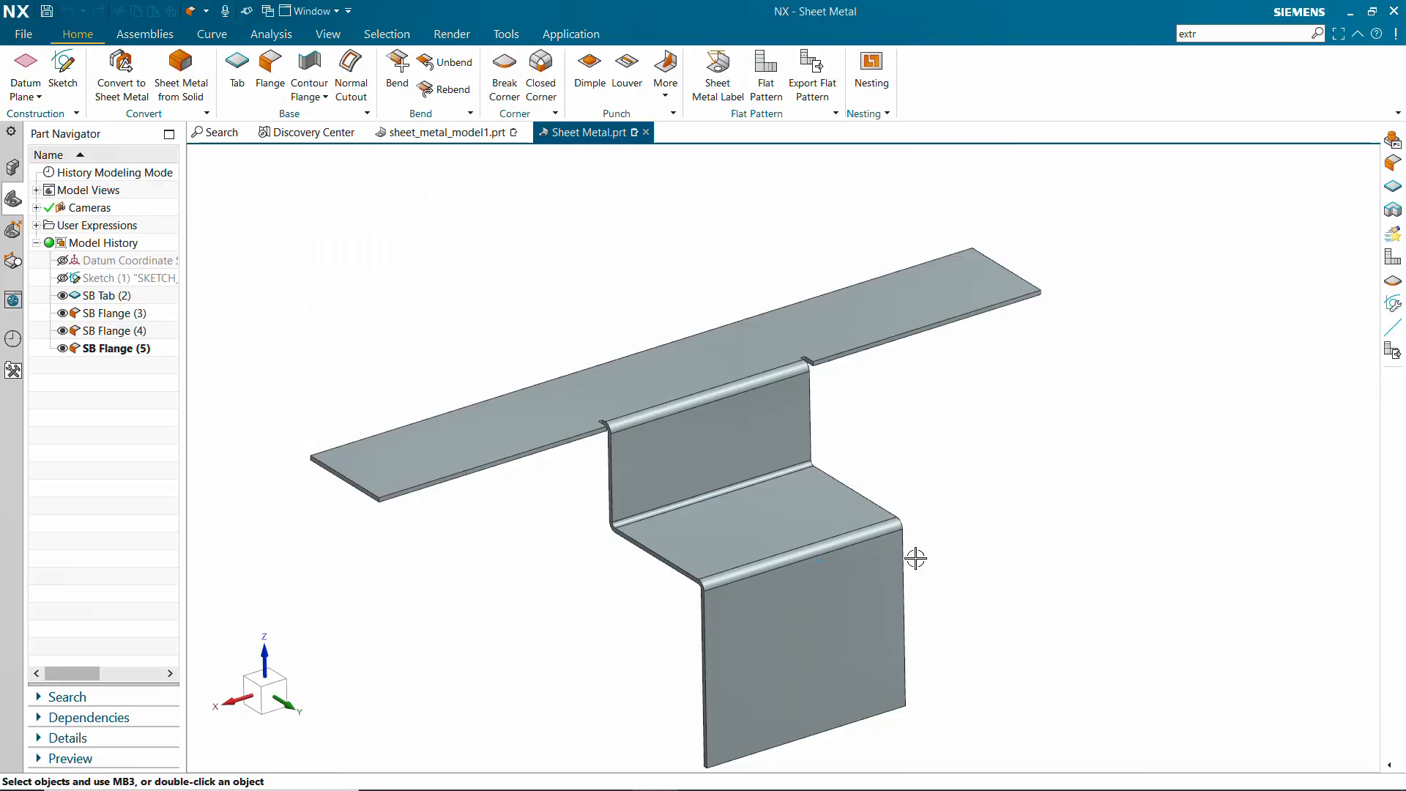
{"action": "scroll", "coordinate": [926, 506], "scroll_direction": "up", "scroll_amount": 2}
{"action": "scroll", "coordinate": [926, 505], "scroll_direction": "down", "scroll_amount": 2}
{"action": "middle_click_drag", "start_coordinate": [926, 505], "coordinate": [895, 589]}
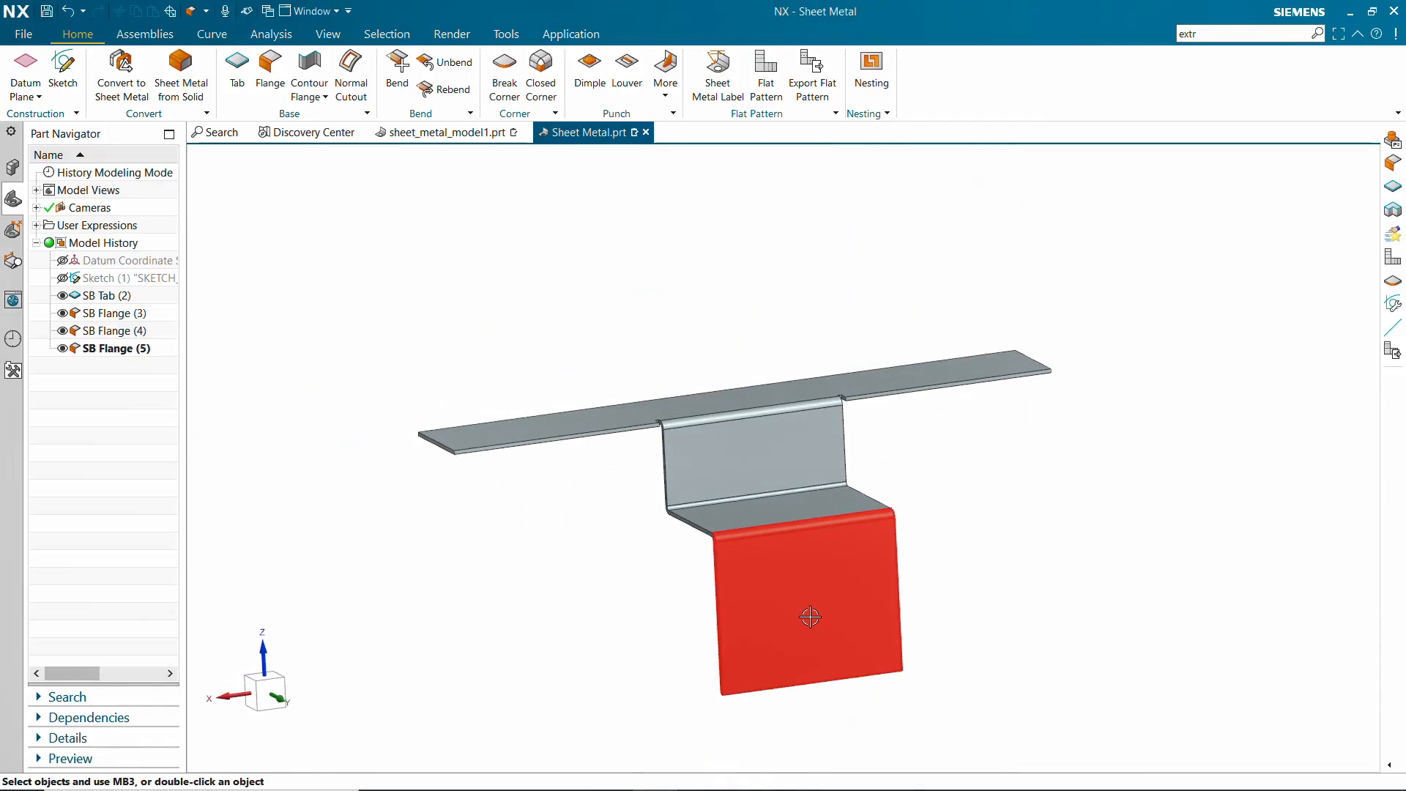
Step: Create a sketch on the outer face of the lowest vertical flange
{"action": "left_click", "coordinate": [63, 70]}
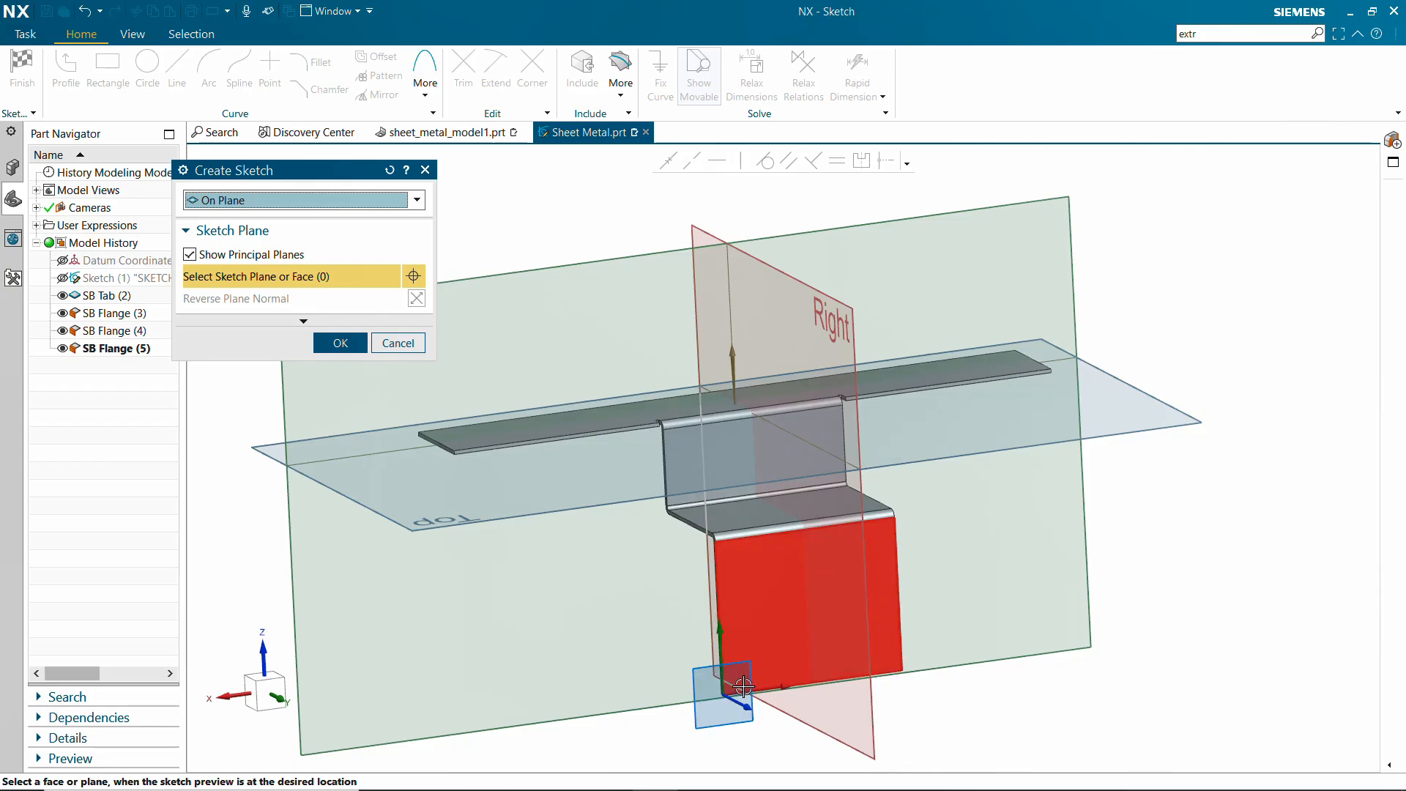
{"action": "left_click", "coordinate": [744, 651]}
{"action": "left_click", "coordinate": [354, 353]}
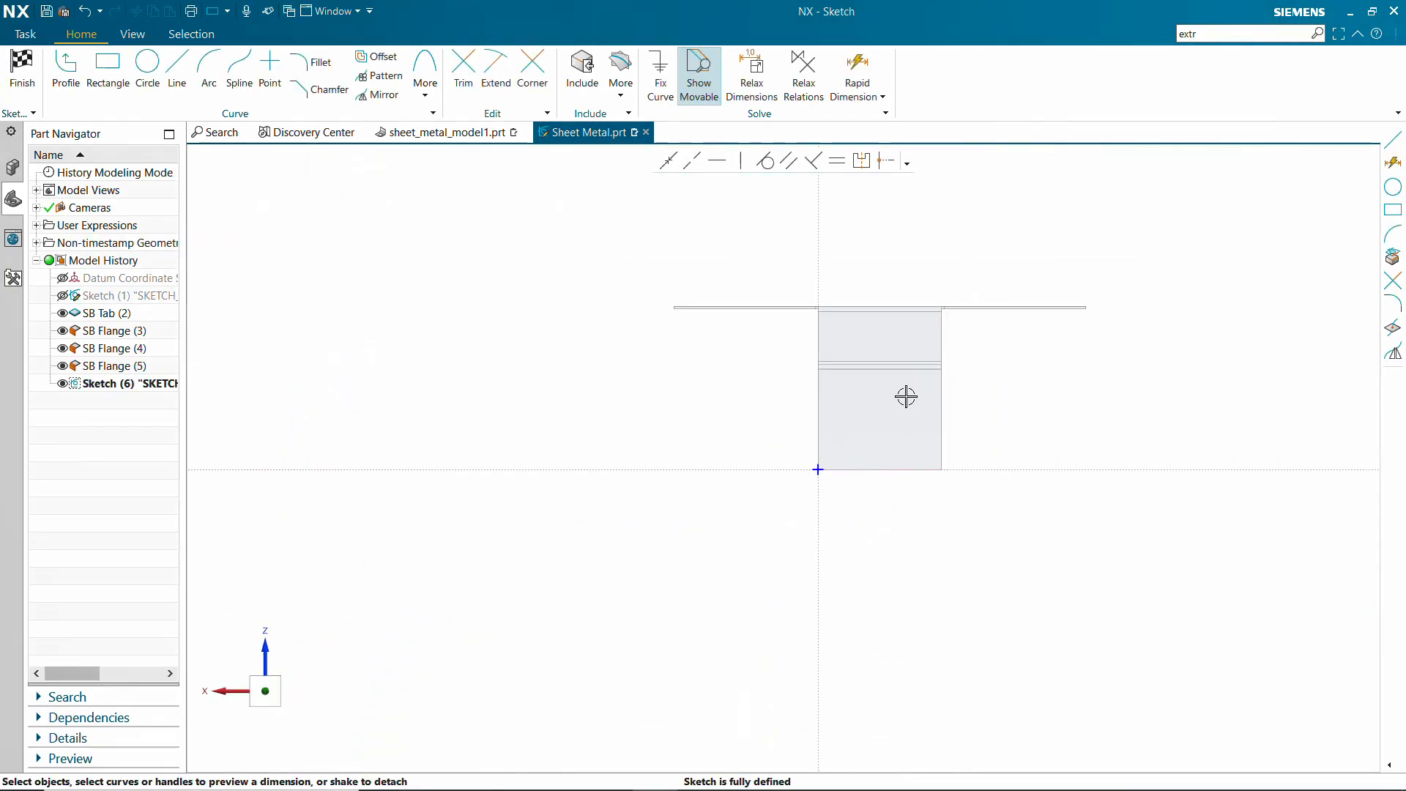
{"action": "scroll", "coordinate": [842, 443], "scroll_direction": "down", "scroll_amount": 1}
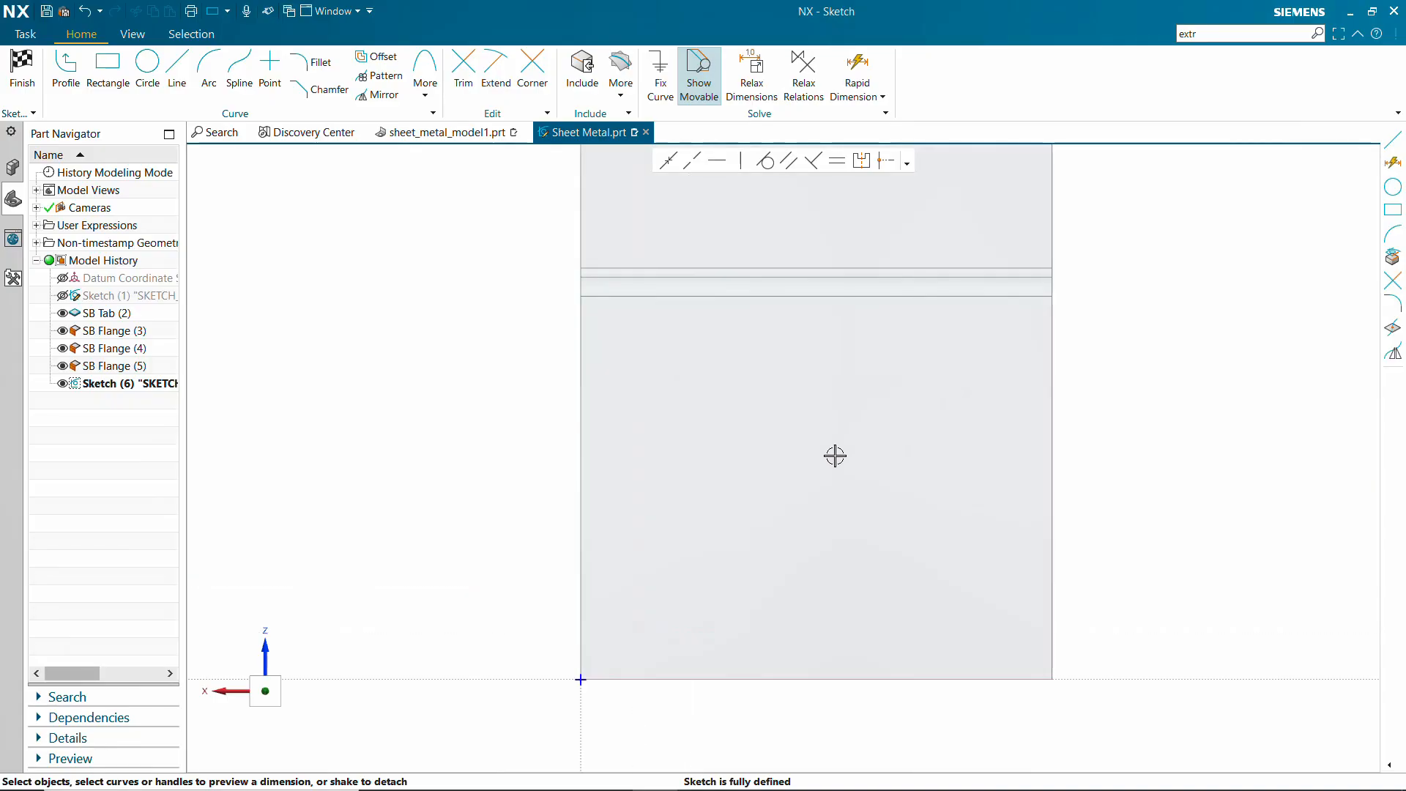
Step: Draw a rectangle 60 mm wide and 70 mm high, rising from the flange's lower edge
{"action": "left_click", "coordinate": [112, 70]}
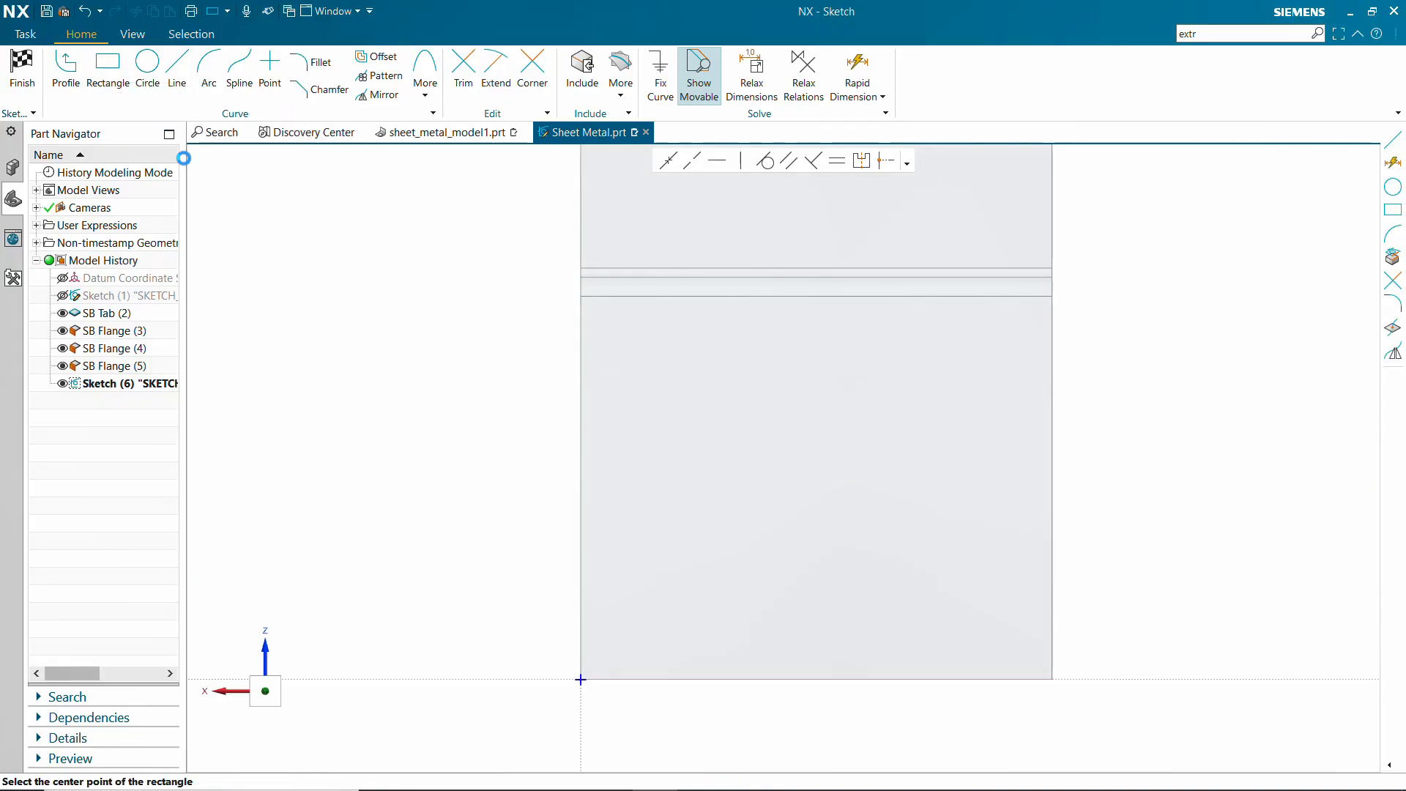
{"action": "left_click", "coordinate": [192, 216]}
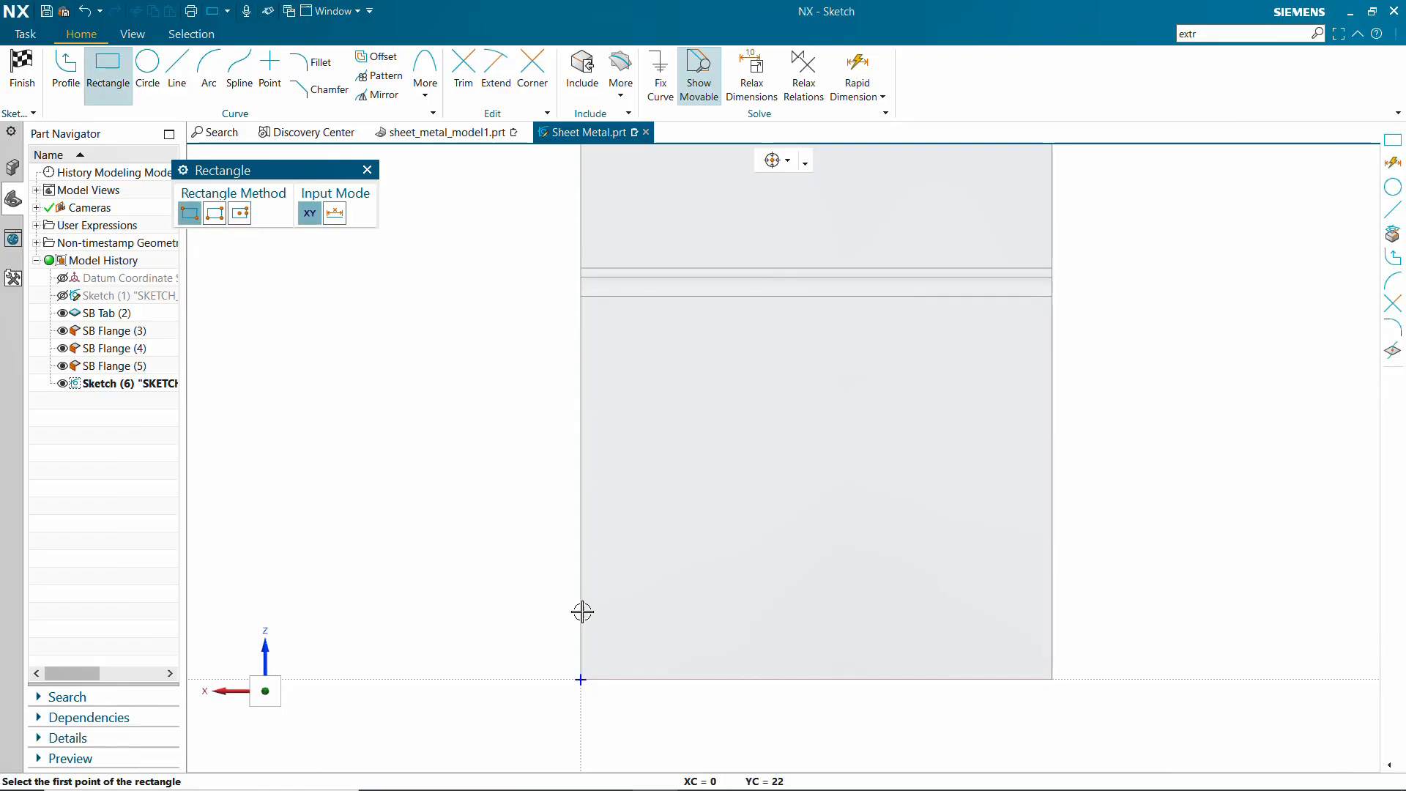
{"action": "left_click", "coordinate": [709, 679]}
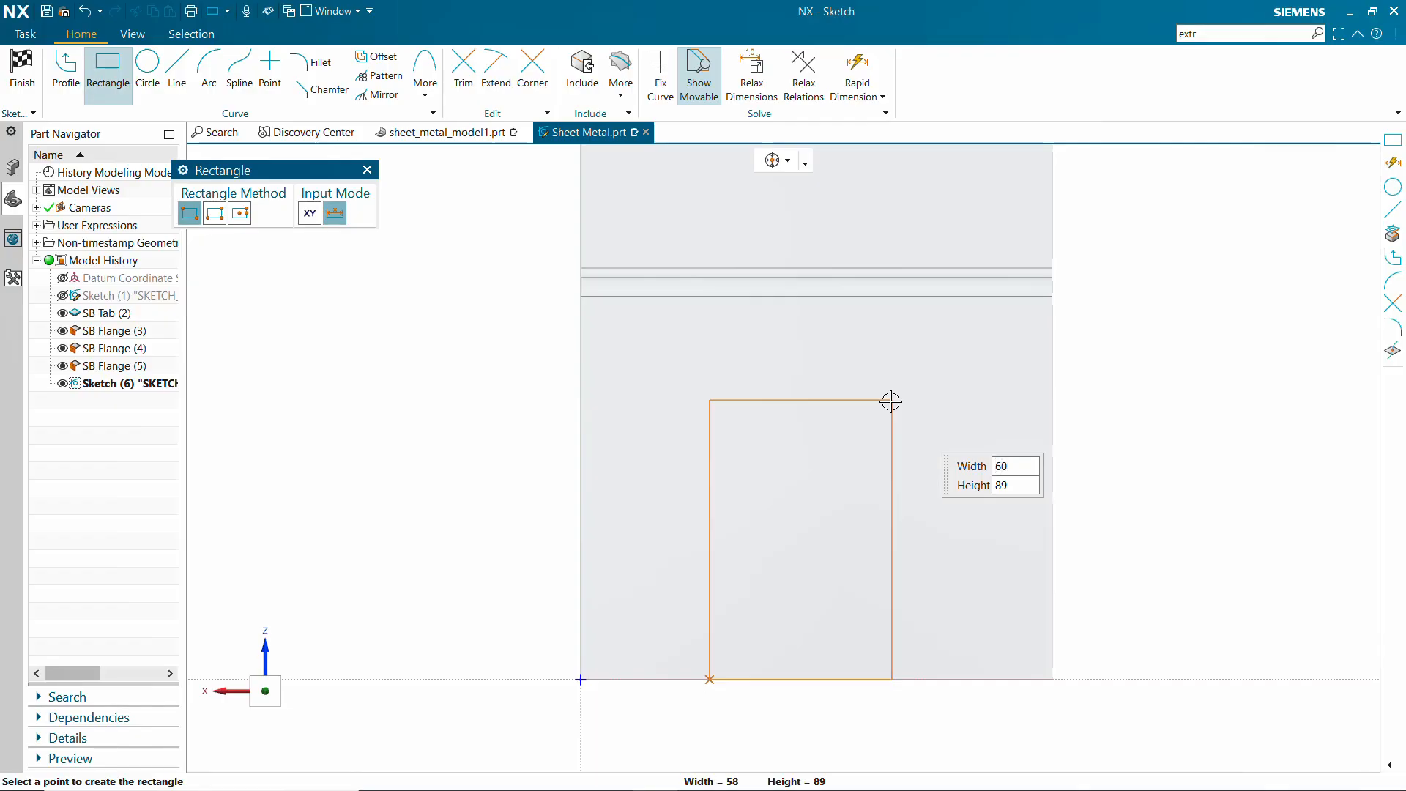
{"action": "type", "text": "60"}
{"action": "key", "text": "Tab"}
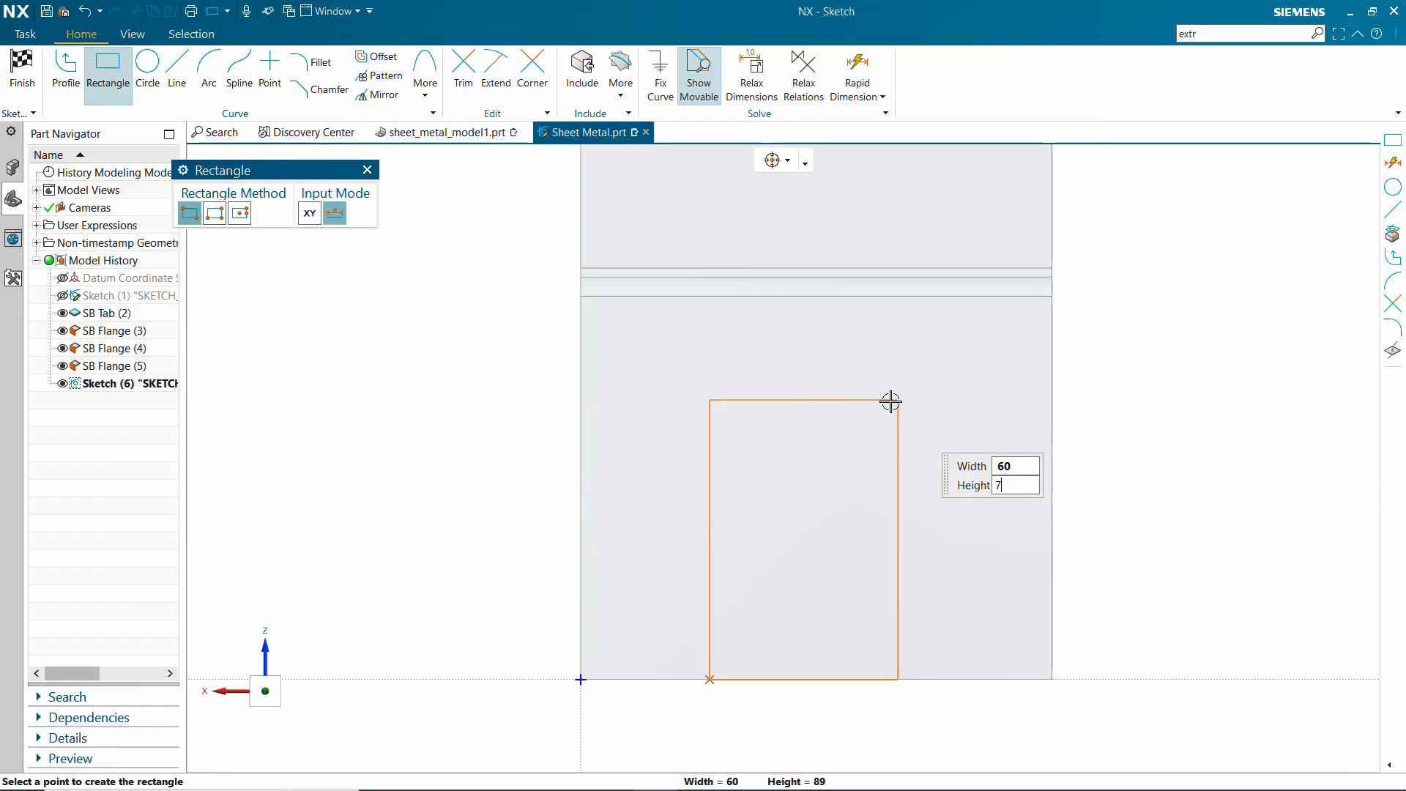
{"action": "key", "text": "Tab"}
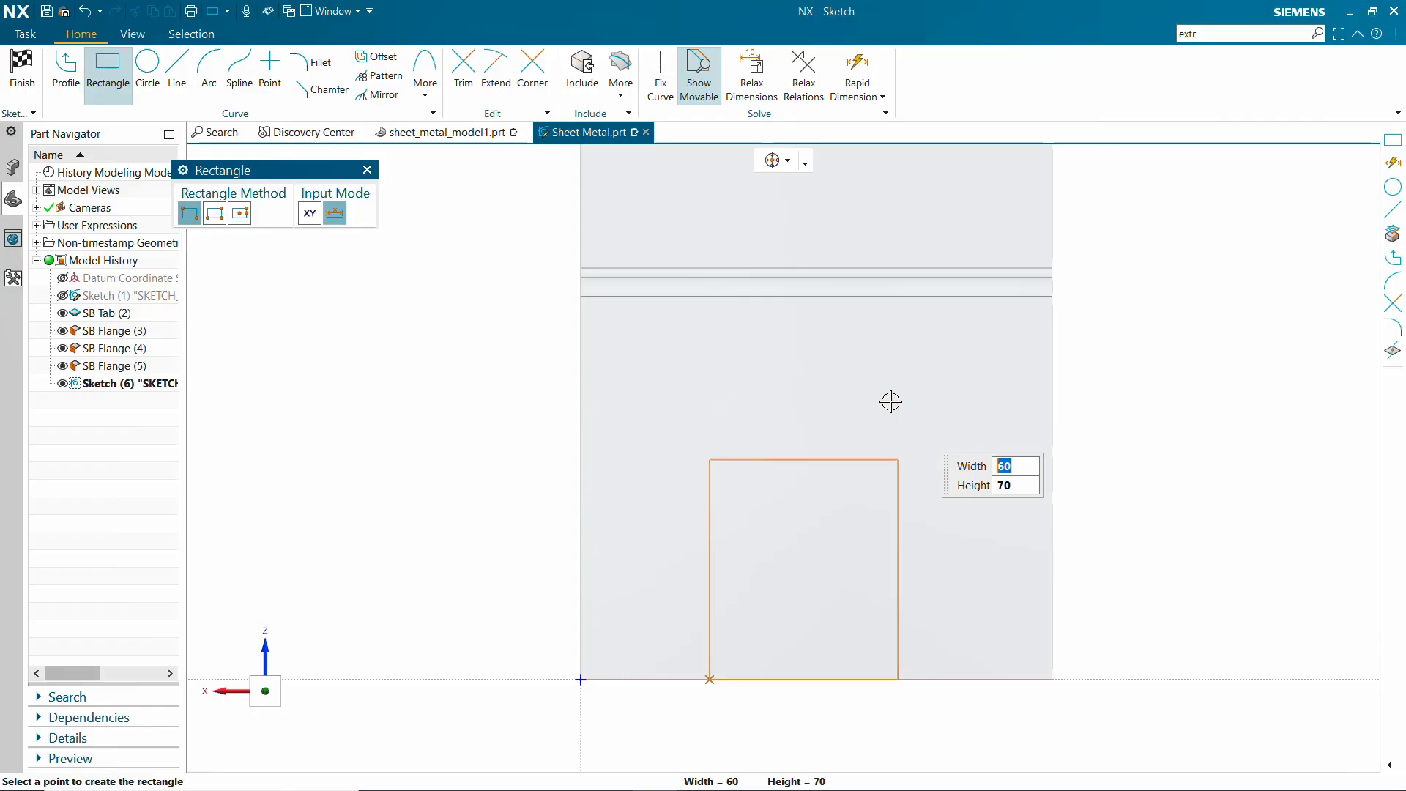
{"action": "left_click", "coordinate": [891, 401]}
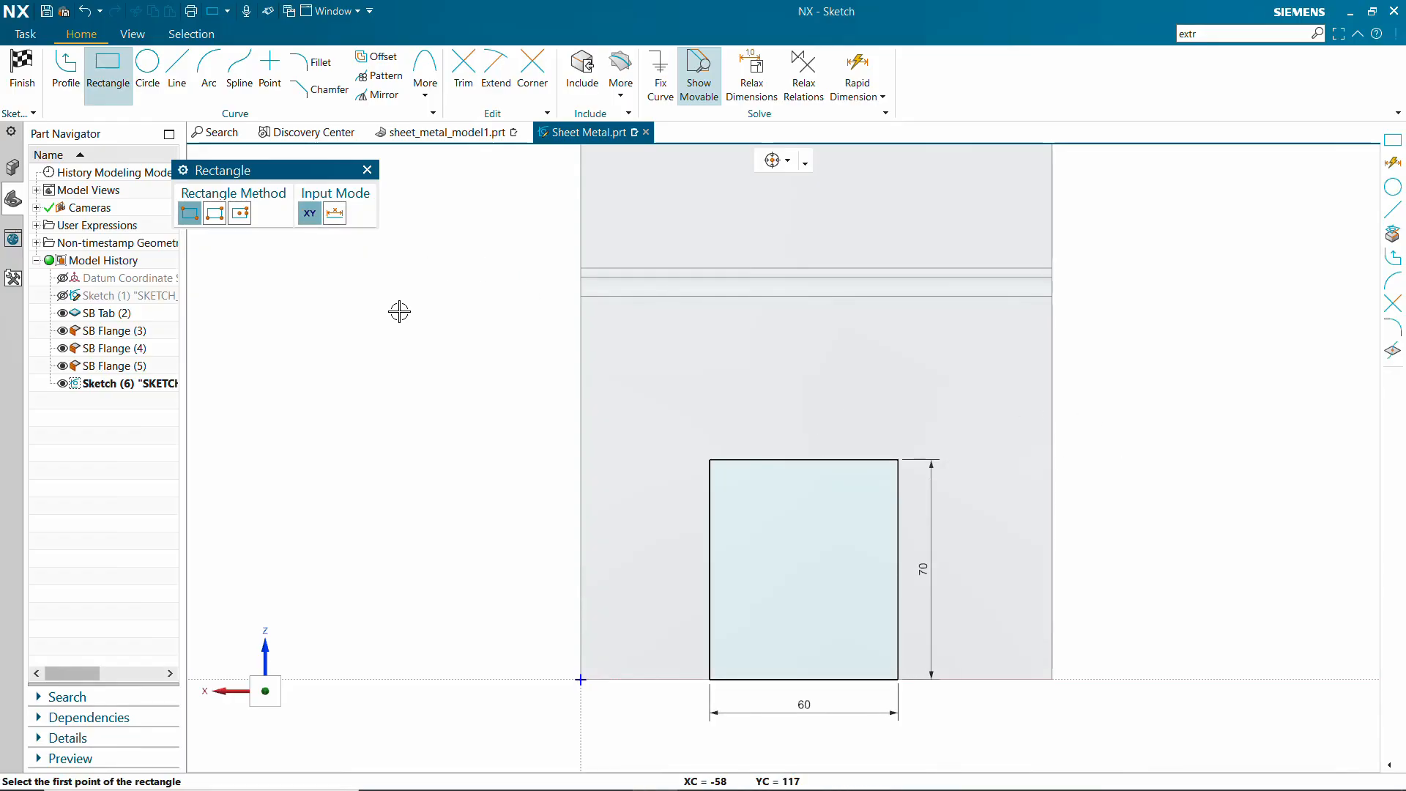
{"action": "key", "text": "Escape"}
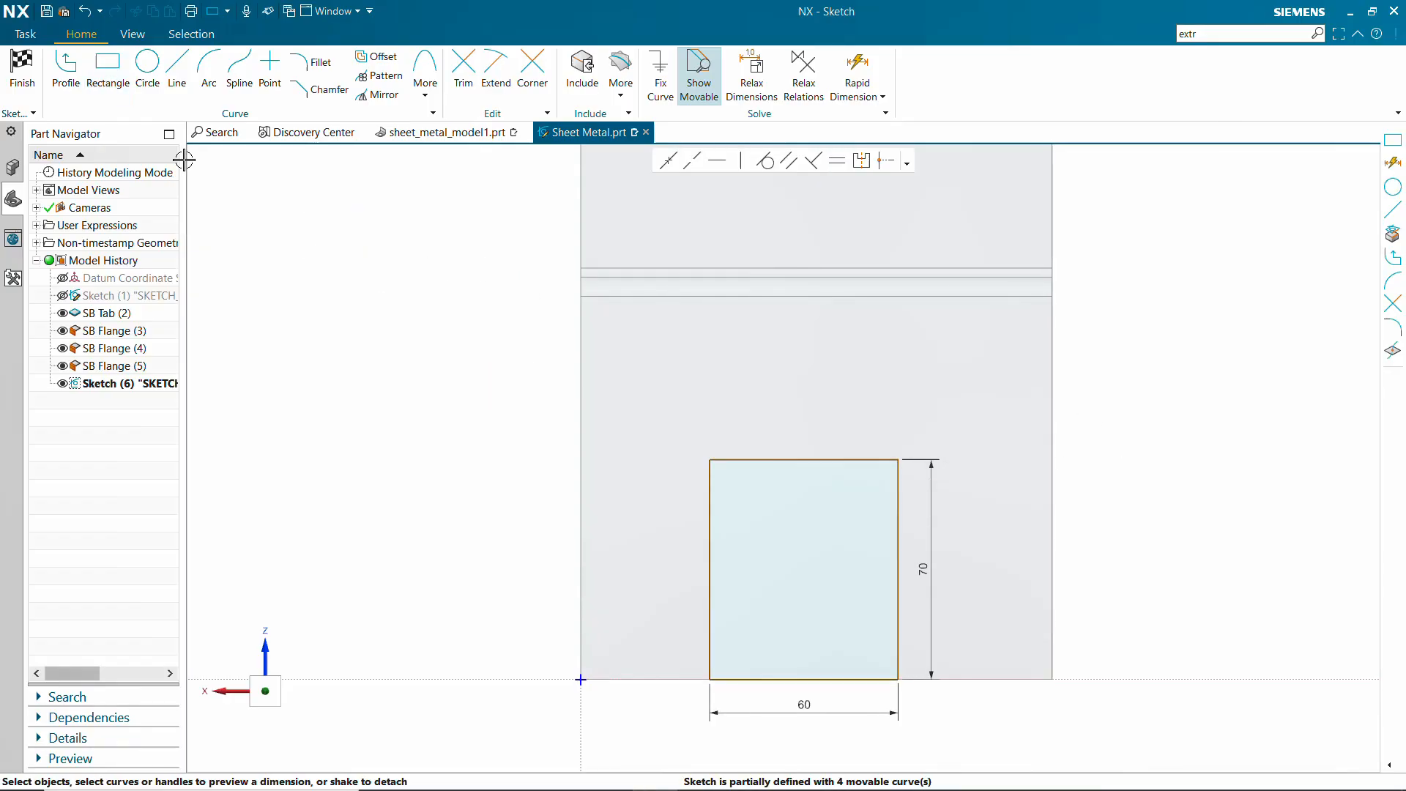
Step: Dimension the horizontal distance from the sketch origin to the rectangle's nearest lower corner and set it to 45 mm
{"action": "key", "text": "d"}
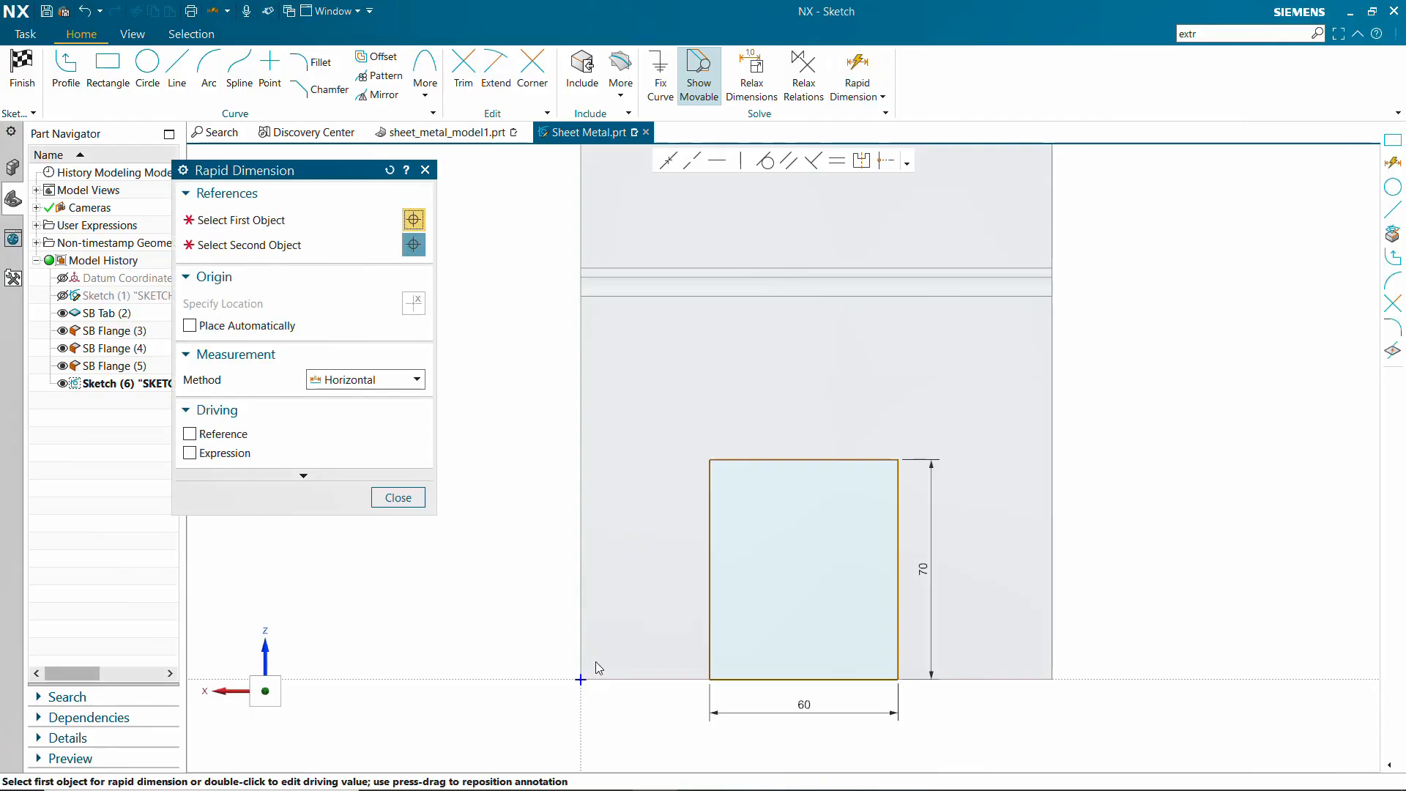
{"action": "left_click", "coordinate": [581, 680]}
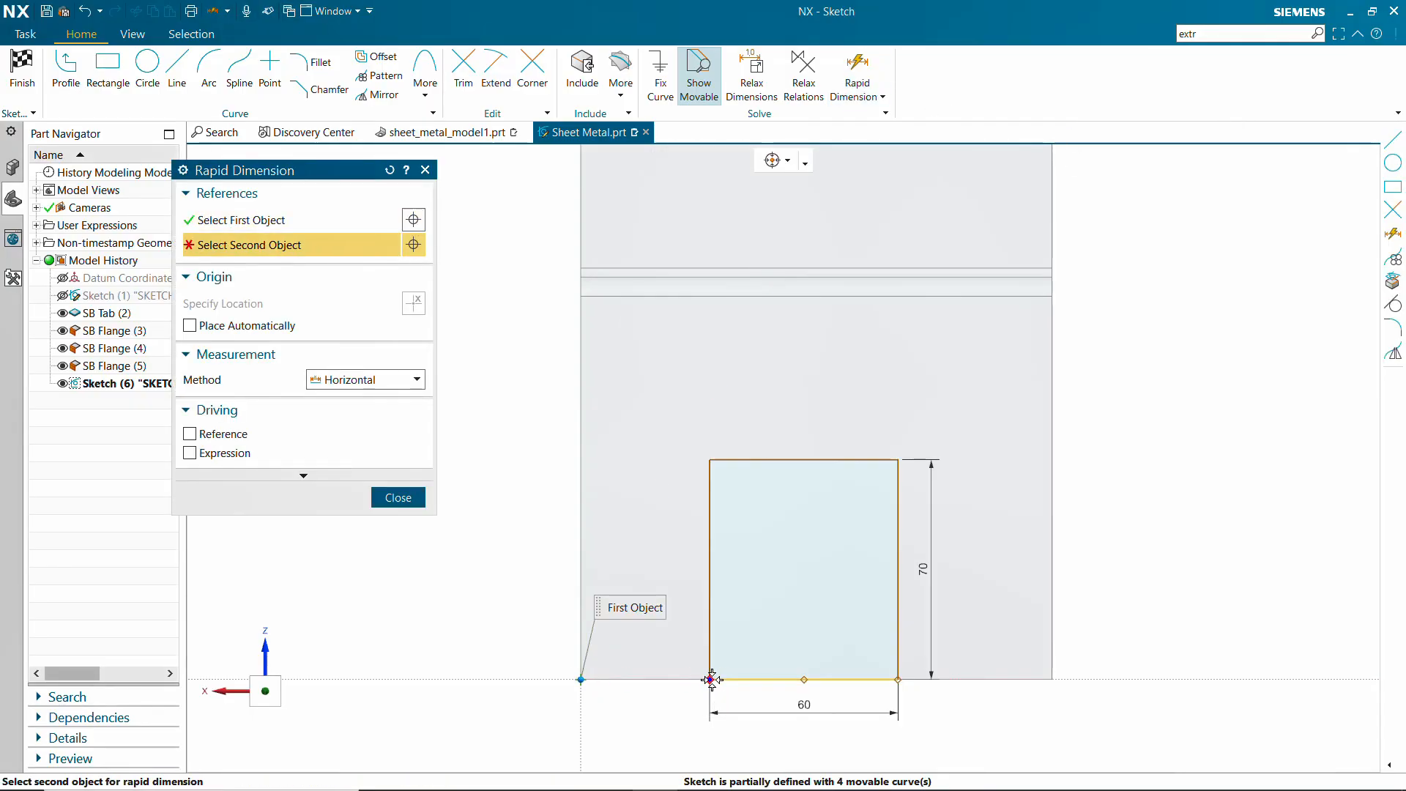
{"action": "left_click", "coordinate": [710, 680]}
{"action": "left_click", "coordinate": [677, 703]}
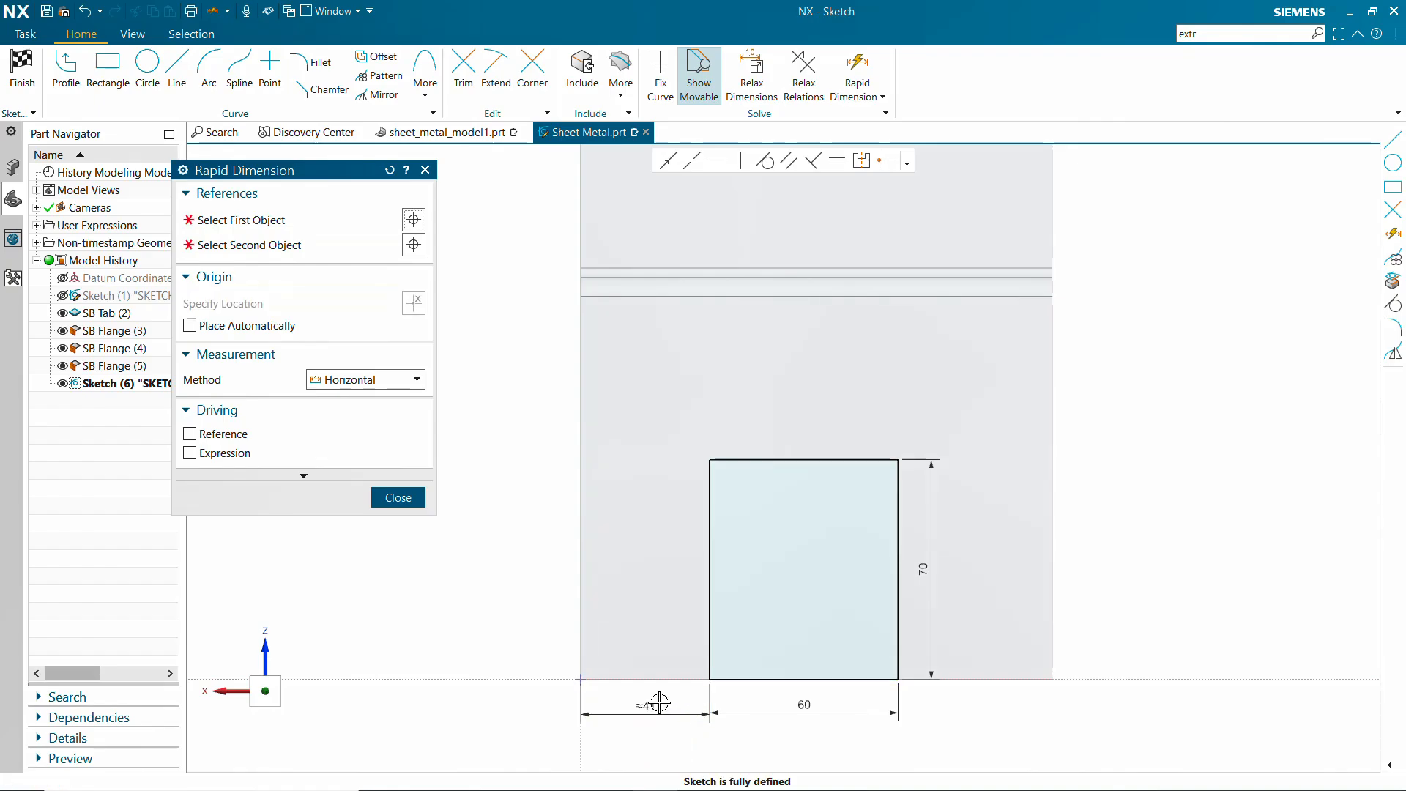
{"action": "key", "text": "Escape"}
{"action": "double_click", "coordinate": [654, 704]}
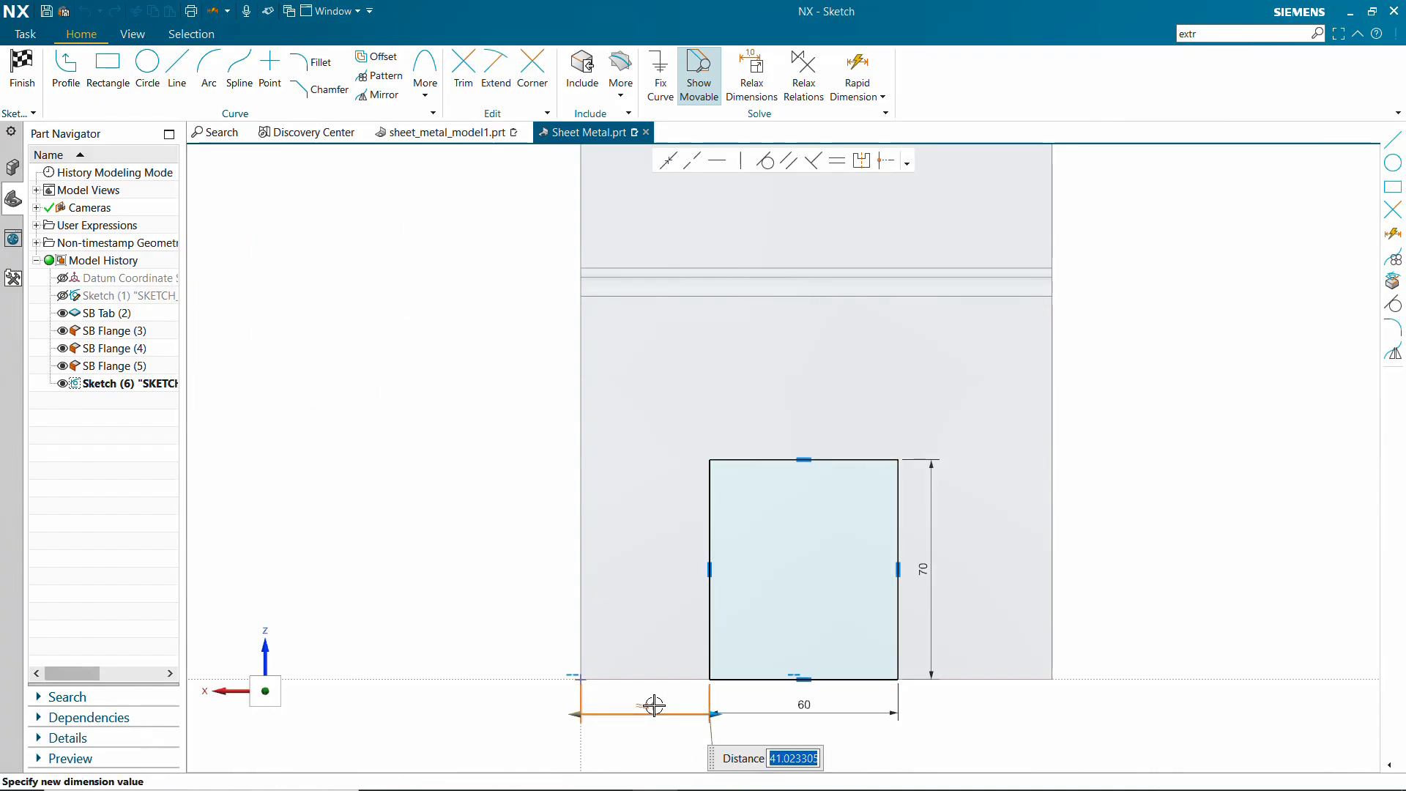
{"action": "type", "text": "45"}
{"action": "key", "text": "Return"}
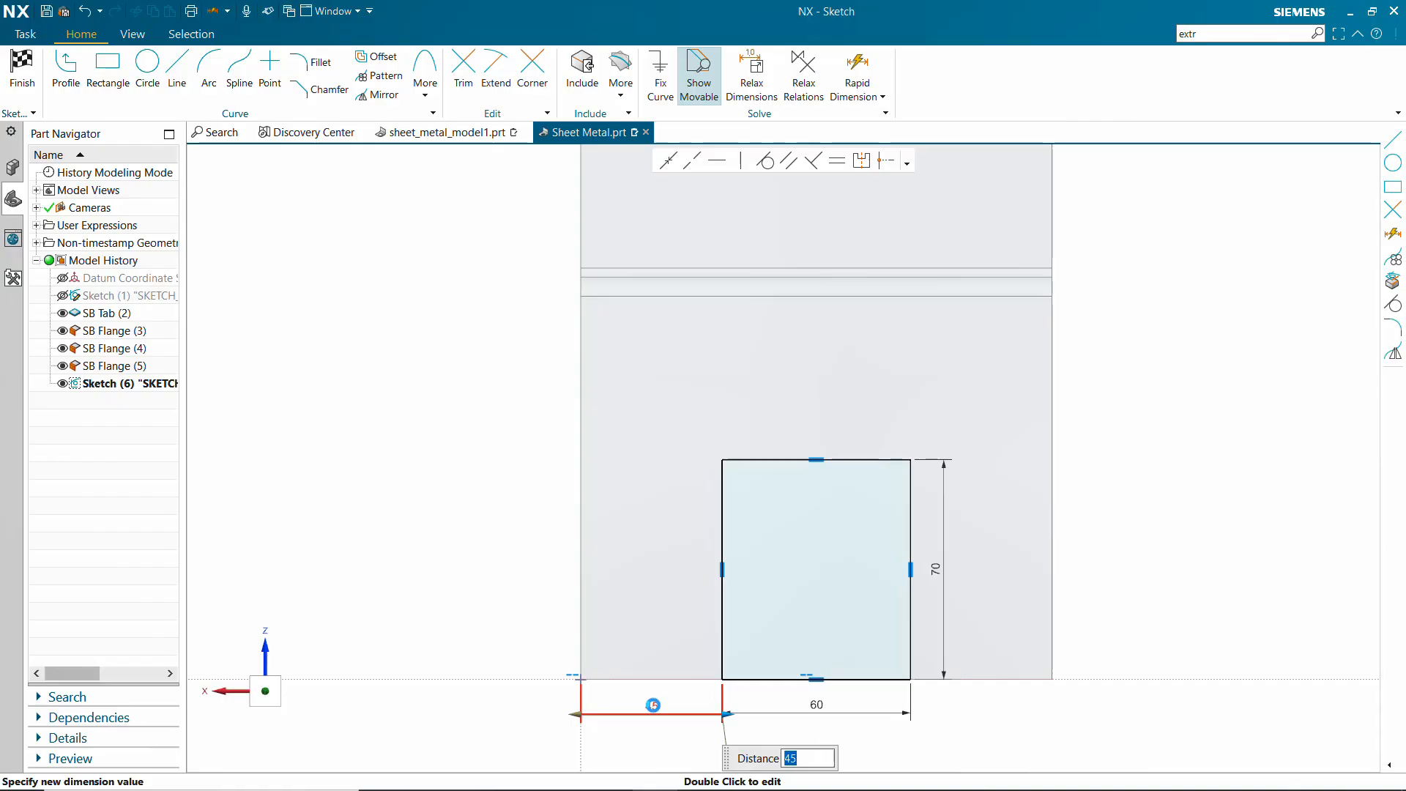
Step: Draw a circle centred on the midpoint of the rectangle's upper edge and passing through its corner, and finish the sketch
{"action": "left_click", "coordinate": [147, 65]}
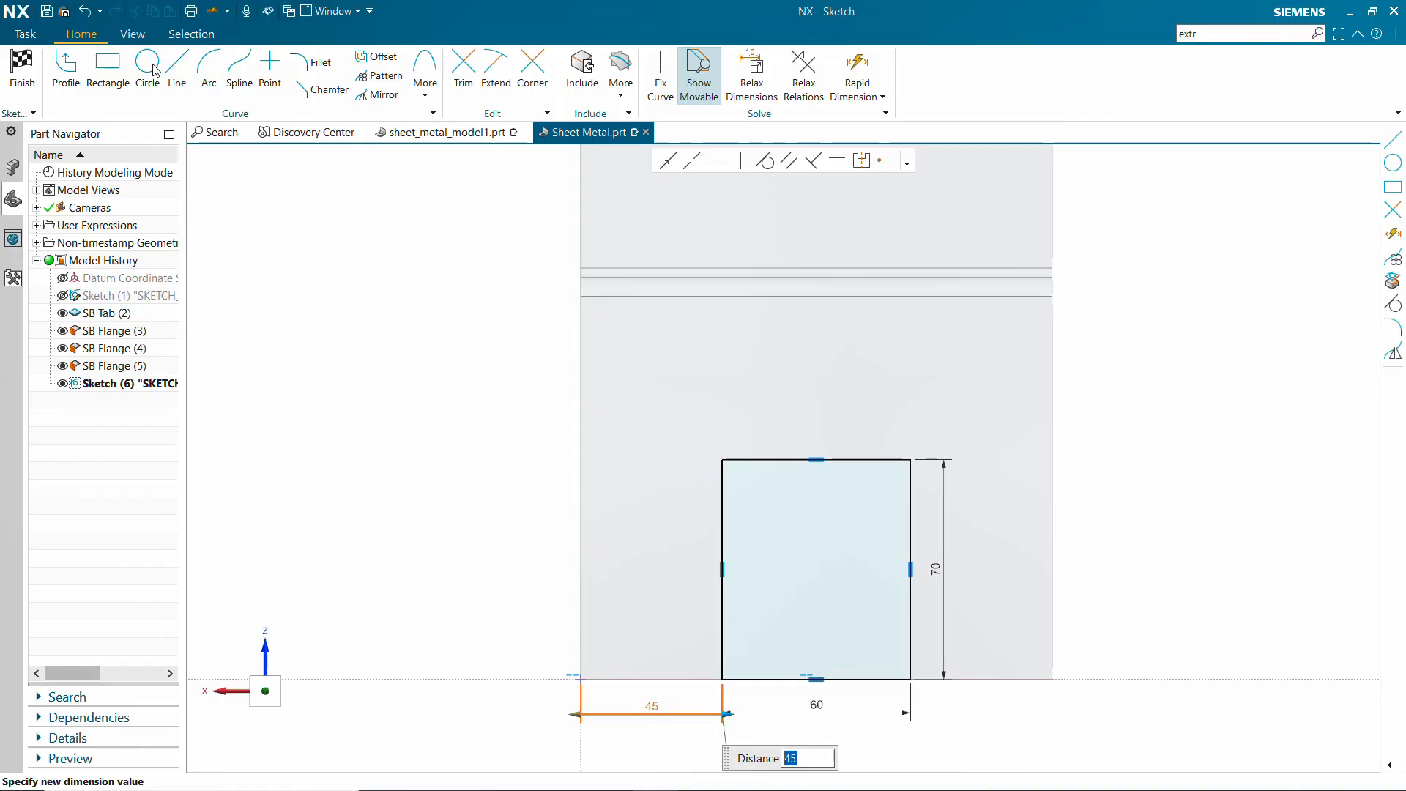
{"action": "left_click", "coordinate": [812, 459]}
{"action": "left_click", "coordinate": [722, 456]}
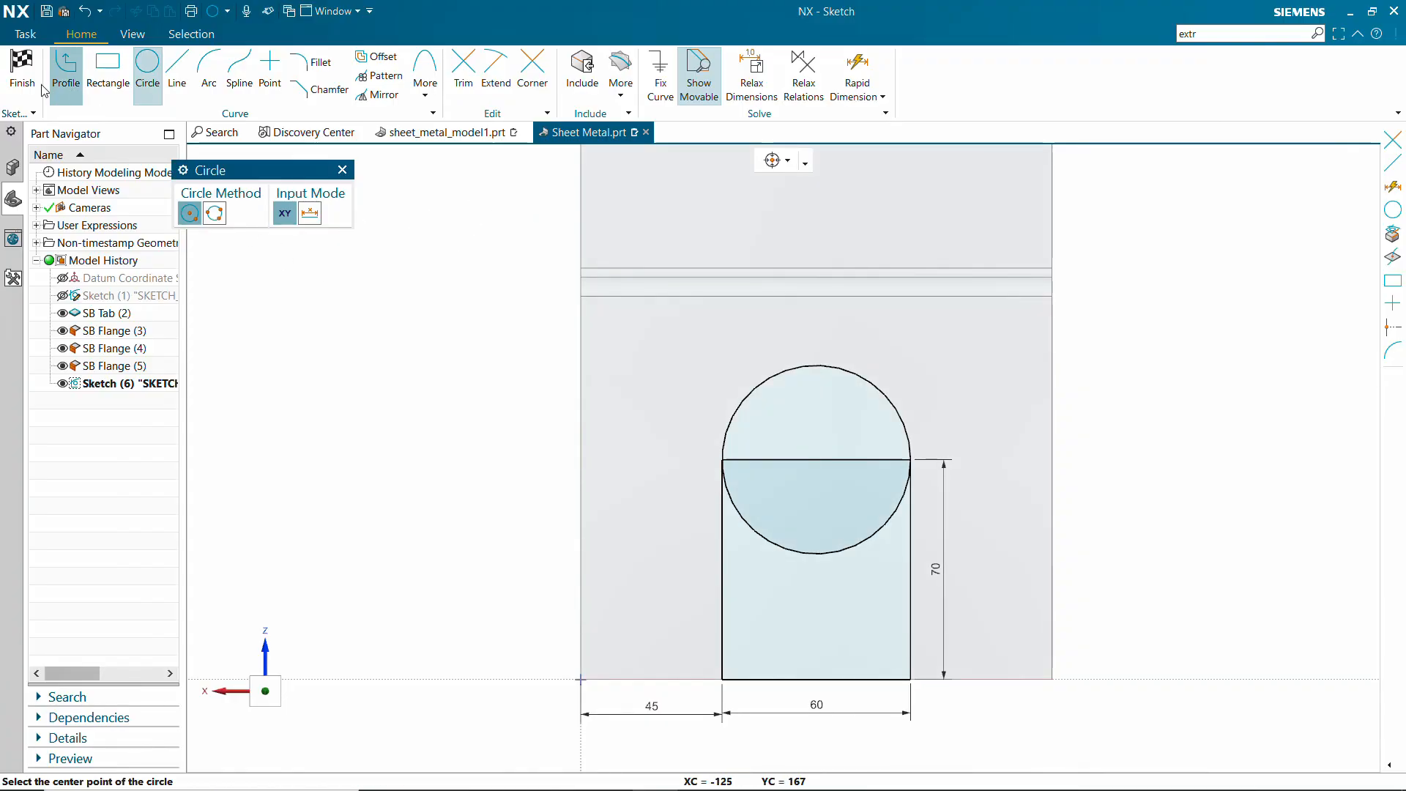
{"action": "left_click", "coordinate": [22, 69]}
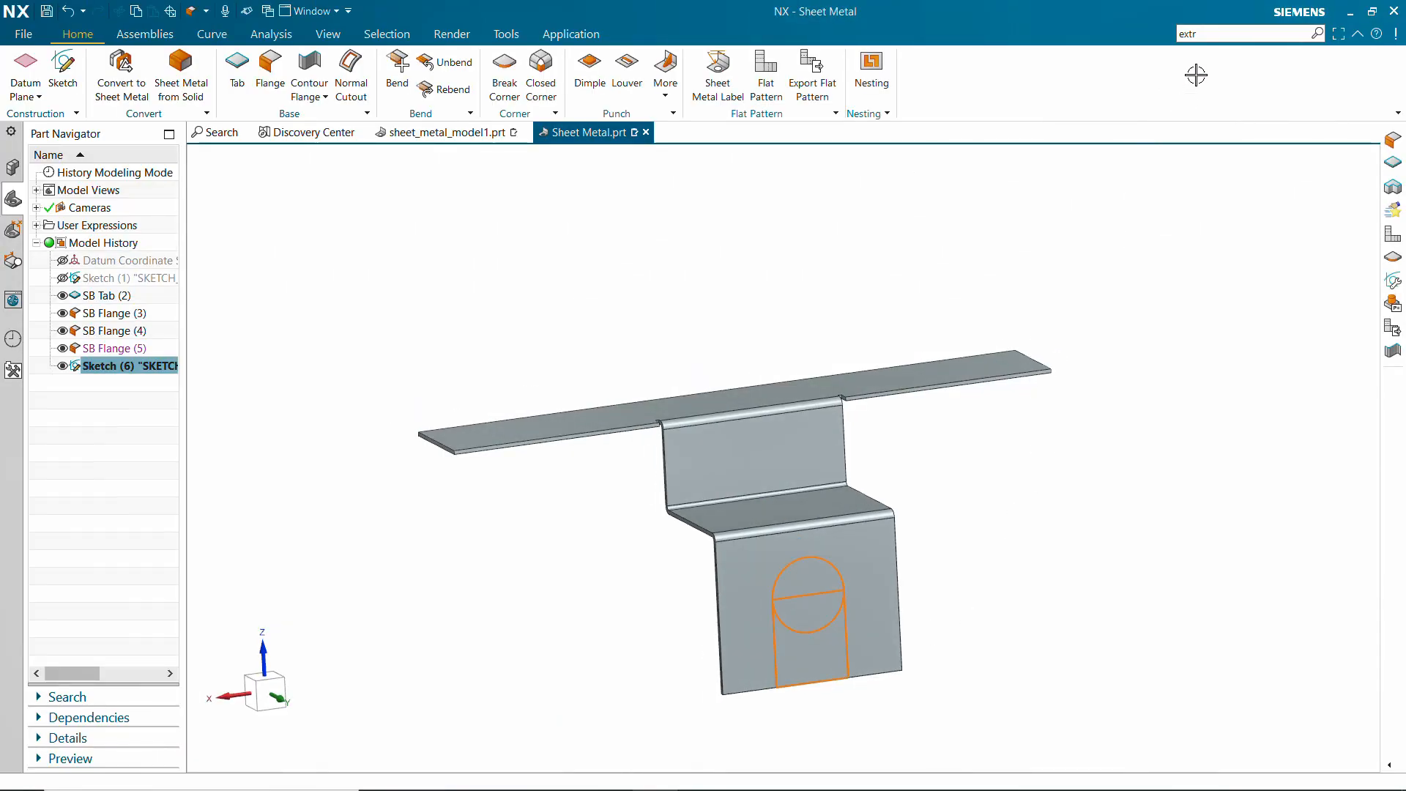
Step: Extrude the arch-shaped outline 10 mm in the reversed direction to cut through the flange, and hide its sketch
{"action": "key", "text": "Return"}
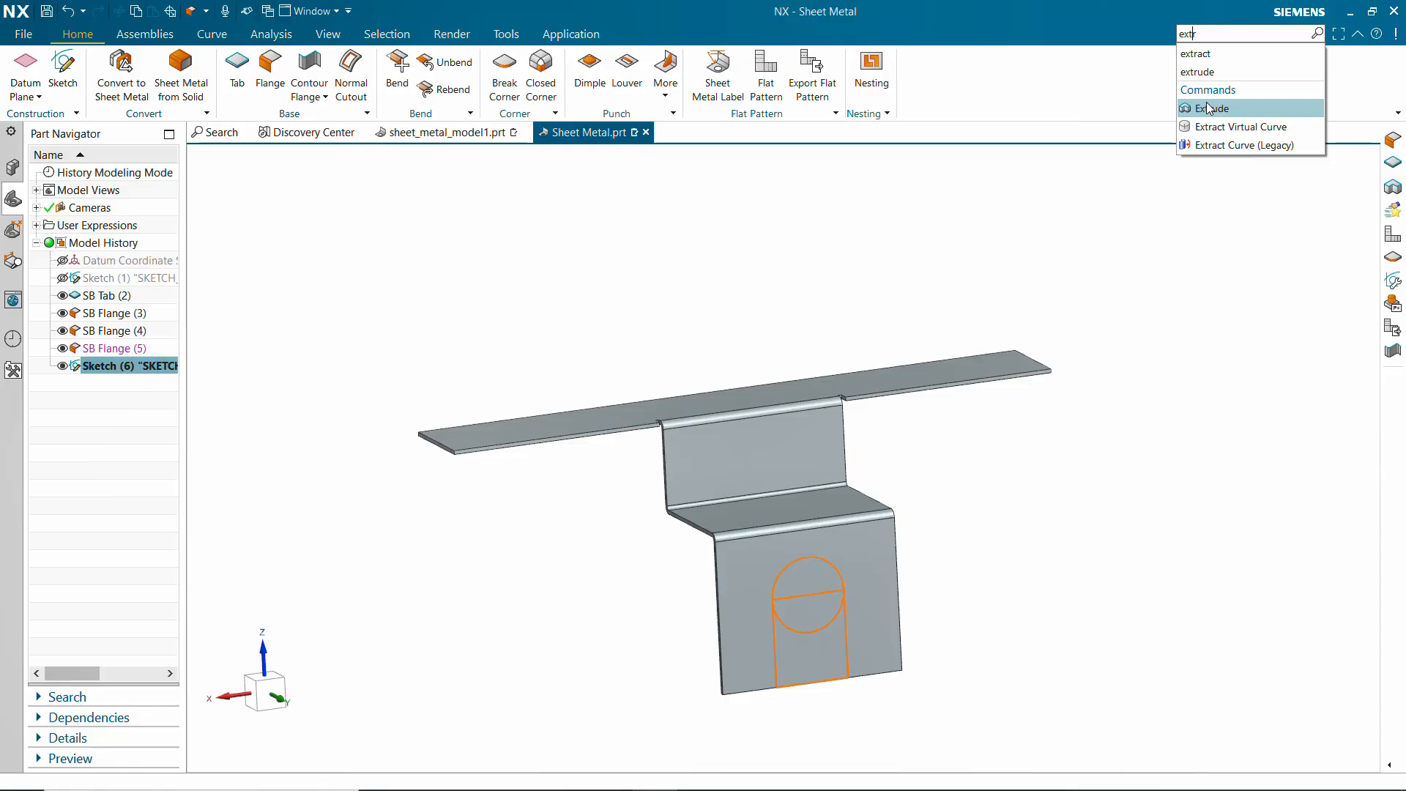
{"action": "left_click", "coordinate": [1209, 109]}
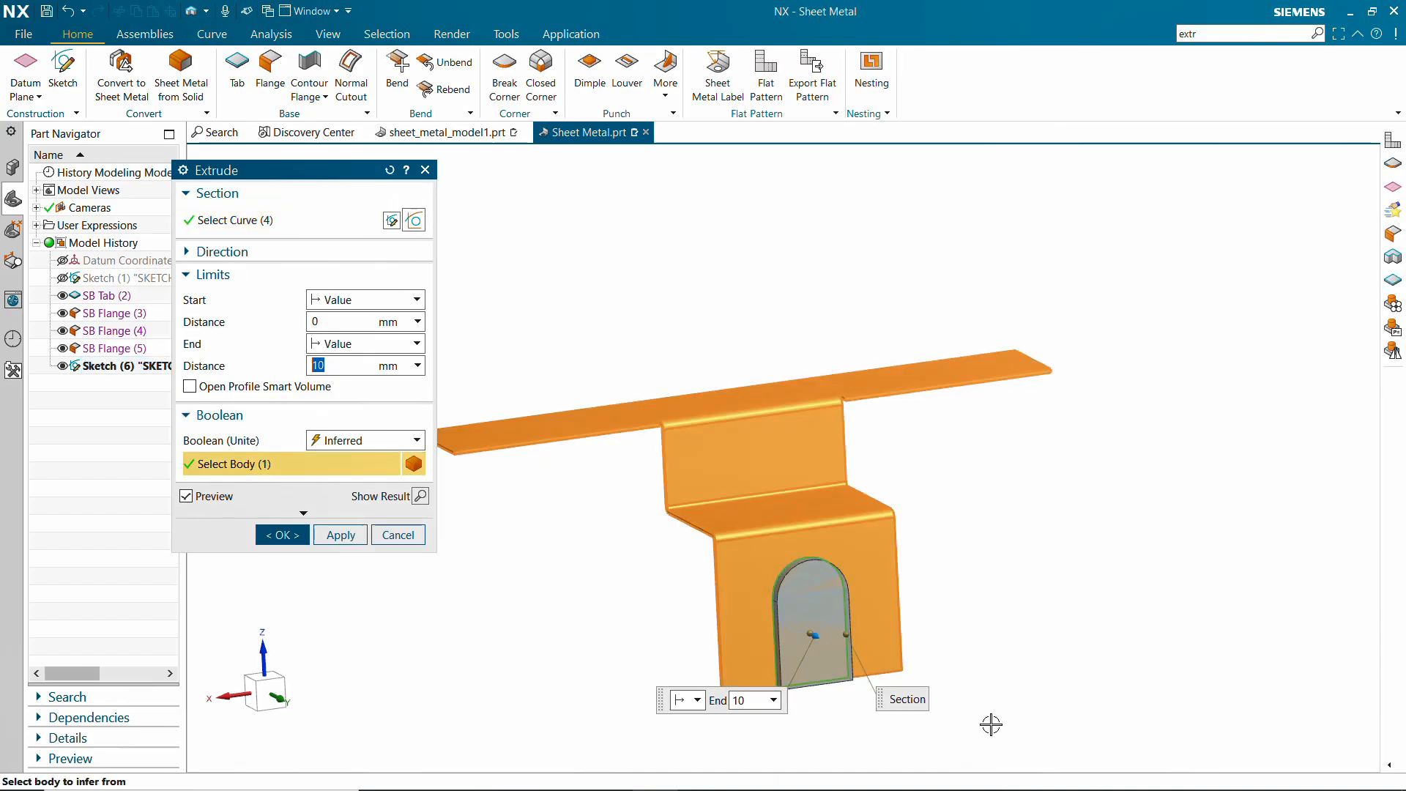
{"action": "double_click", "coordinate": [817, 637]}
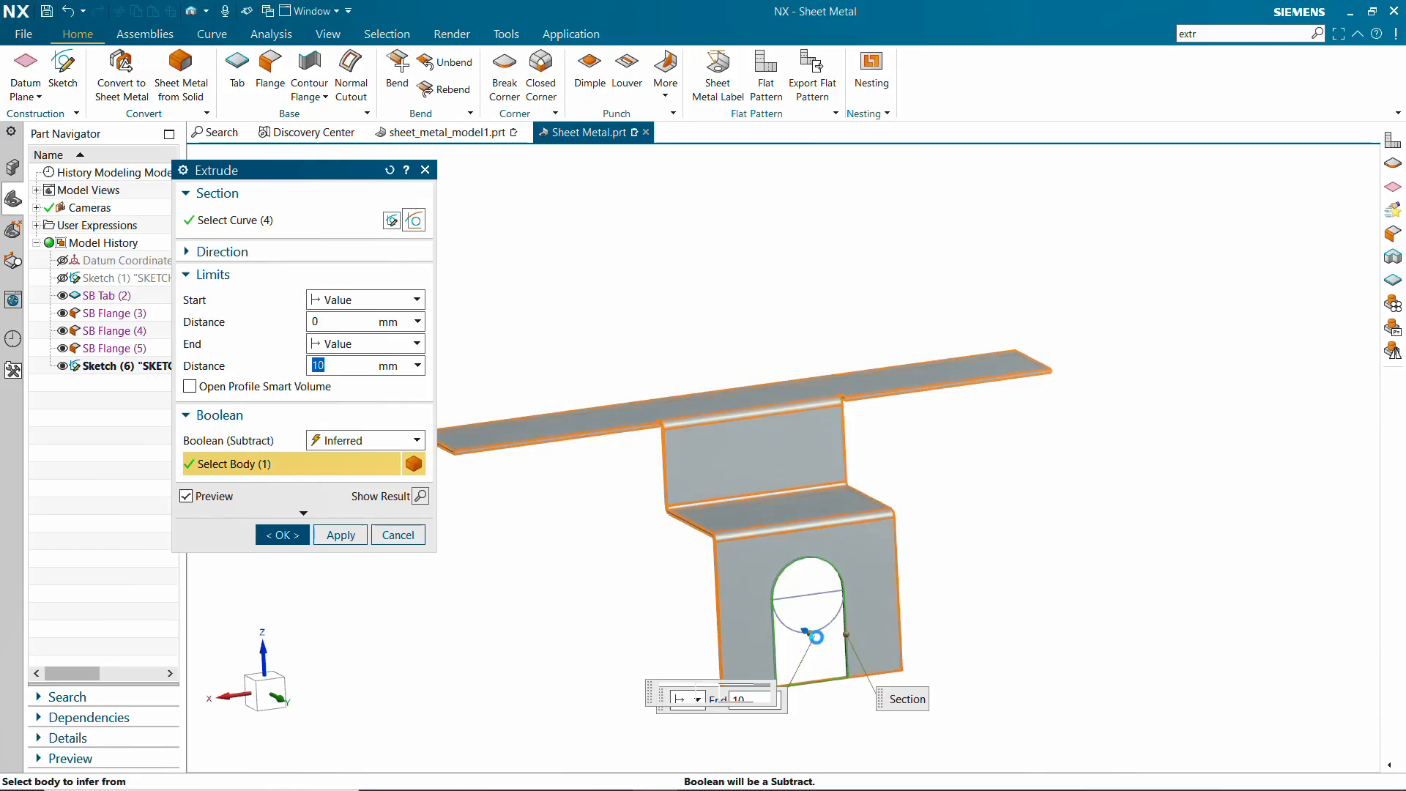
{"action": "left_click", "coordinate": [281, 535]}
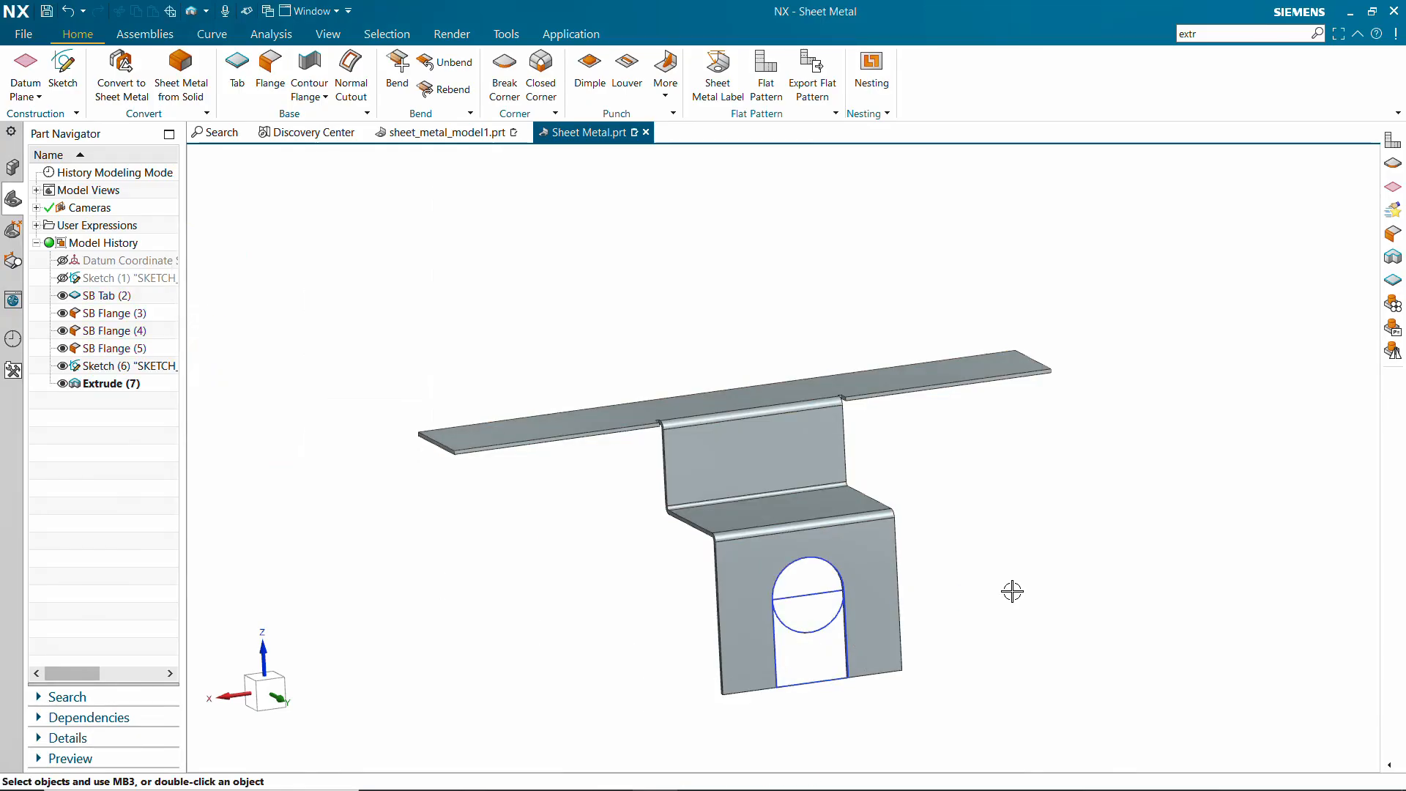
{"action": "left_click", "coordinate": [64, 365]}
Step: Set up a Break Corner blend of 37.5 mm radius on both corners at one end of the base tab, and preview the result
{"action": "mouse_move", "coordinate": [897, 462]}
{"action": "middle_mouse_down"}
{"action": "mouse_move", "coordinate": [930, 508]}
{"action": "mouse_move", "coordinate": [935, 480]}
{"action": "mouse_move", "coordinate": [912, 474]}
{"action": "middle_mouse_up"}
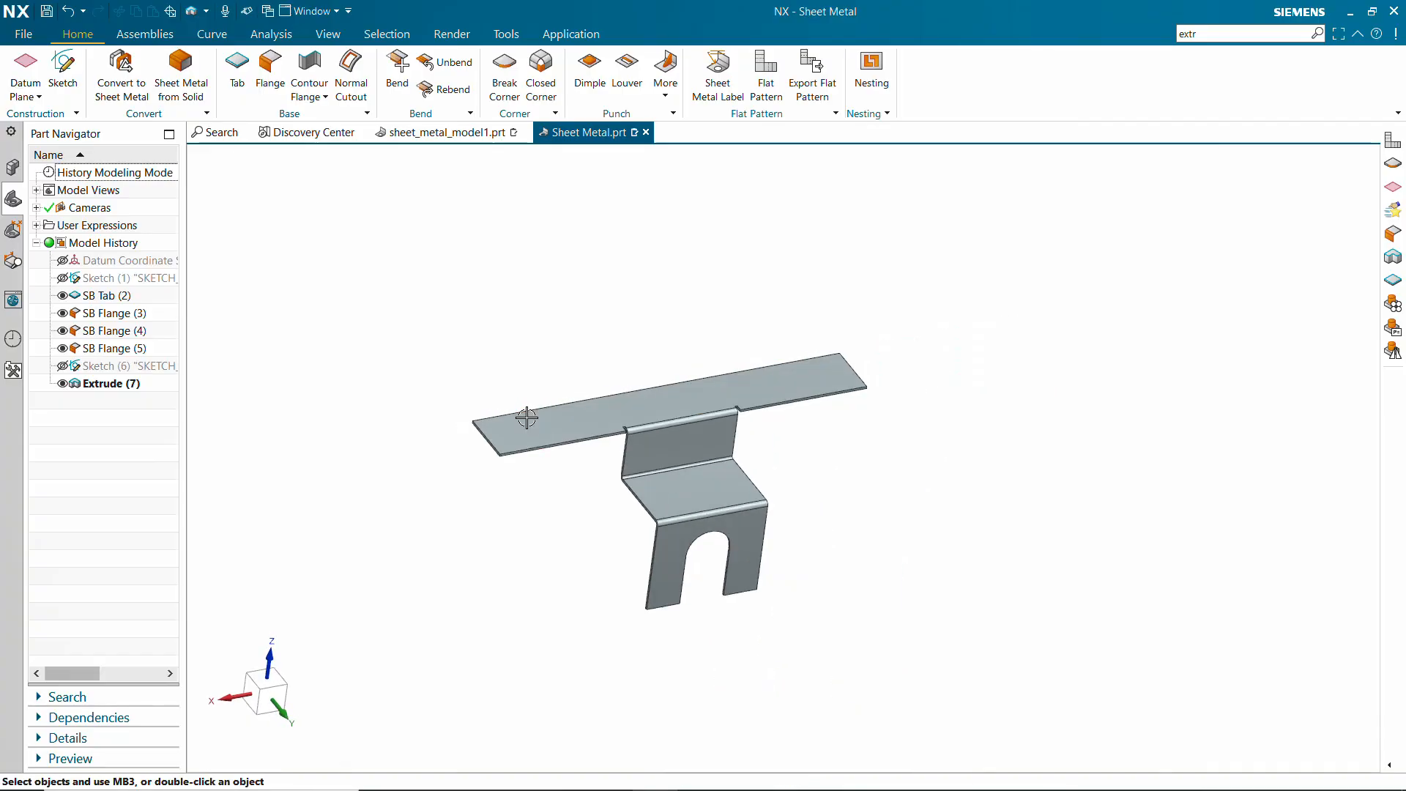
{"action": "scroll", "coordinate": [528, 418], "scroll_direction": "up", "scroll_amount": 5}
{"action": "middle_click_drag", "start_coordinate": [463, 451], "coordinate": [598, 464]}
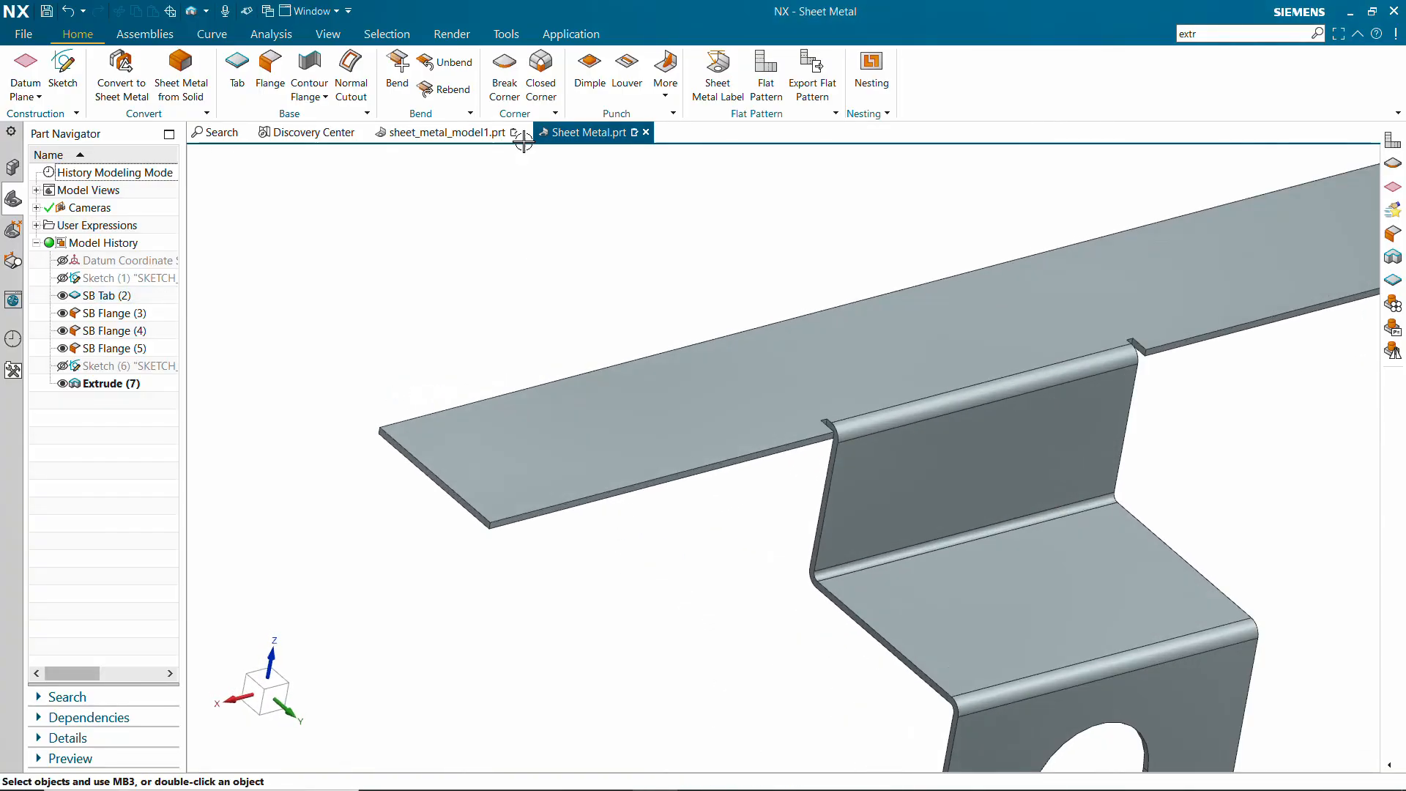
{"action": "left_click", "coordinate": [505, 70]}
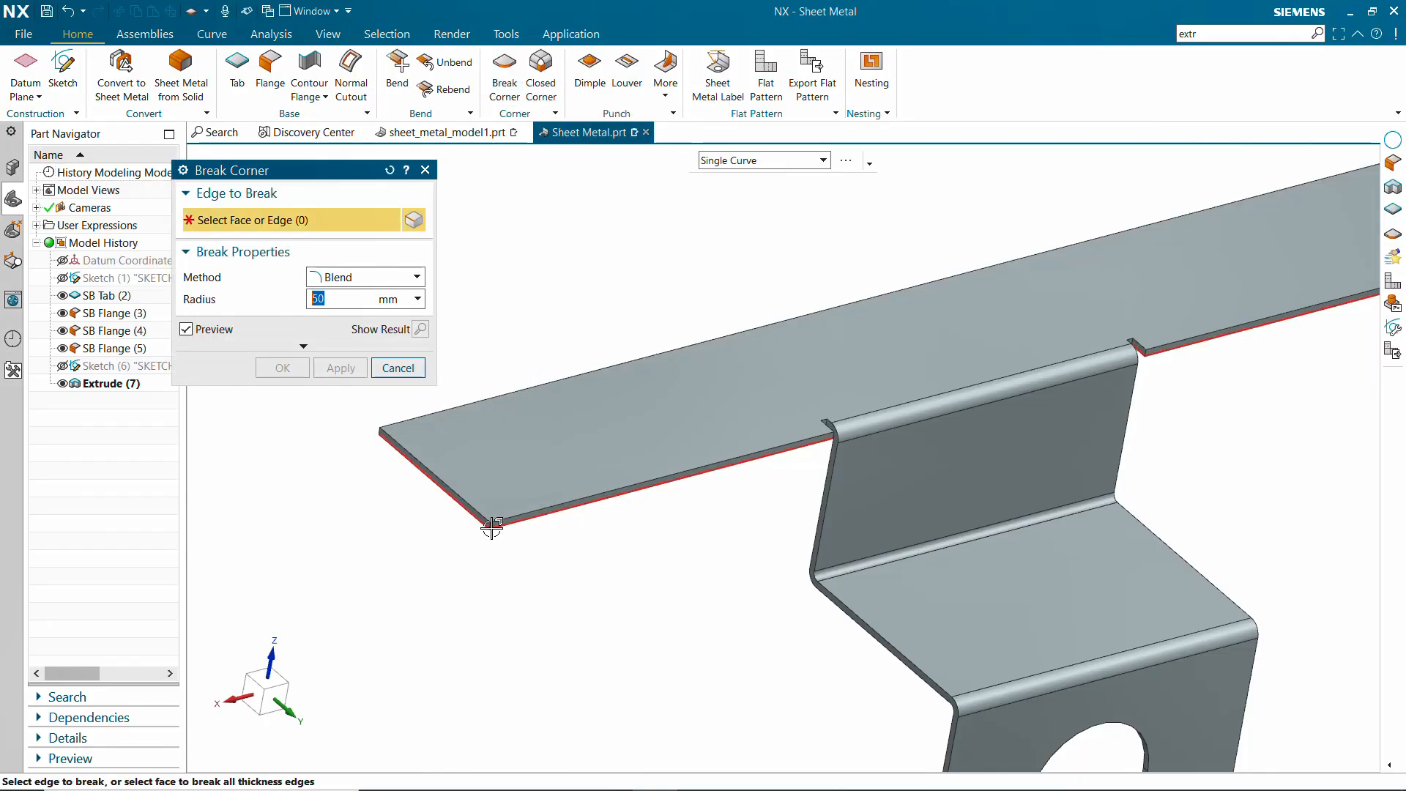
{"action": "scroll", "coordinate": [494, 518], "scroll_direction": "up", "scroll_amount": 3}
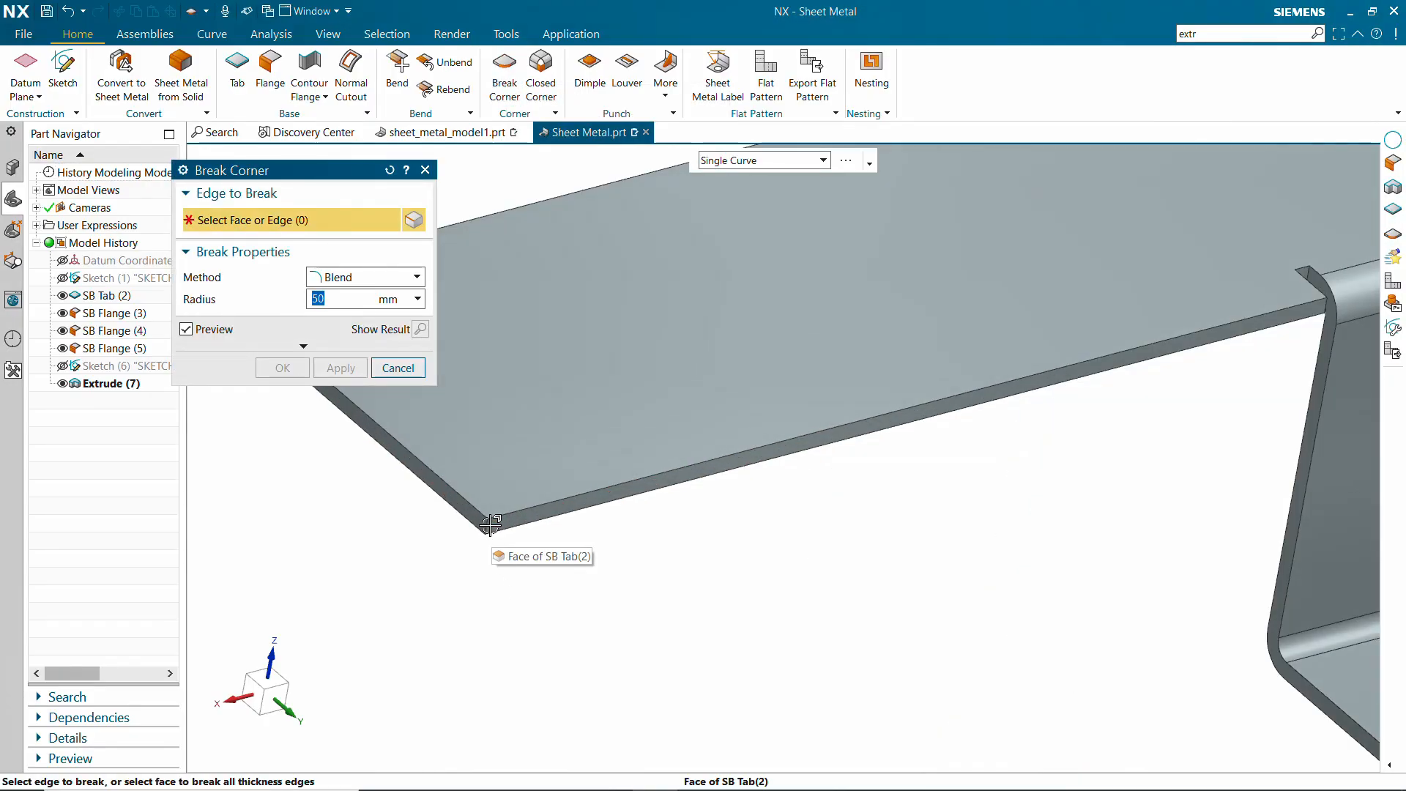
{"action": "left_click", "coordinate": [486, 518]}
{"action": "scroll", "coordinate": [486, 518], "scroll_direction": "down", "scroll_amount": 3}
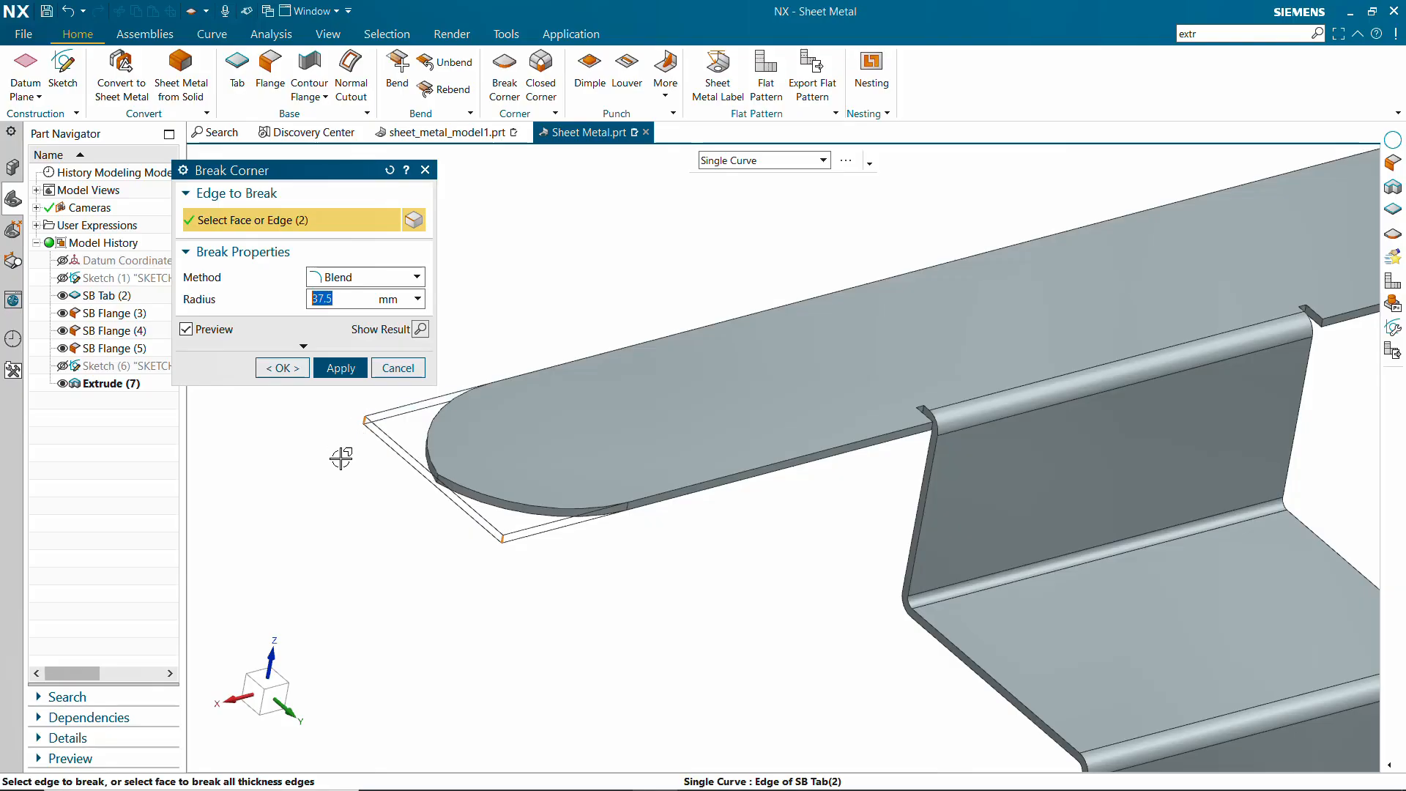
{"action": "left_click", "coordinate": [516, 478]}
{"action": "scroll", "coordinate": [517, 478], "scroll_direction": "down", "scroll_amount": 1}
{"action": "scroll", "coordinate": [509, 466], "scroll_direction": "up", "scroll_amount": 4}
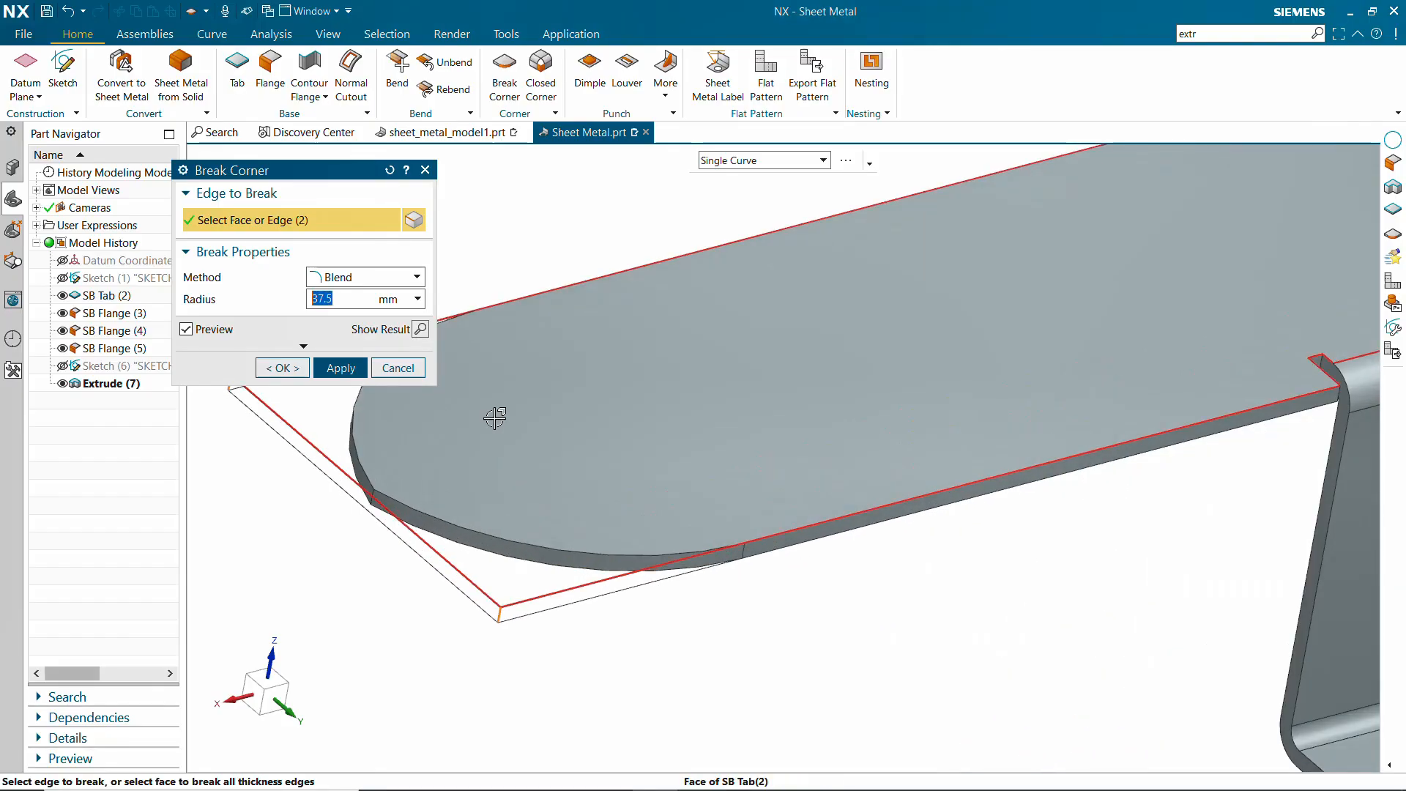
{"action": "left_click", "coordinate": [422, 332]}
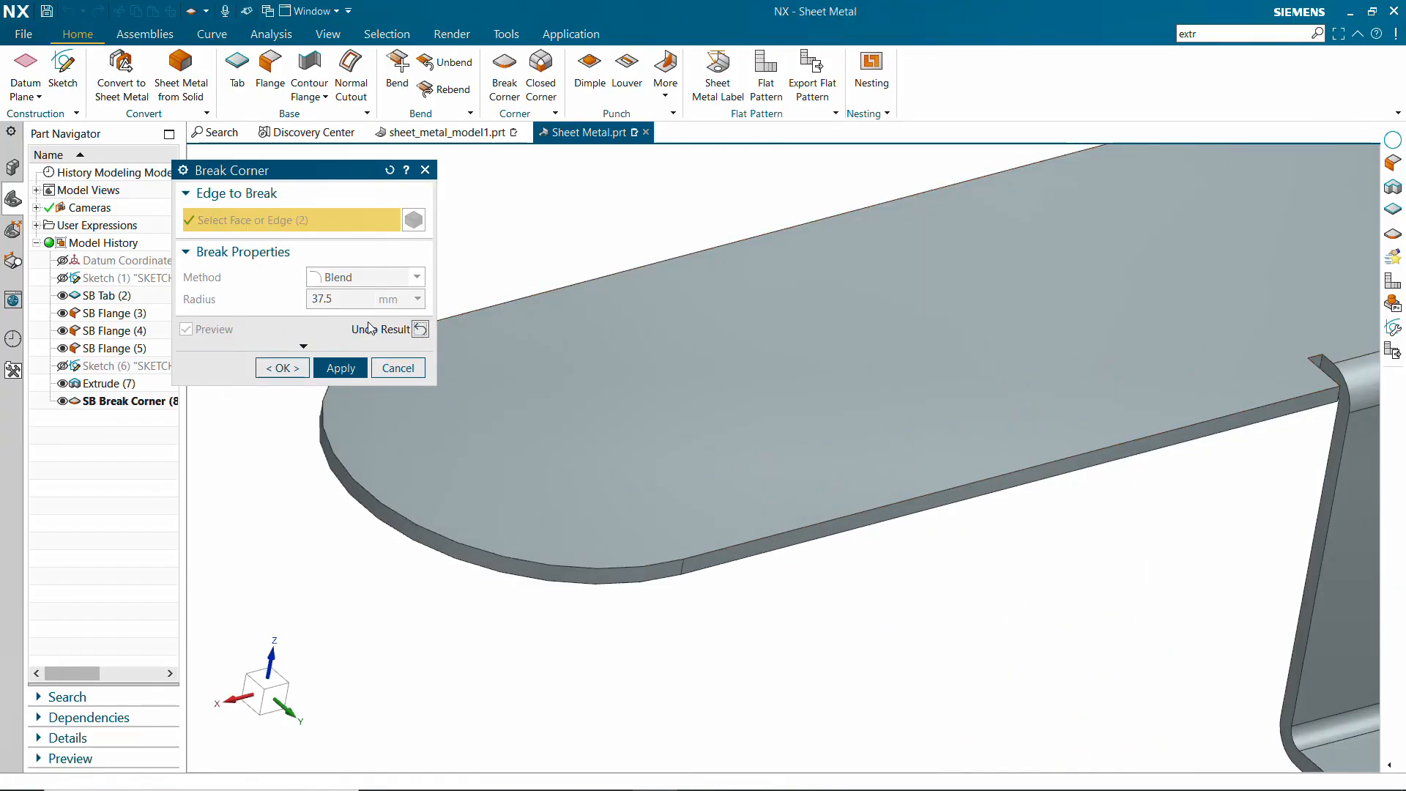
{"action": "left_click", "coordinate": [421, 328]}
Step: Include both corners at the base tab's opposite end in the 37.5 mm blend, and apply the Break Corner feature
{"action": "scroll", "coordinate": [733, 468], "scroll_direction": "down", "scroll_amount": 5}
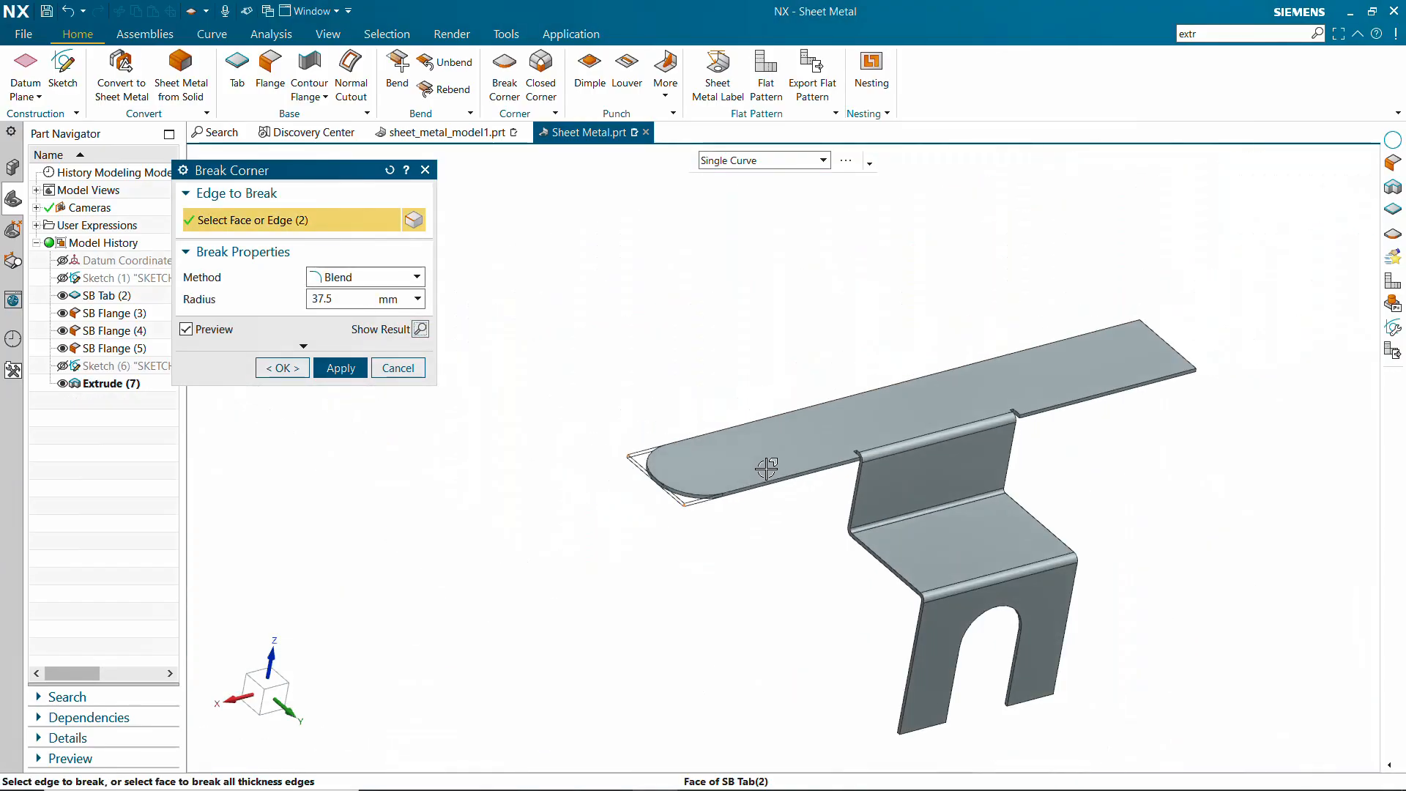
{"action": "middle_click_drag", "start_coordinate": [1077, 423], "coordinate": [1089, 462]}
{"action": "scroll", "coordinate": [1090, 462], "scroll_direction": "up", "scroll_amount": 6}
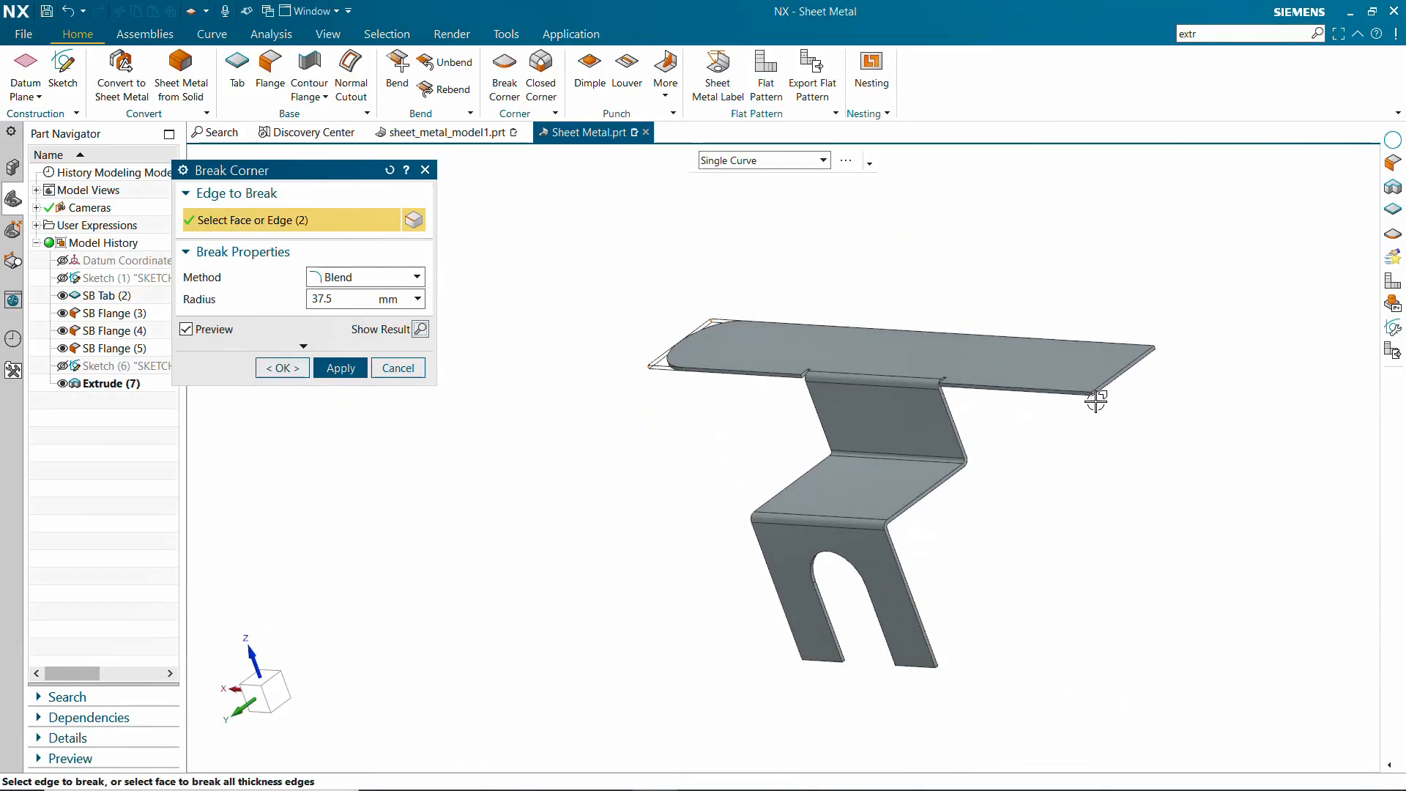
{"action": "left_click", "coordinate": [1082, 376]}
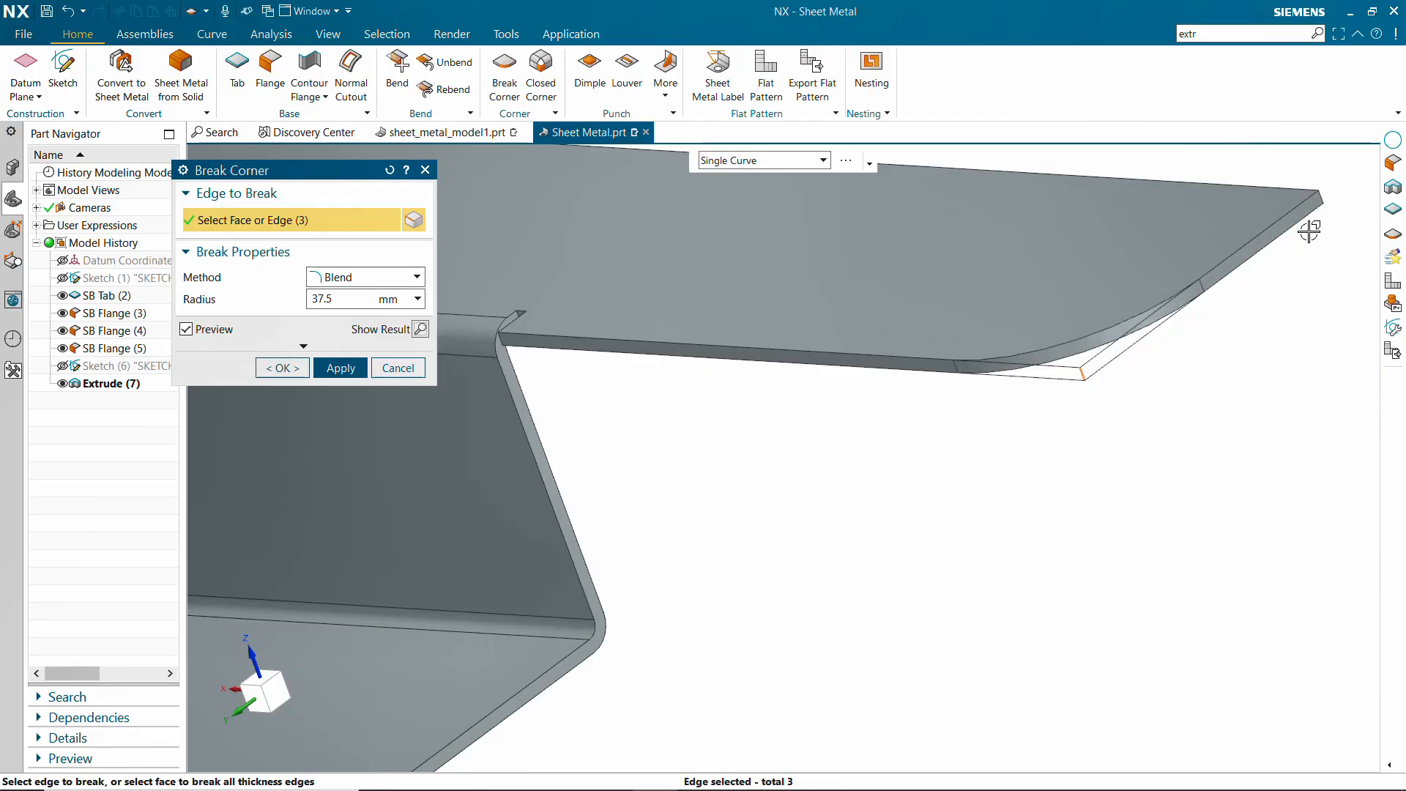
{"action": "left_click", "coordinate": [1322, 194]}
{"action": "left_click", "coordinate": [341, 368]}
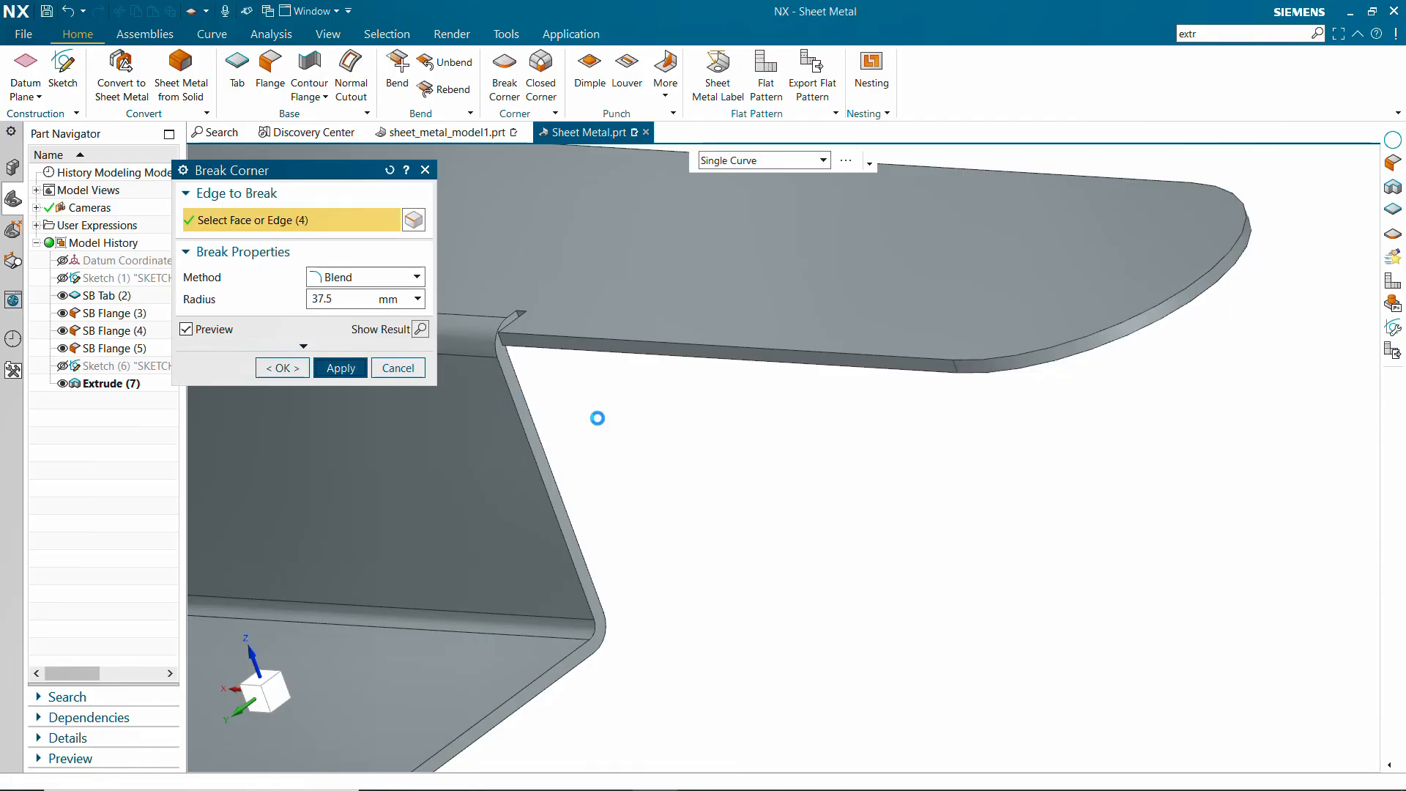
{"action": "left_click", "coordinate": [398, 369]}
Step: Create a sketch on the upper face of the base tab near its rounded end
{"action": "middle_click_drag", "start_coordinate": [853, 476], "coordinate": [908, 476]}
{"action": "left_click", "coordinate": [63, 71]}
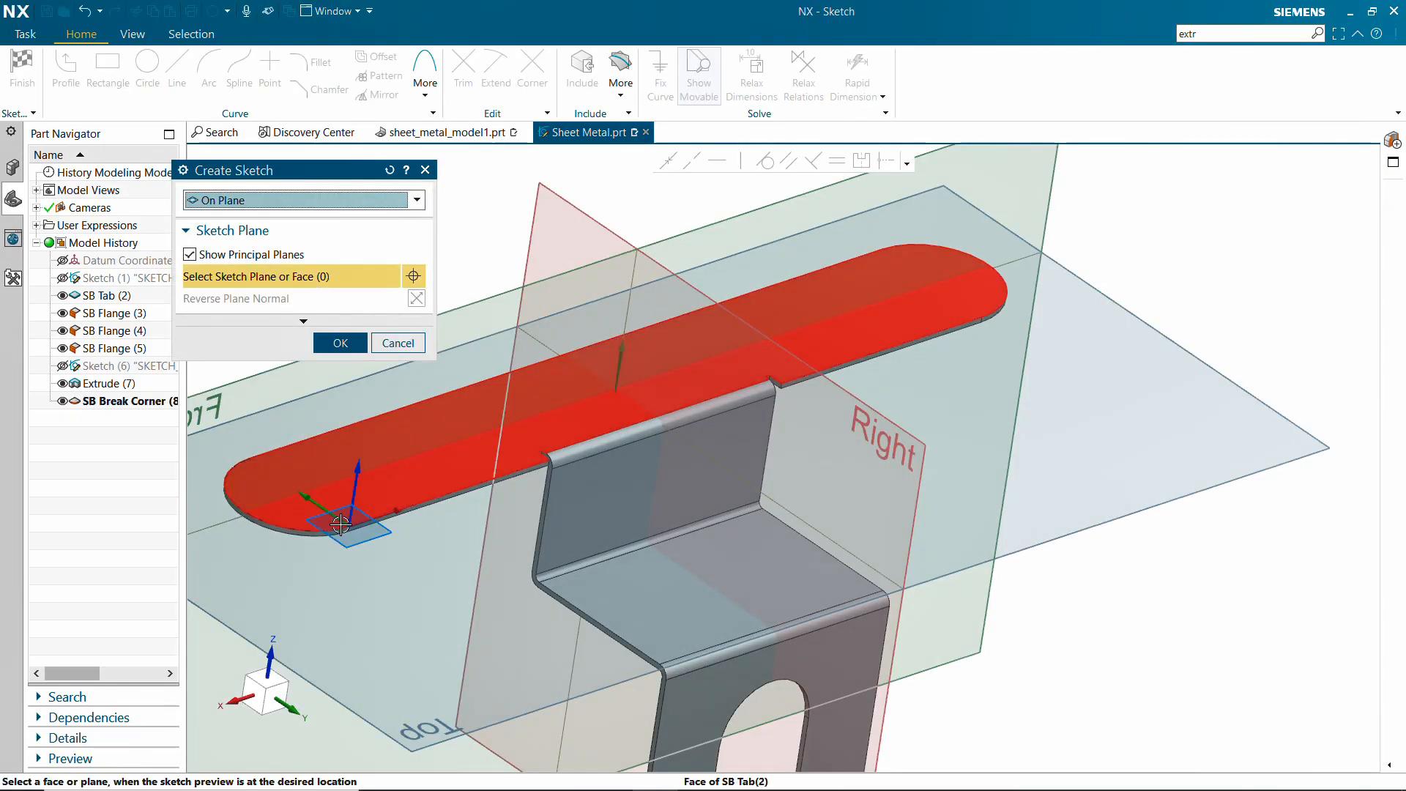
{"action": "left_click", "coordinate": [350, 514]}
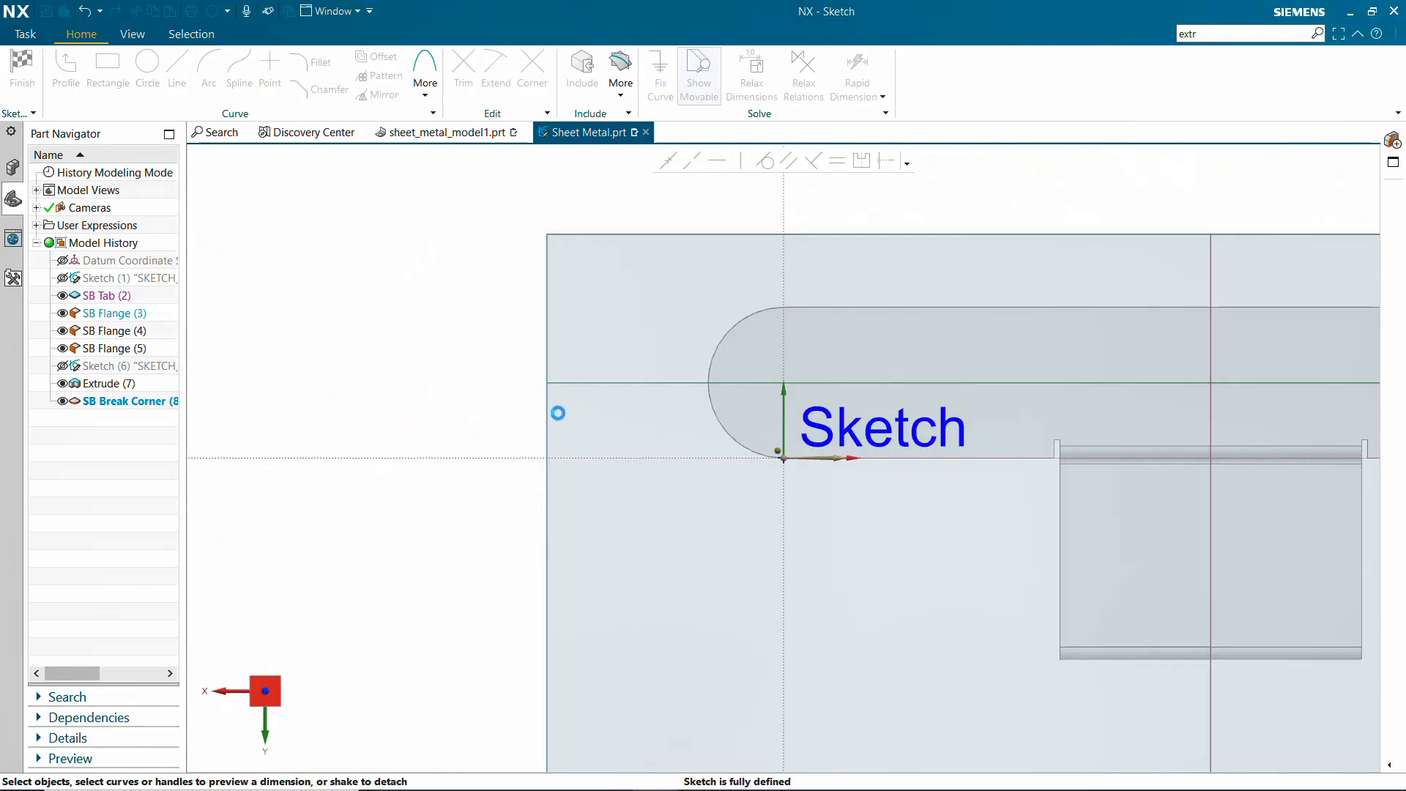
Step: Project the rounded edges at both ends of the base tab into the sketch
{"action": "scroll", "coordinate": [618, 411], "scroll_direction": "down", "scroll_amount": 4}
{"action": "scroll", "coordinate": [897, 399], "scroll_direction": "up", "scroll_amount": 3}
{"action": "scroll", "coordinate": [900, 399], "scroll_direction": "up", "scroll_amount": 1}
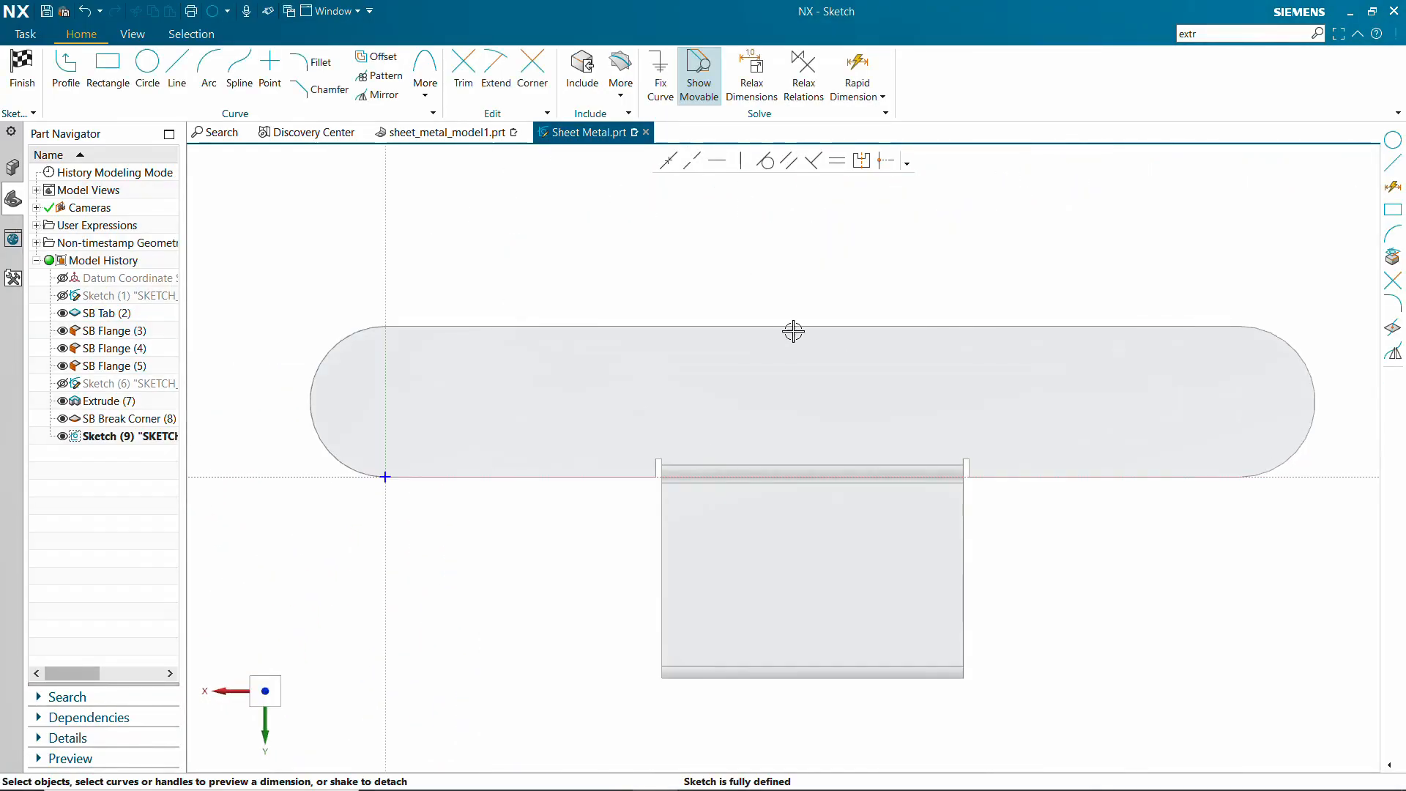
{"action": "left_click", "coordinate": [621, 74]}
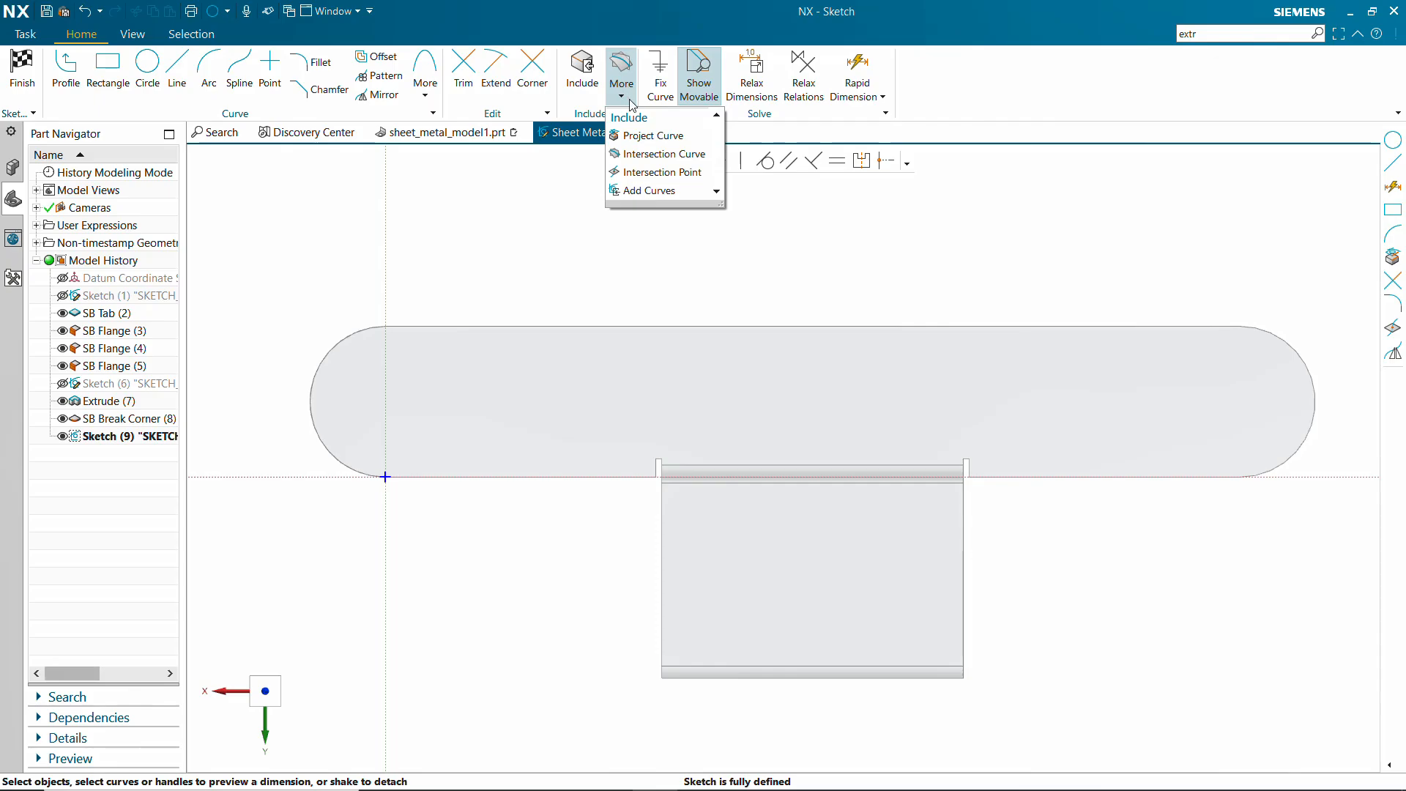
{"action": "left_click", "coordinate": [643, 136]}
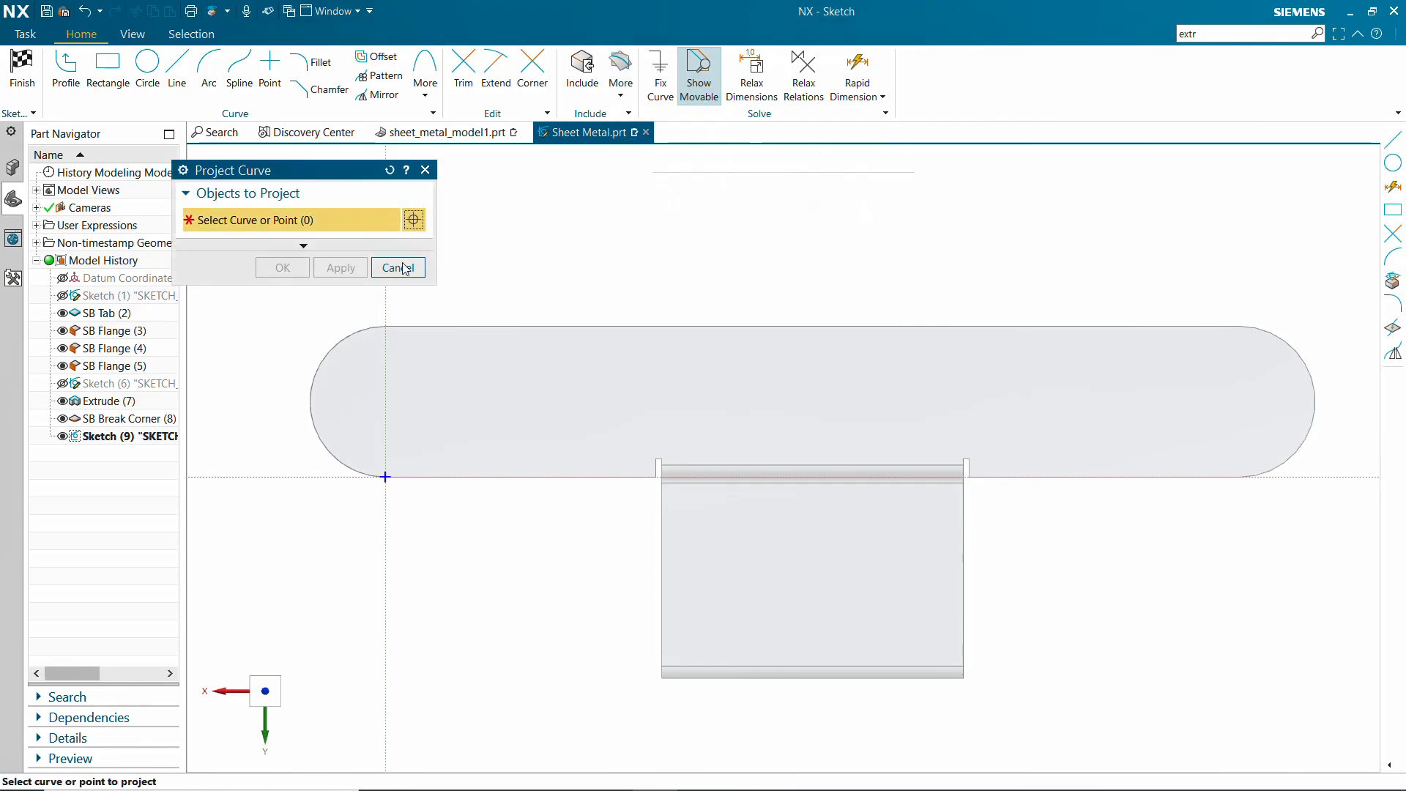
{"action": "left_click", "coordinate": [347, 343]}
{"action": "left_click", "coordinate": [1280, 332]}
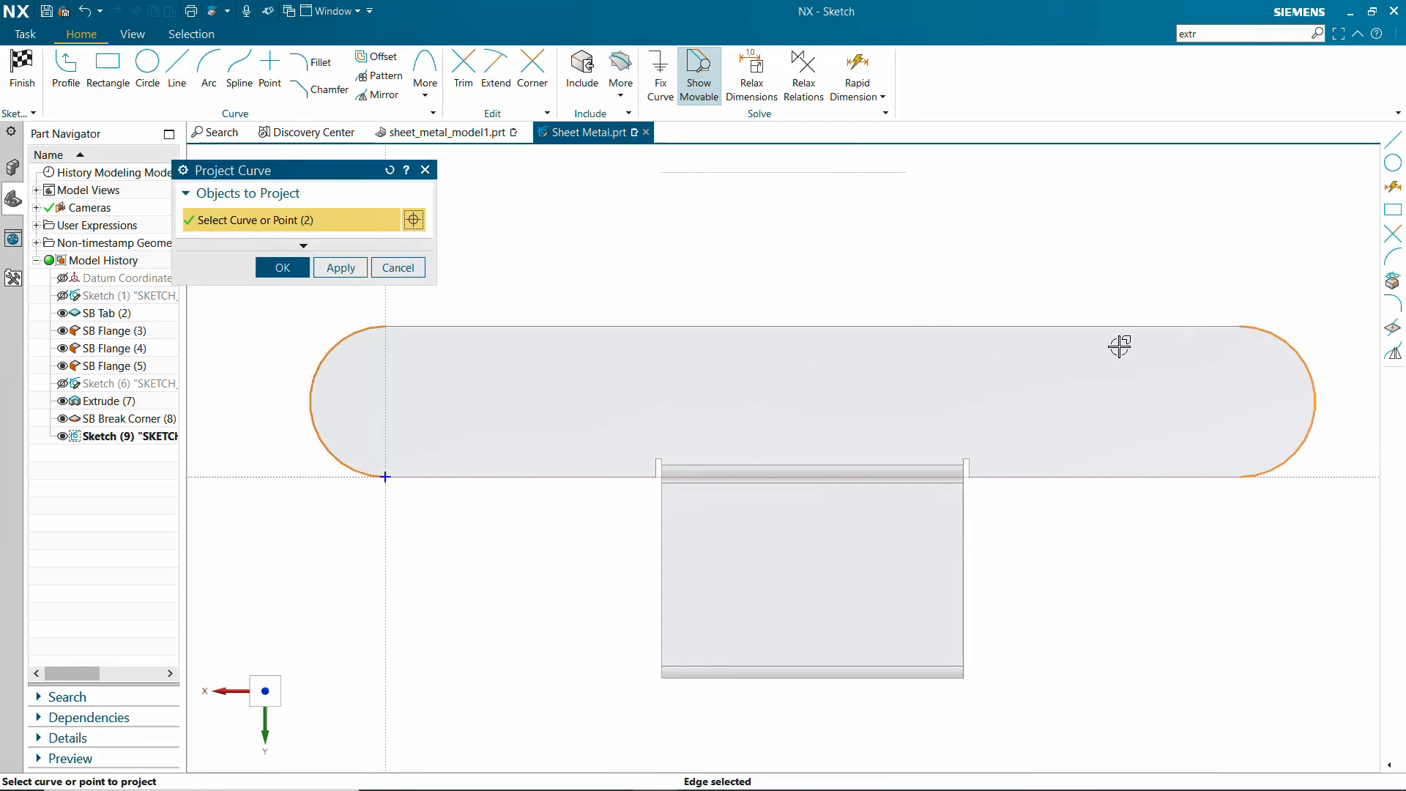
{"action": "left_click", "coordinate": [303, 269]}
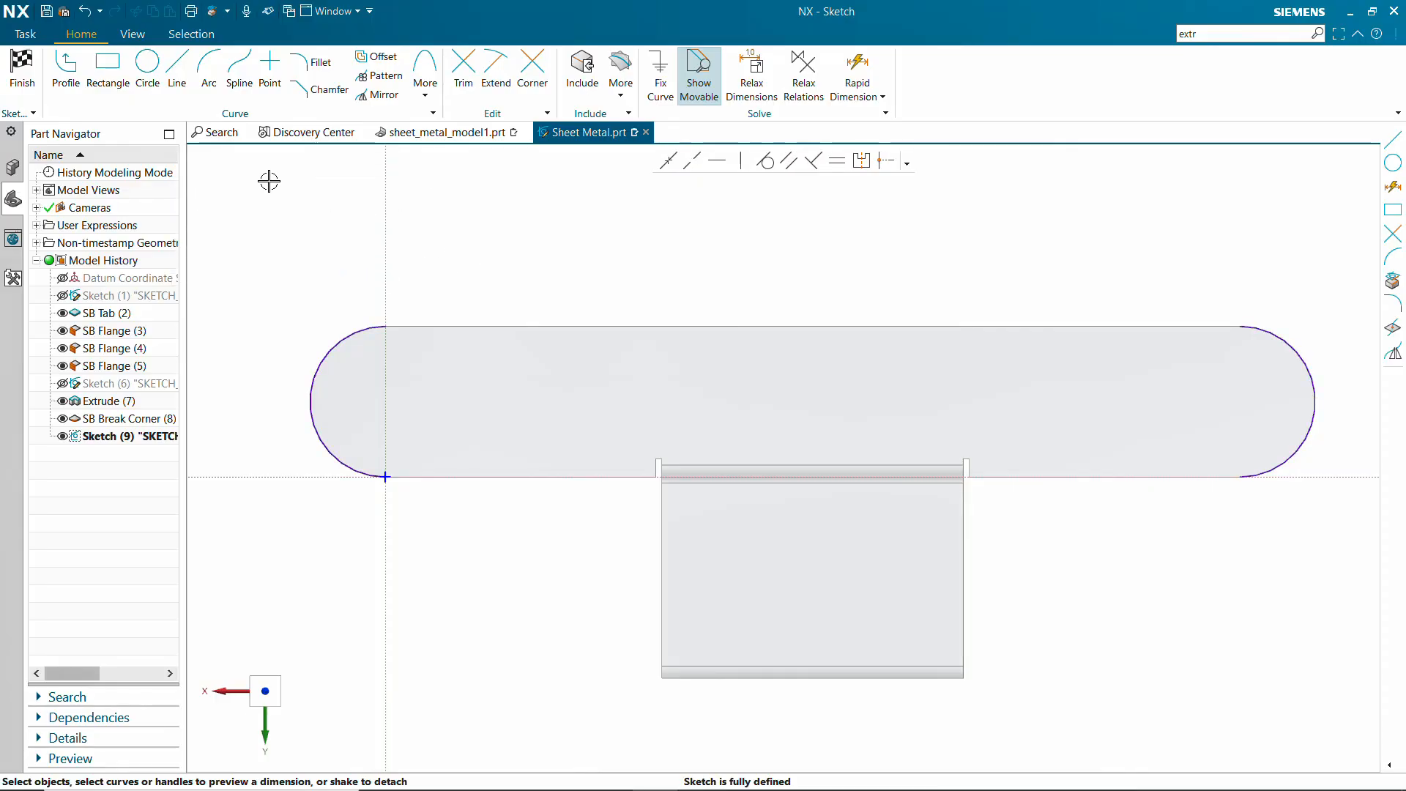
Step: Draw a 30 mm diameter circle at the centre of each projected end arc, and finish the sketch
{"action": "left_click", "coordinate": [148, 65]}
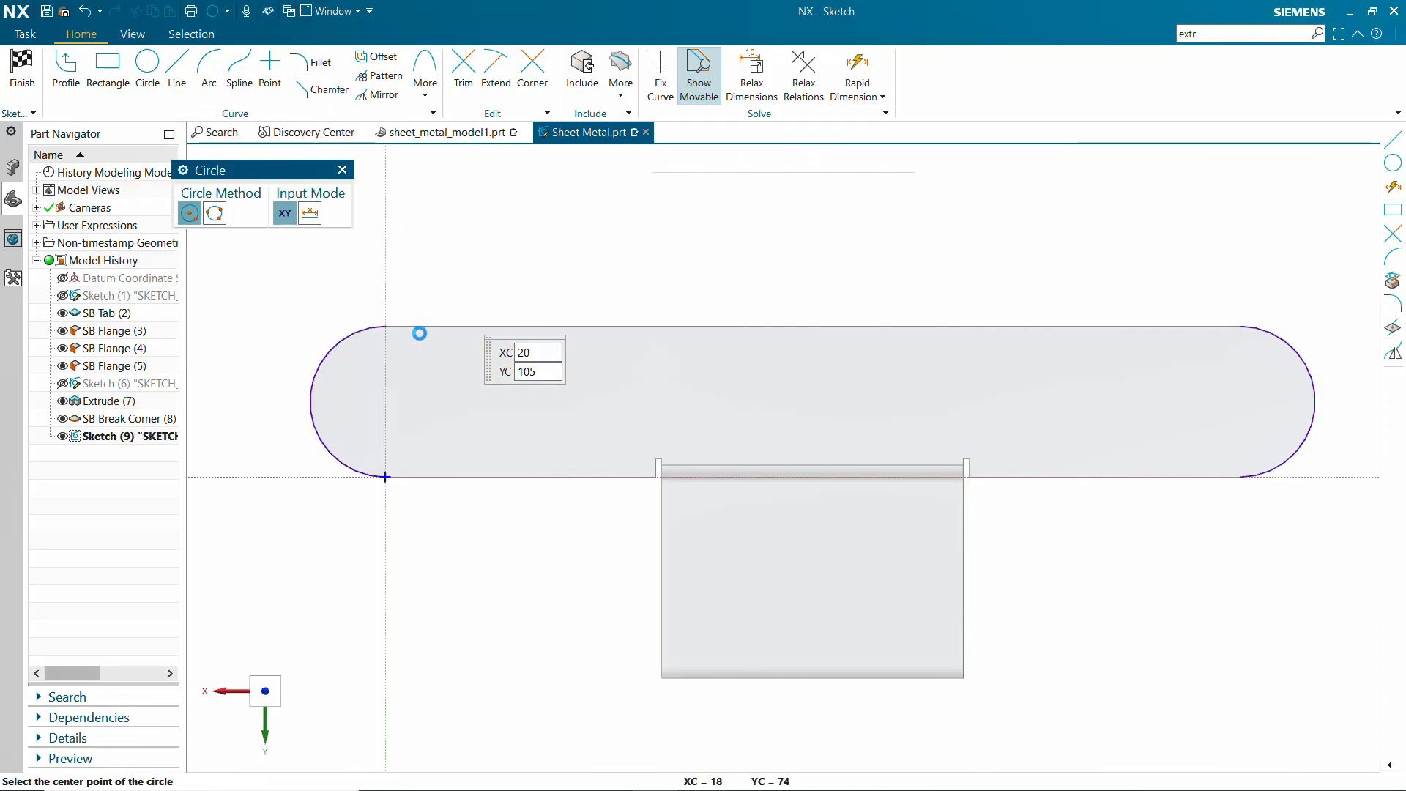
{"action": "left_click", "coordinate": [386, 402]}
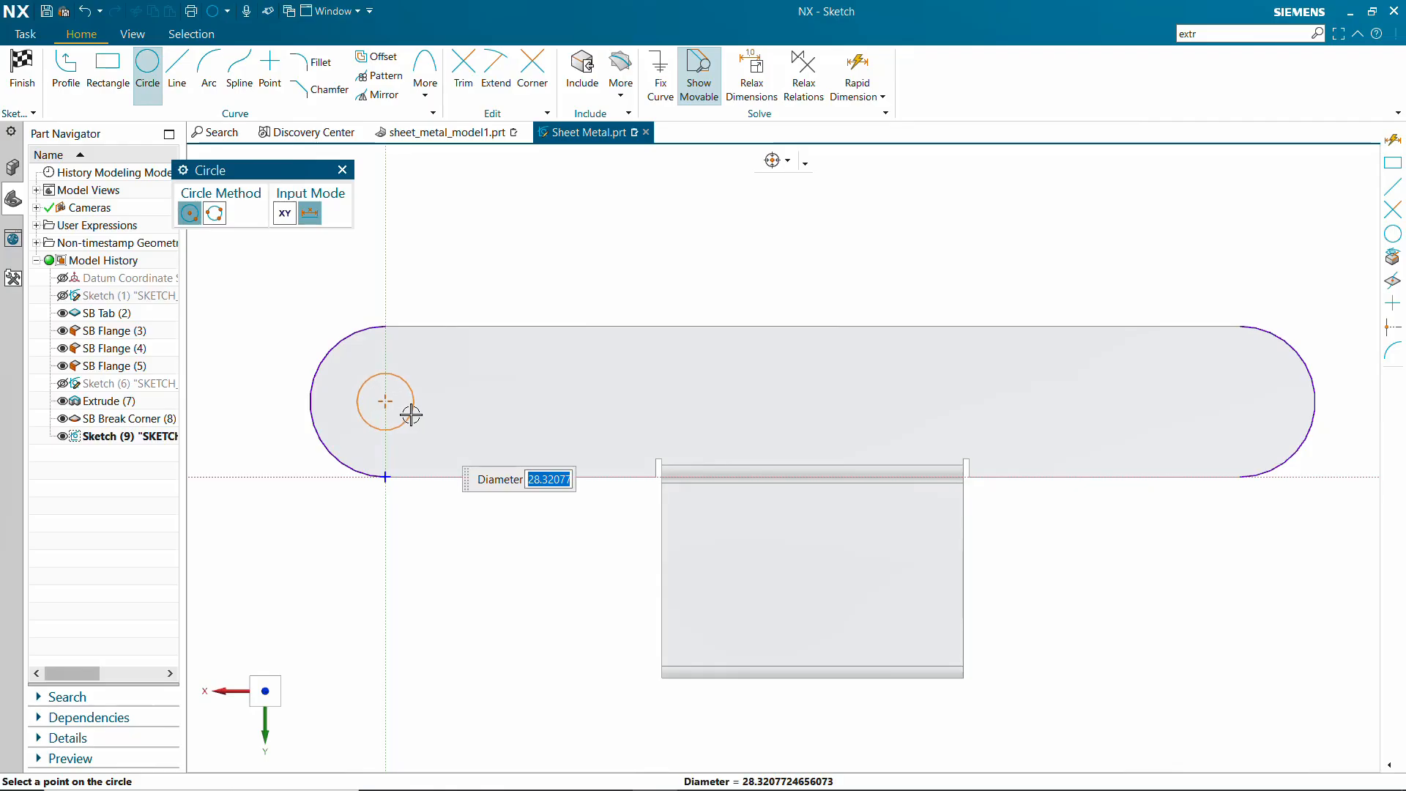
{"action": "type", "text": "30"}
{"action": "key", "text": "Return"}
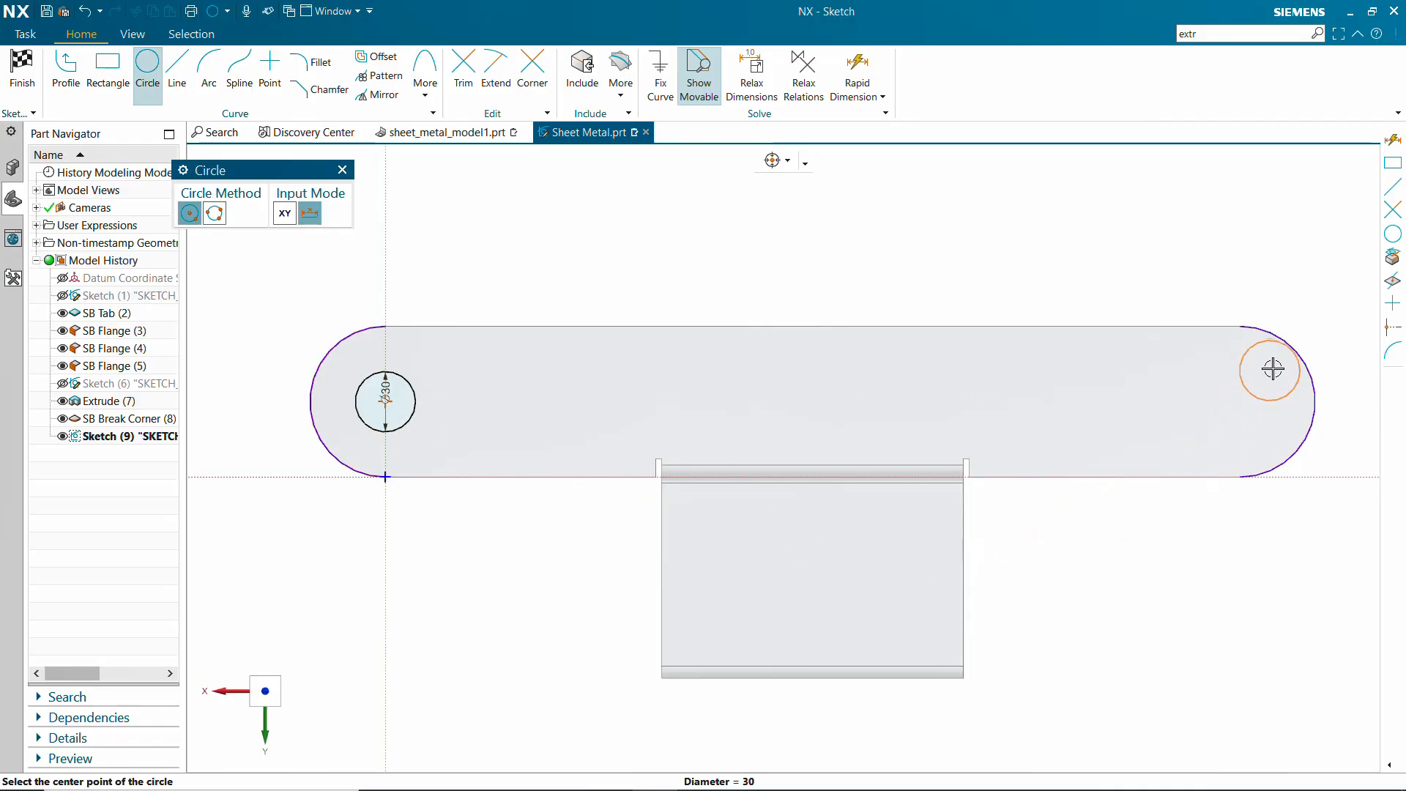
{"action": "left_click", "coordinate": [1242, 402]}
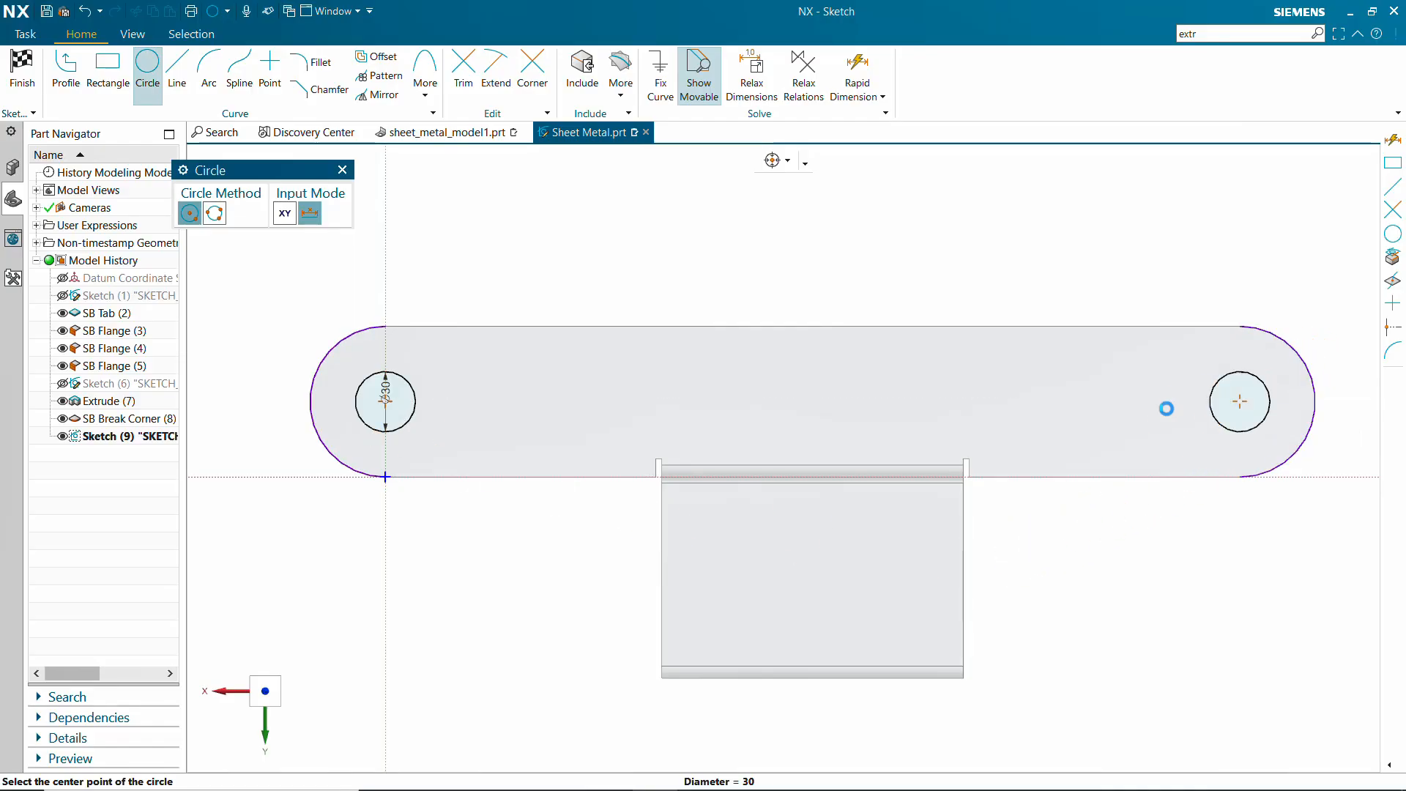
{"action": "left_click", "coordinate": [23, 70]}
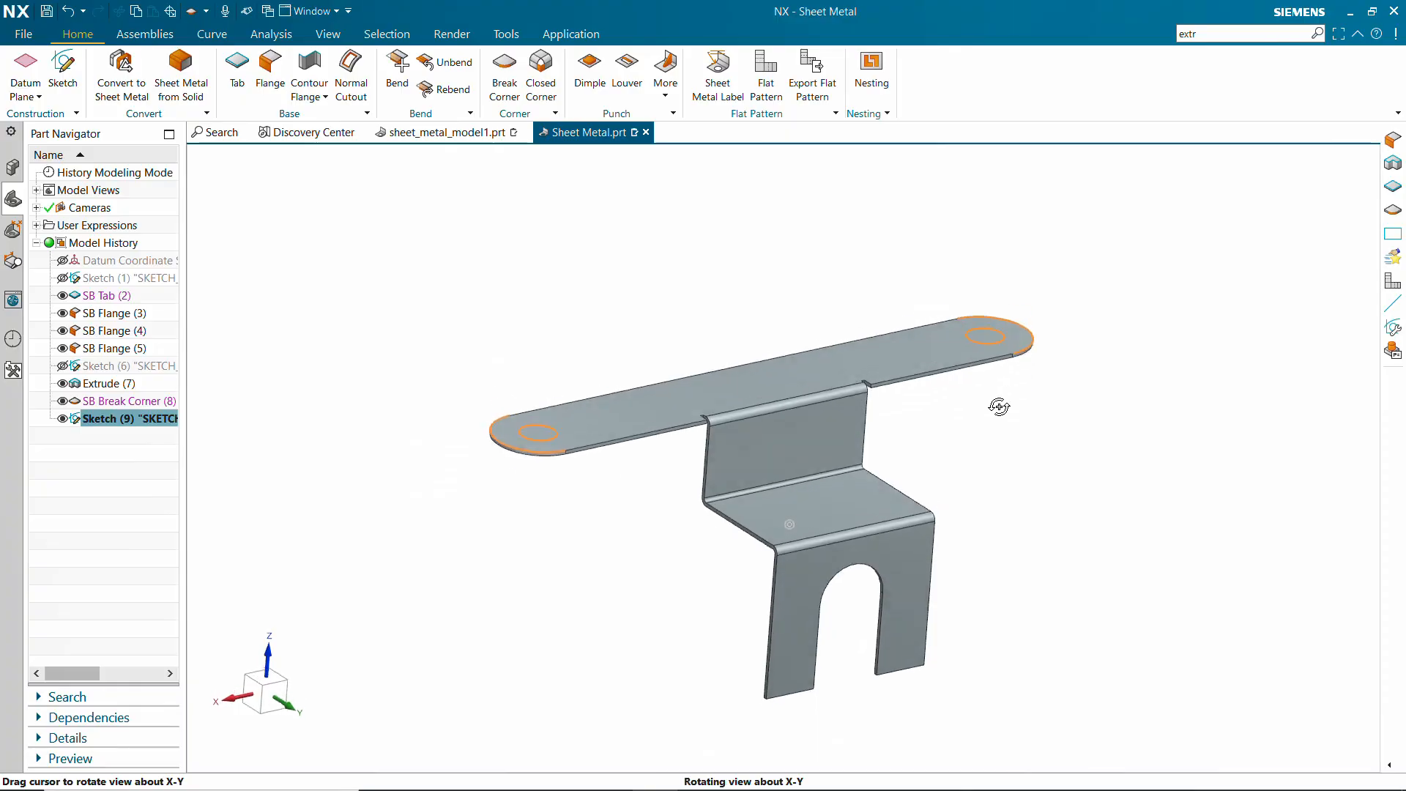
Step: Extrude the sketched circles 10 mm in the reversed direction to cut holes through the base tab, and hide their sketch
{"action": "left_click", "coordinate": [1207, 33]}
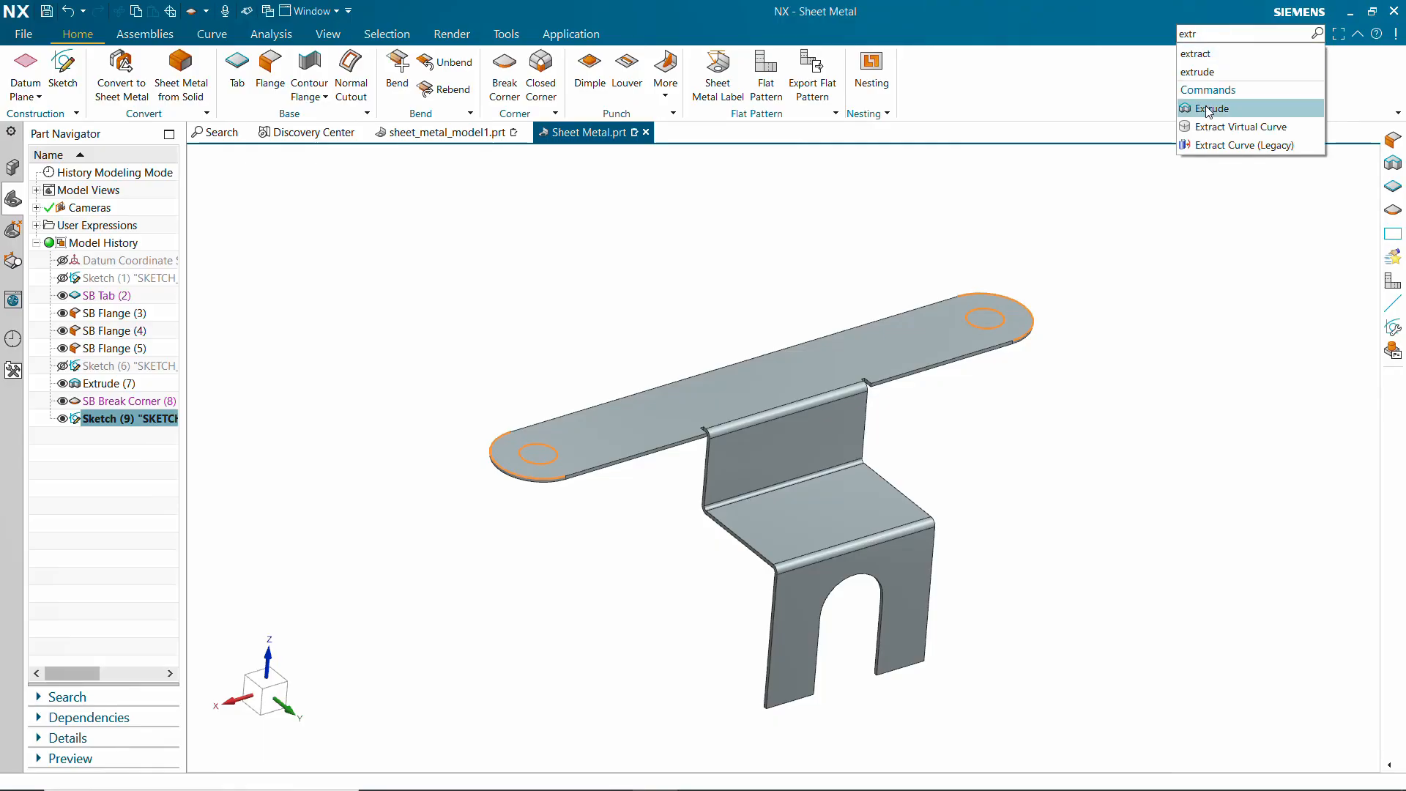
{"action": "left_click", "coordinate": [1205, 107]}
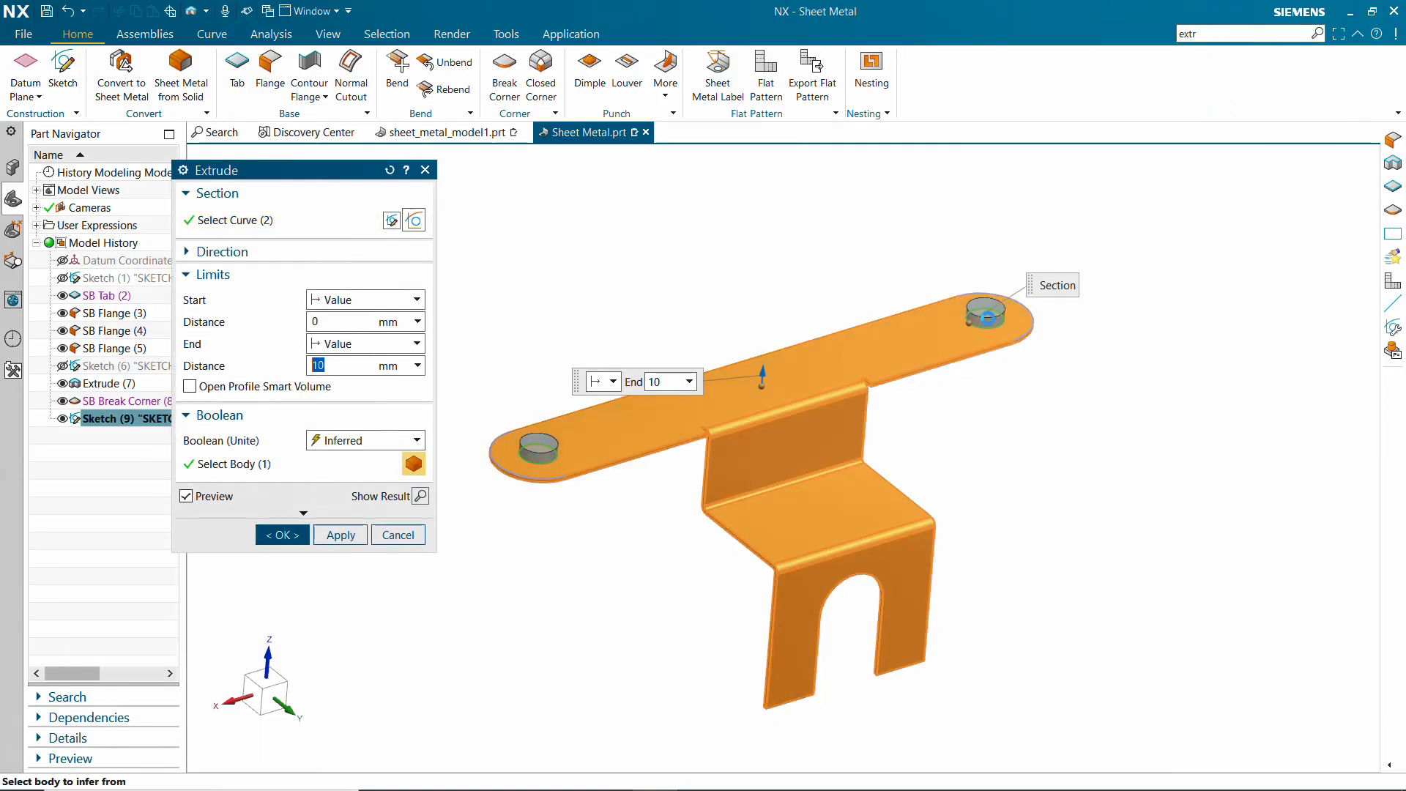
{"action": "double_click", "coordinate": [766, 372]}
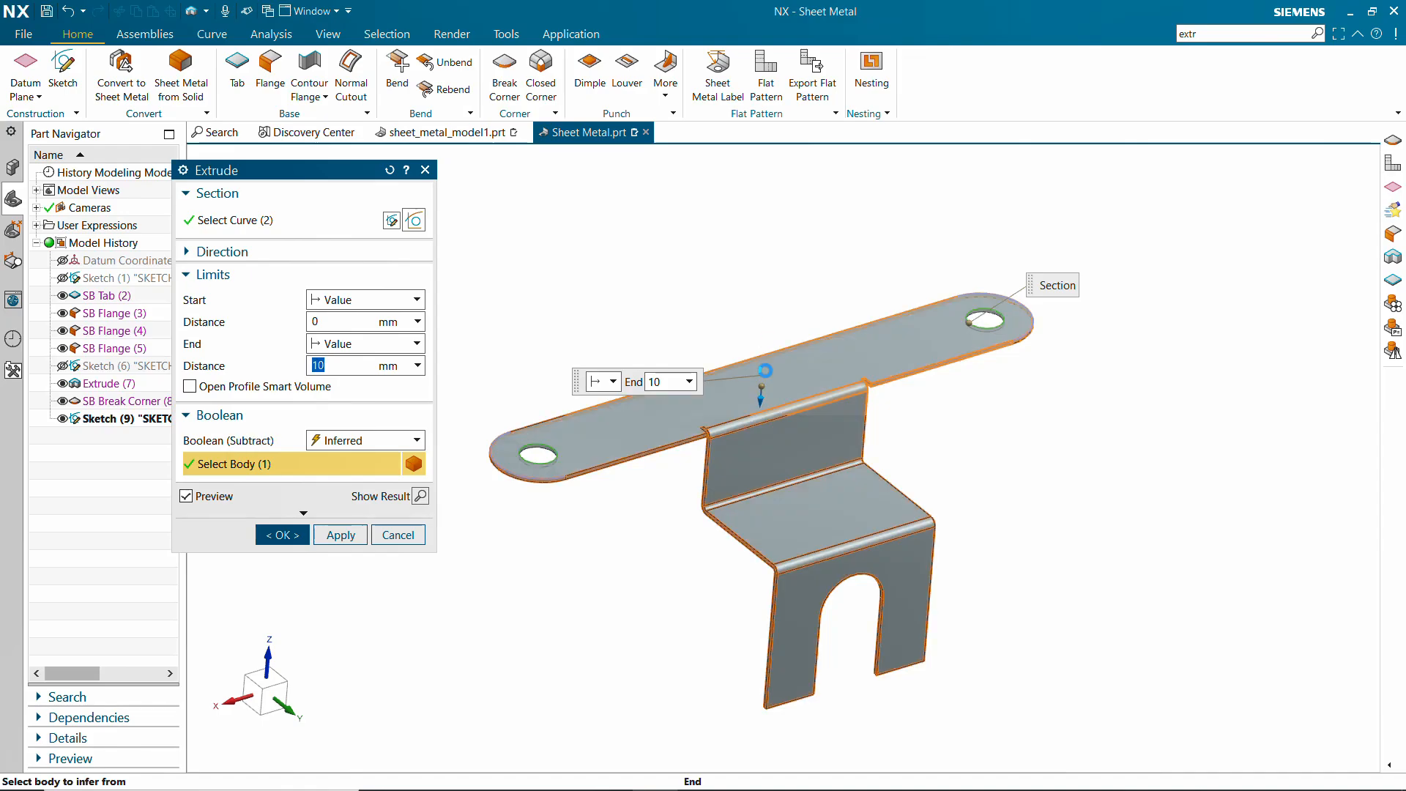
{"action": "left_click", "coordinate": [281, 533]}
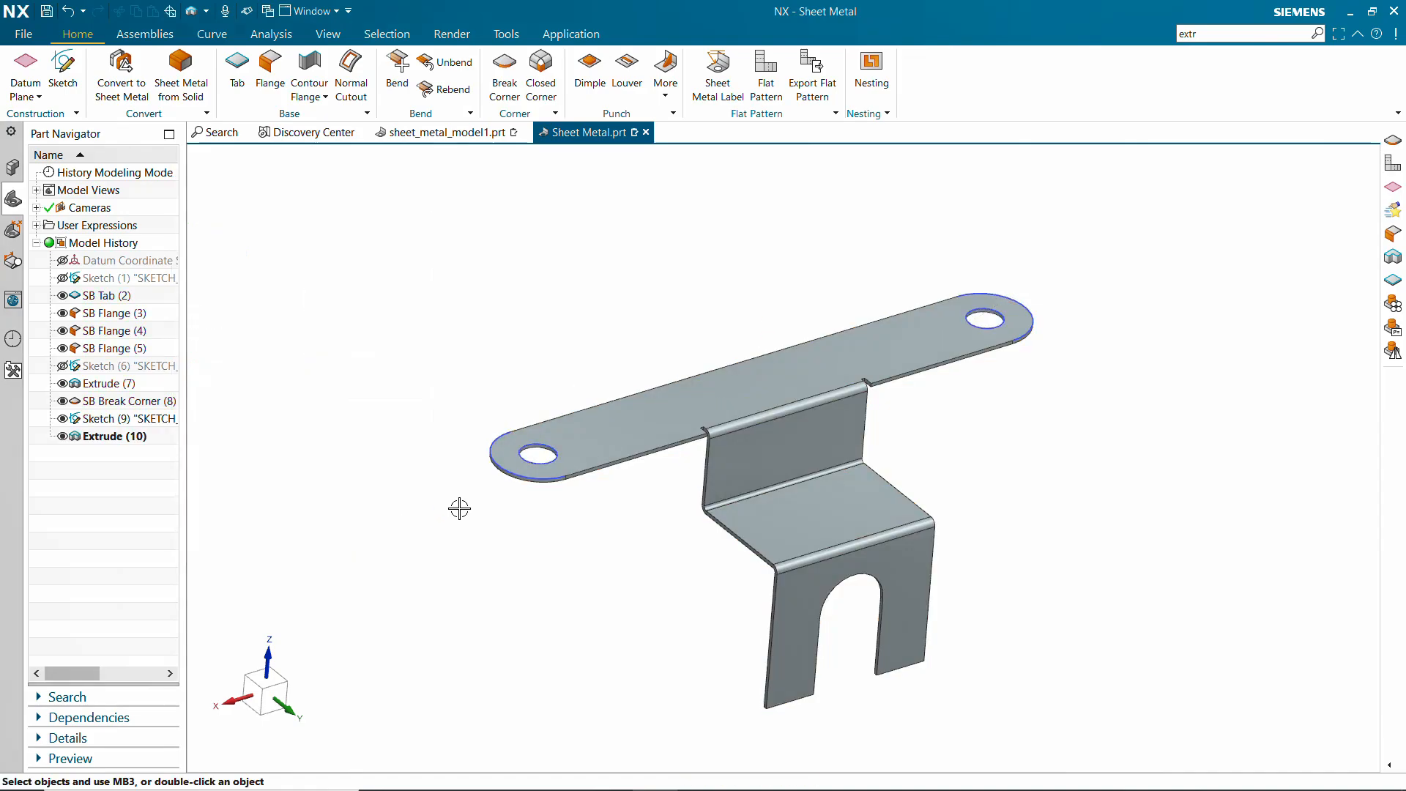
{"action": "left_click", "coordinate": [63, 419]}
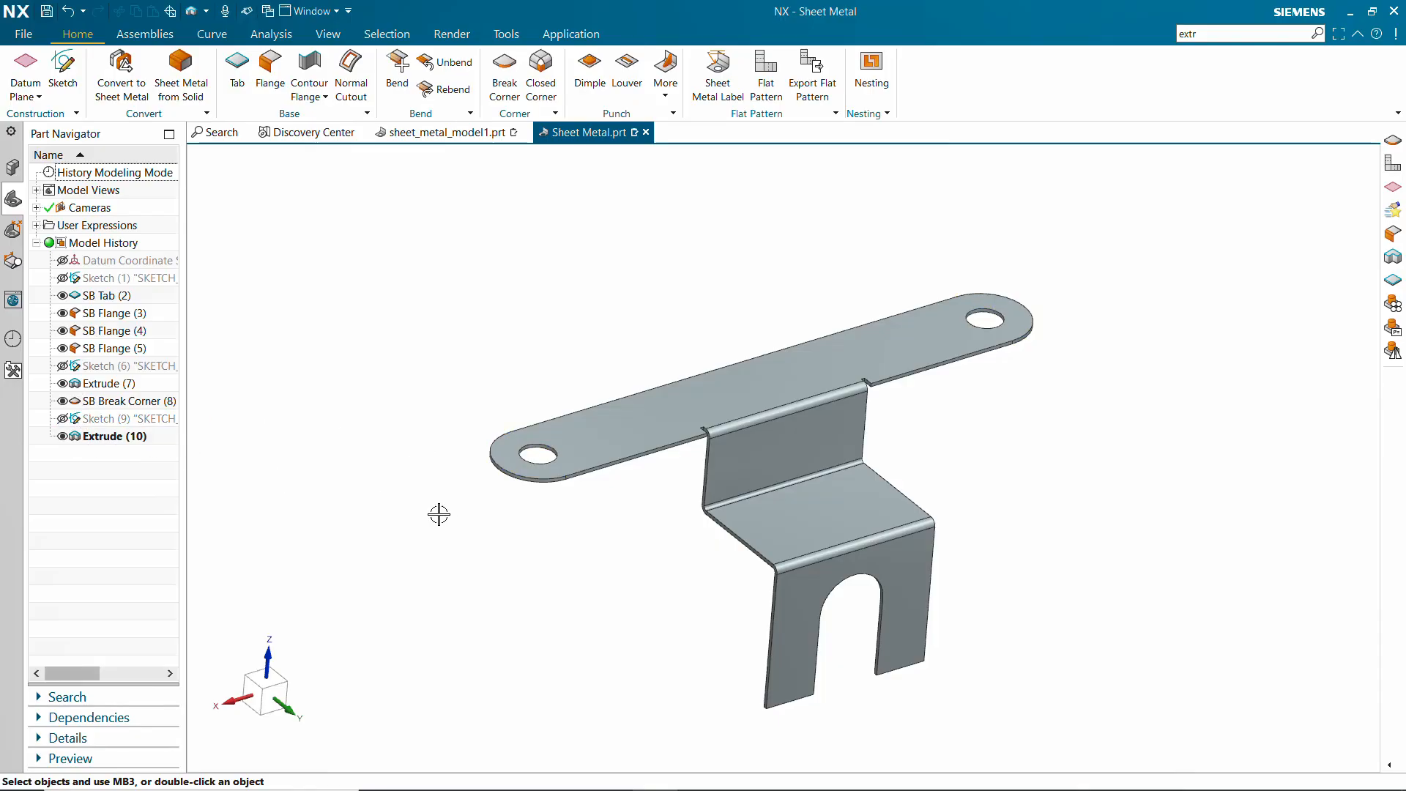
{"action": "middle_click_drag", "start_coordinate": [439, 514], "coordinate": [432, 502]}
{"action": "scroll", "coordinate": [769, 486], "scroll_direction": "up", "scroll_amount": 3}
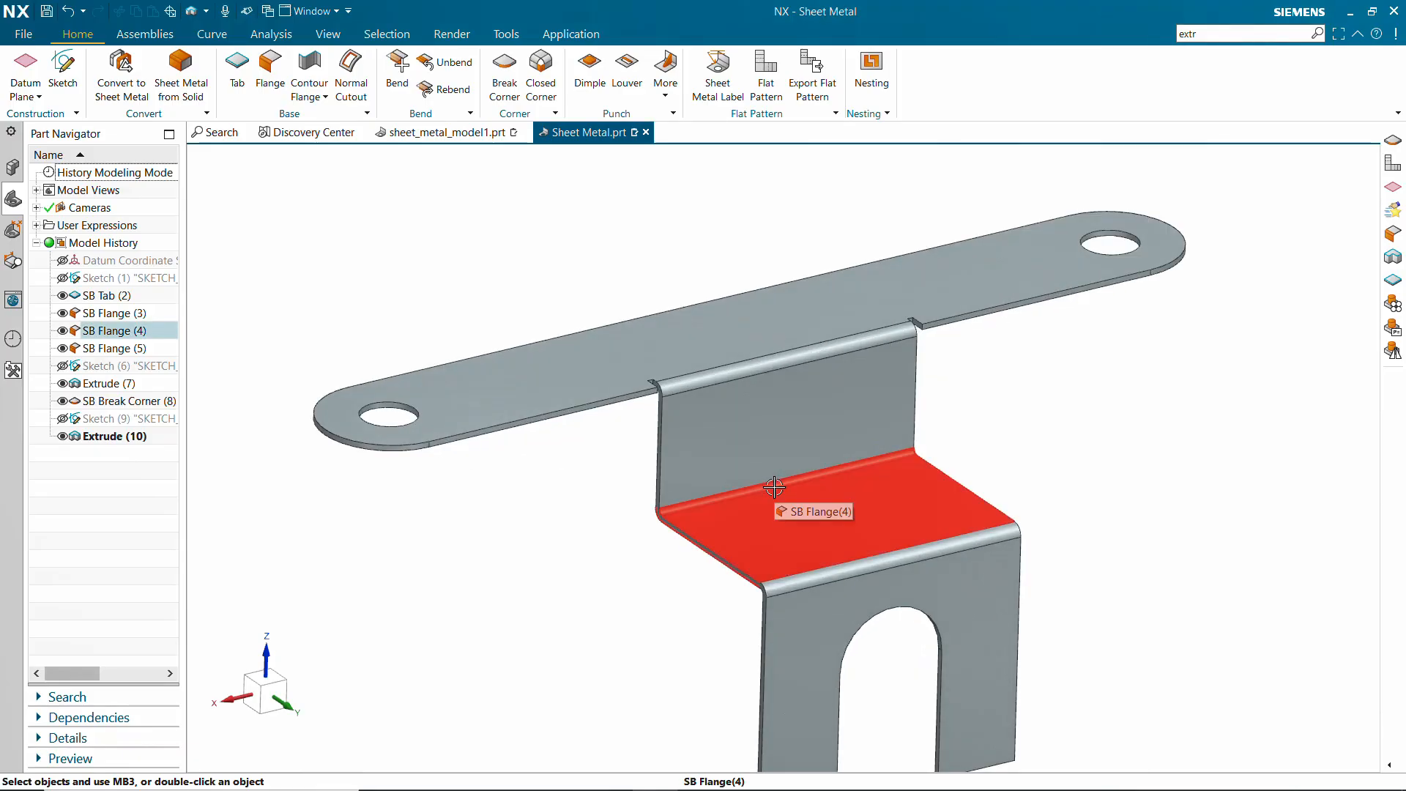
{"action": "scroll", "coordinate": [774, 487], "scroll_direction": "down", "scroll_amount": 2}
{"action": "middle_click_drag", "start_coordinate": [542, 511], "coordinate": [631, 520]}
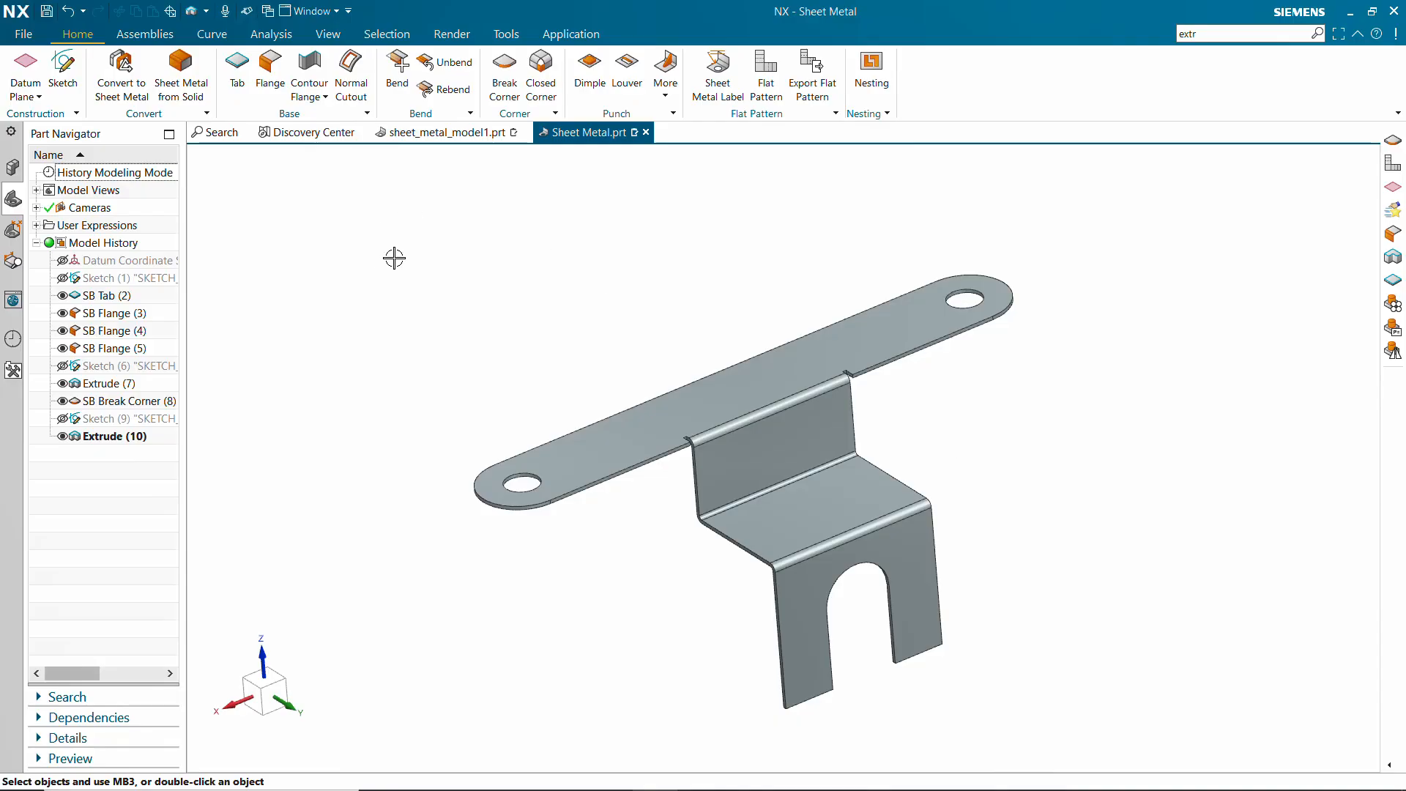
Step: Set the sheet metal preferences to 2 mm material thickness, 1.5 mm bend radius, 1 mm relief depth and width, and a neutral factor of 0.5
{"action": "left_click", "coordinate": [23, 34]}
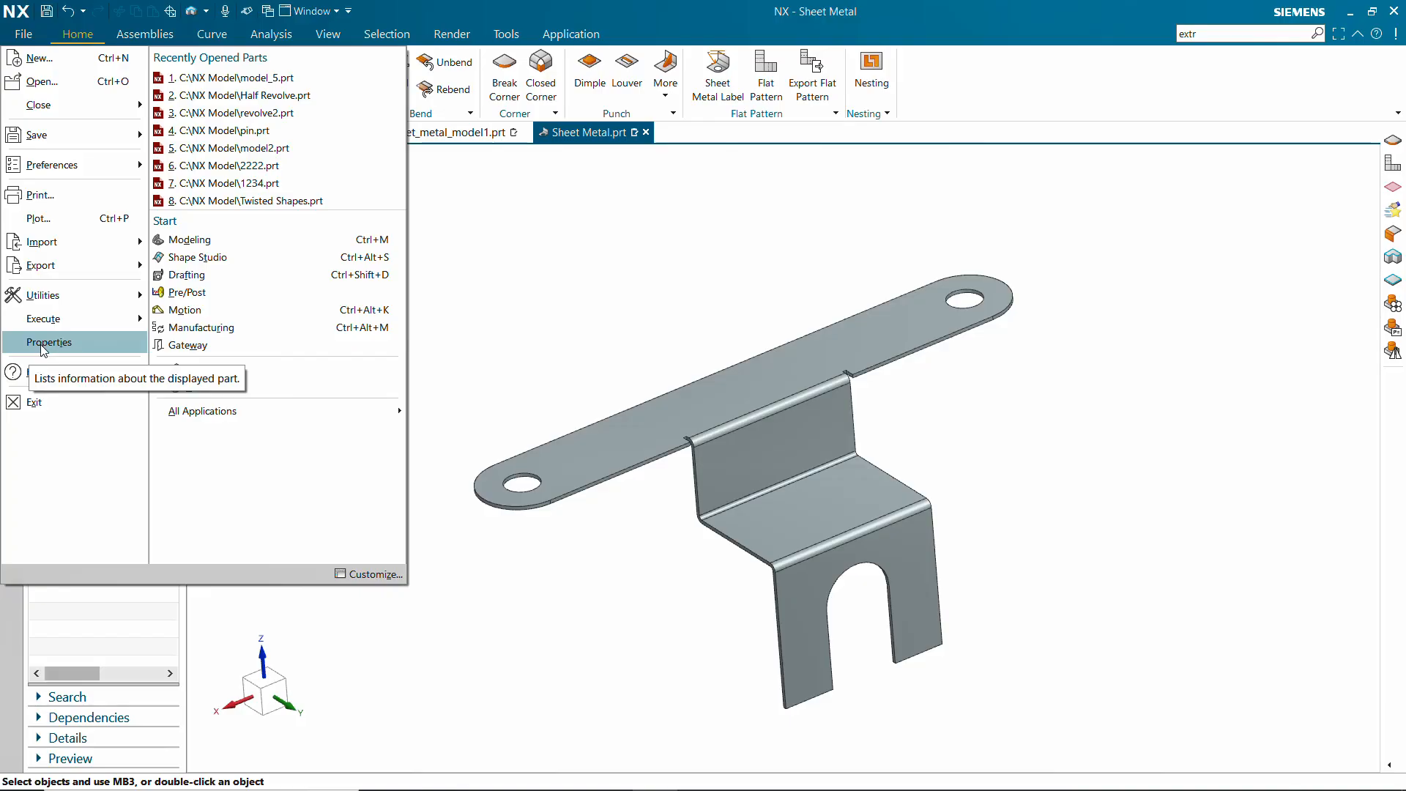
{"action": "mouse_move", "coordinate": [66, 175]}
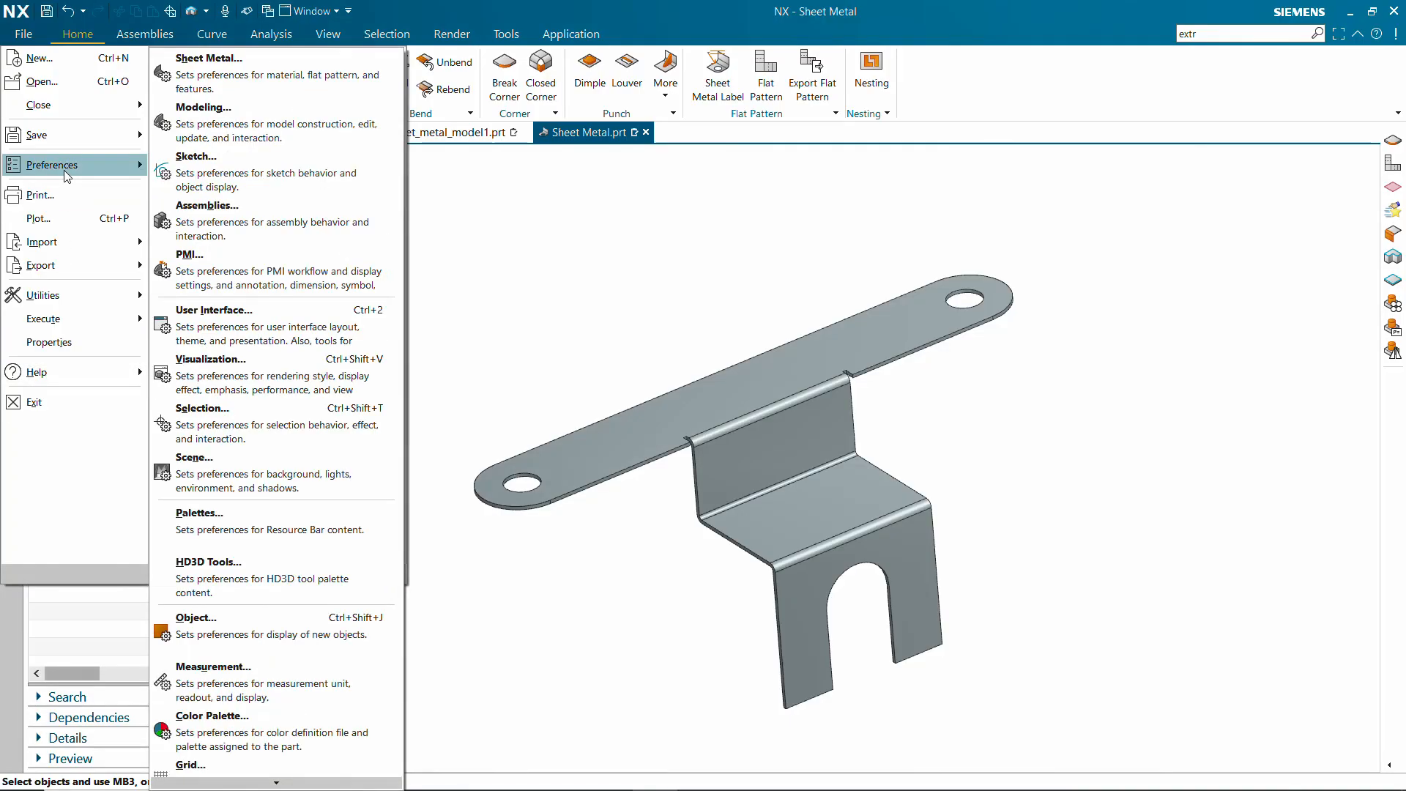
{"action": "left_click", "coordinate": [221, 68]}
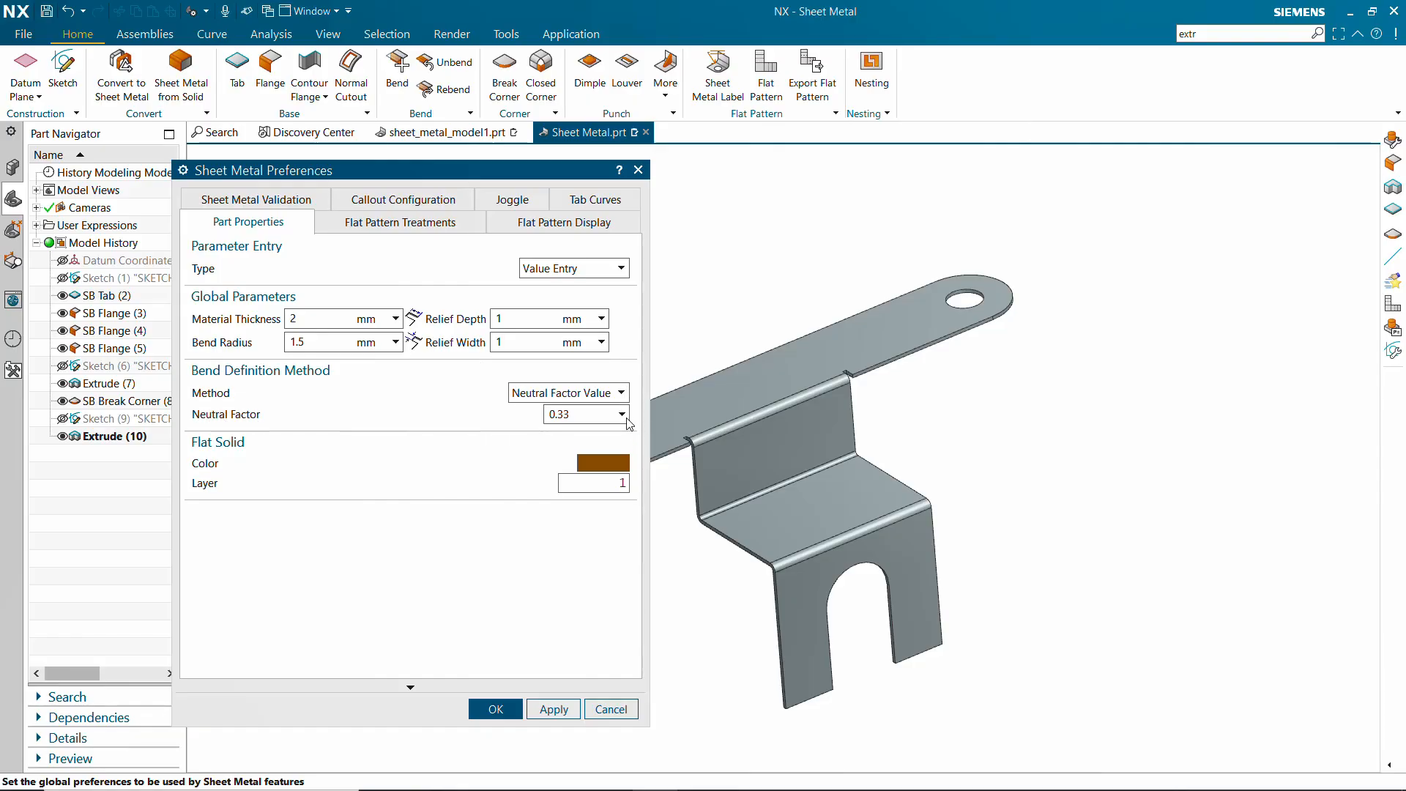
{"action": "left_click", "coordinate": [622, 415]}
{"action": "left_click", "coordinate": [590, 416]}
{"action": "type", "text": ".5"}
{"action": "left_click", "coordinate": [496, 709]}
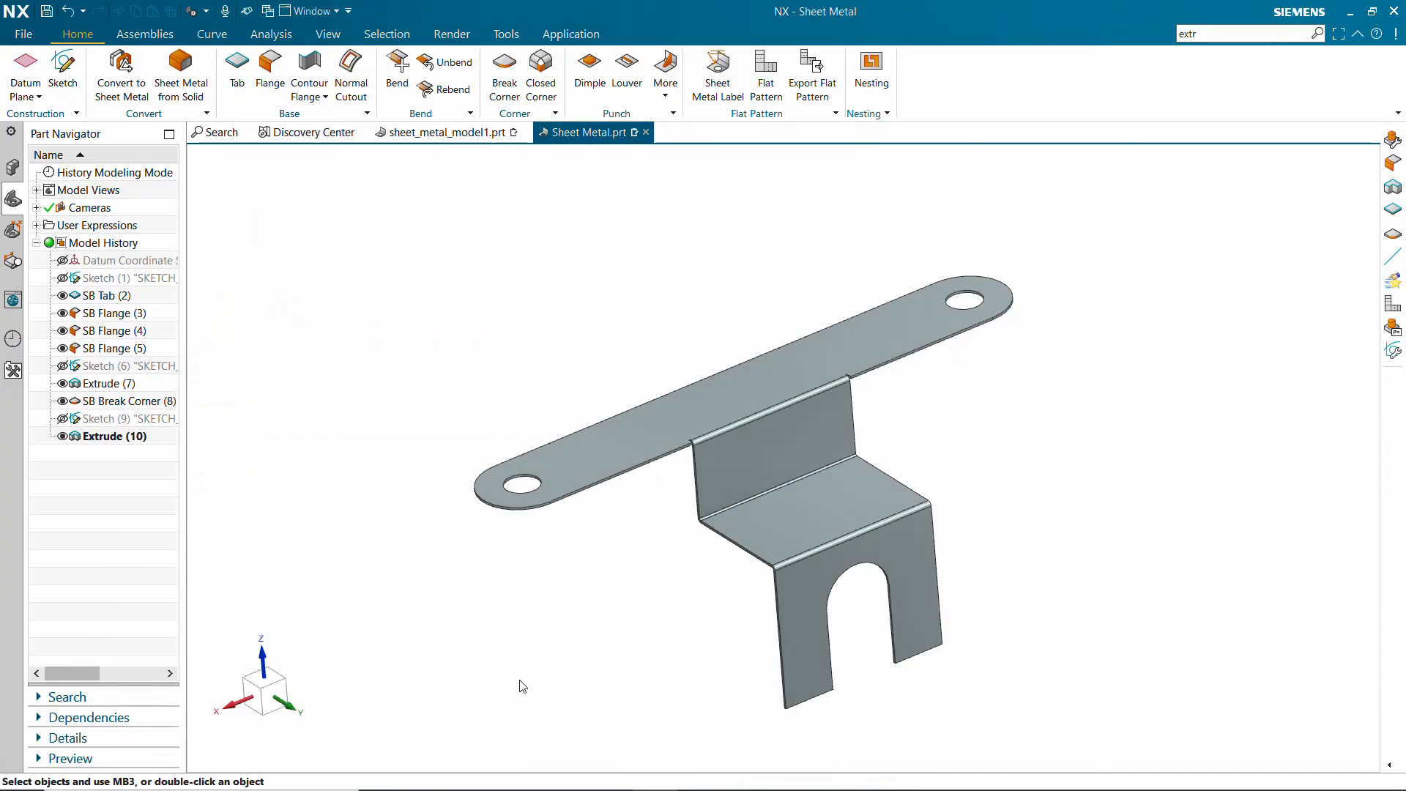
Step: Create a flat pattern of the bracket with the base tab's upper face as the upward face
{"action": "scroll", "coordinate": [716, 439], "scroll_direction": "up", "scroll_amount": 8}
{"action": "middle_click_drag", "start_coordinate": [681, 440], "coordinate": [759, 425]}
{"action": "scroll", "coordinate": [693, 452], "scroll_direction": "down", "scroll_amount": 6}
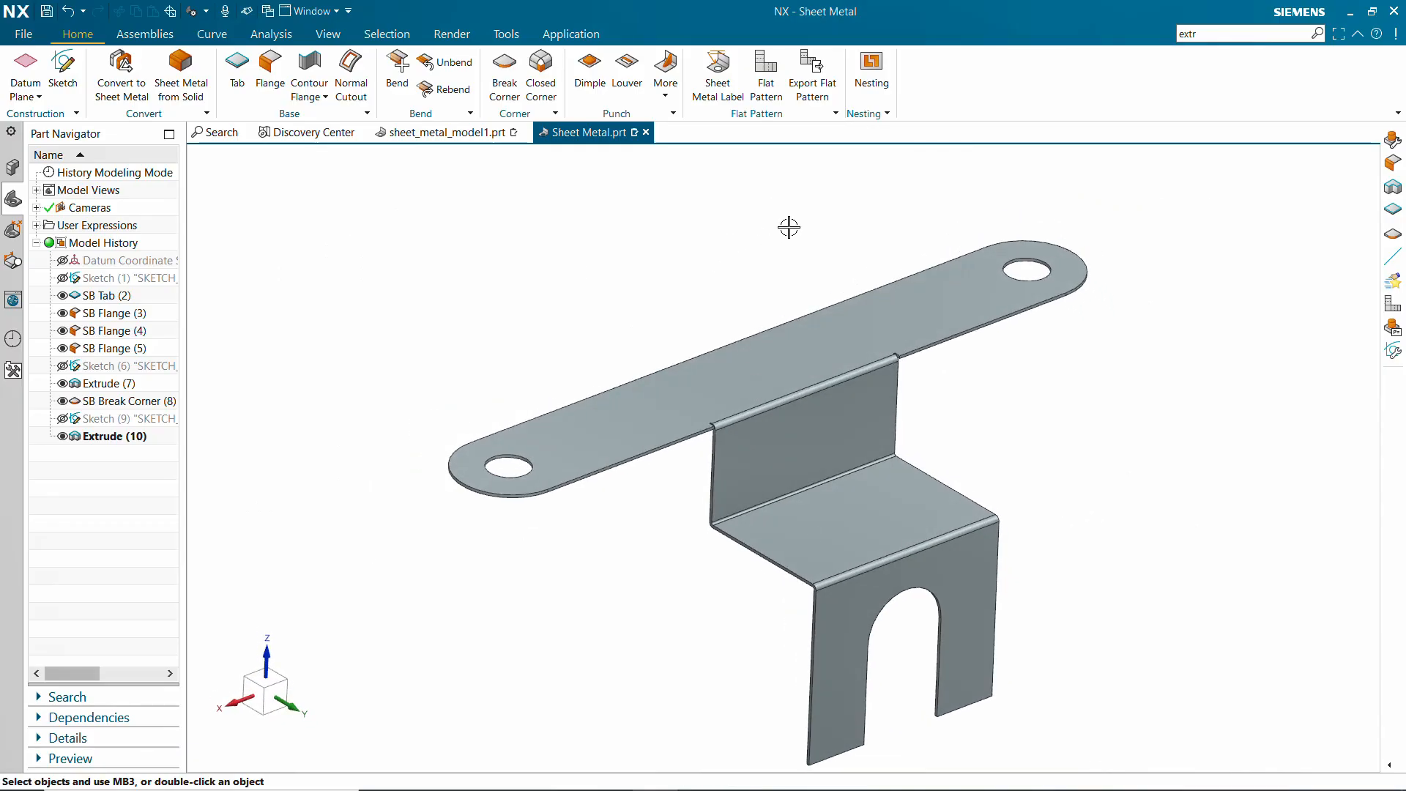
{"action": "left_click", "coordinate": [764, 86]}
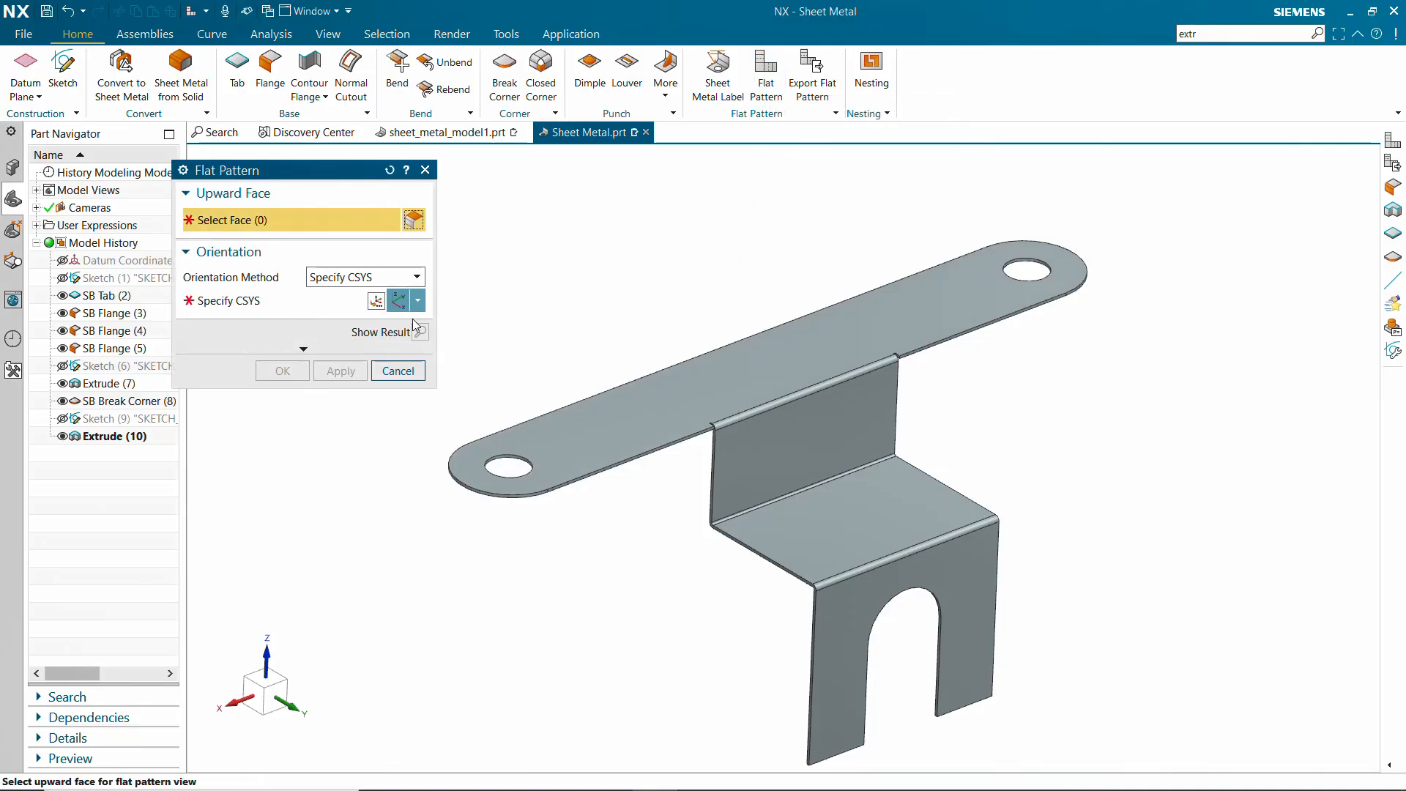
{"action": "left_click", "coordinate": [678, 356]}
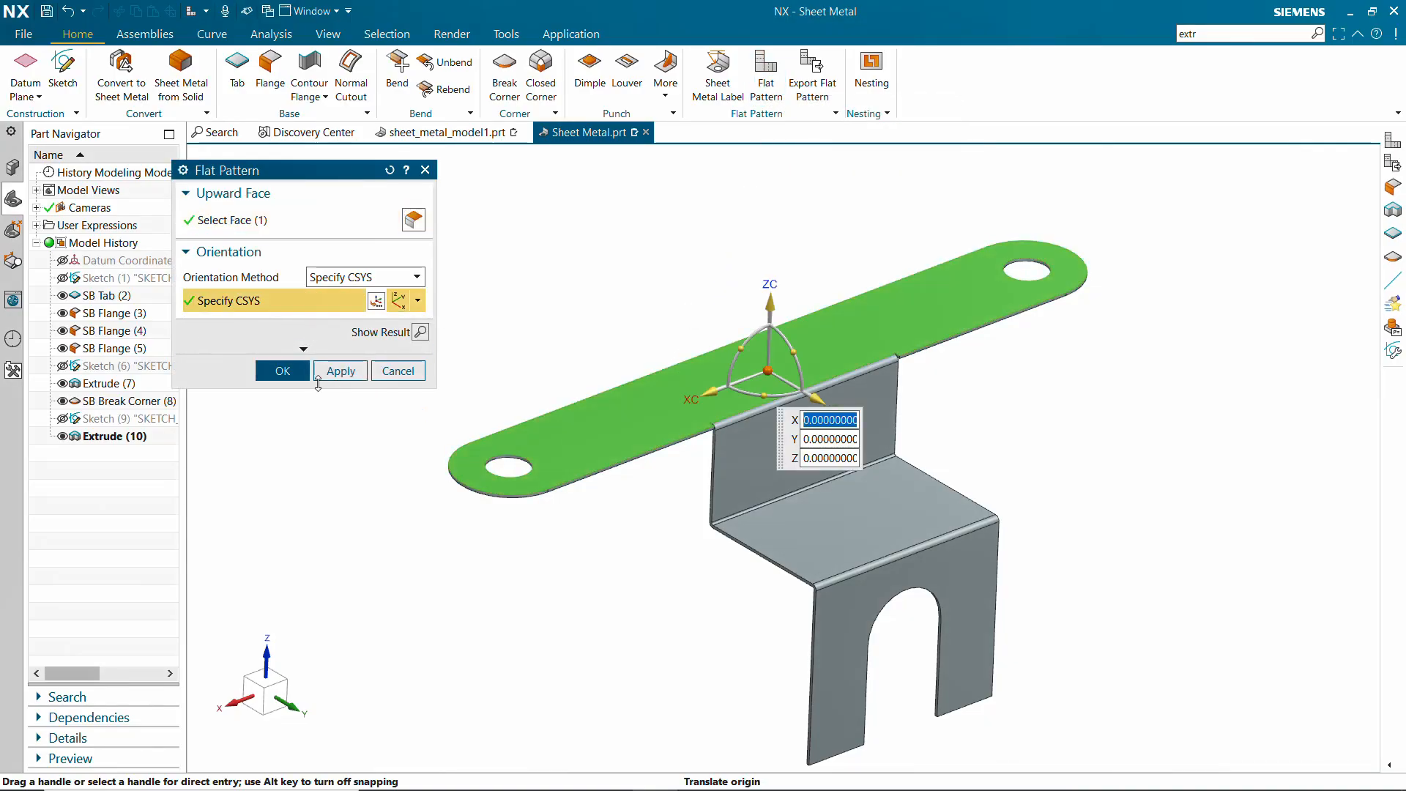
{"action": "left_click", "coordinate": [339, 372]}
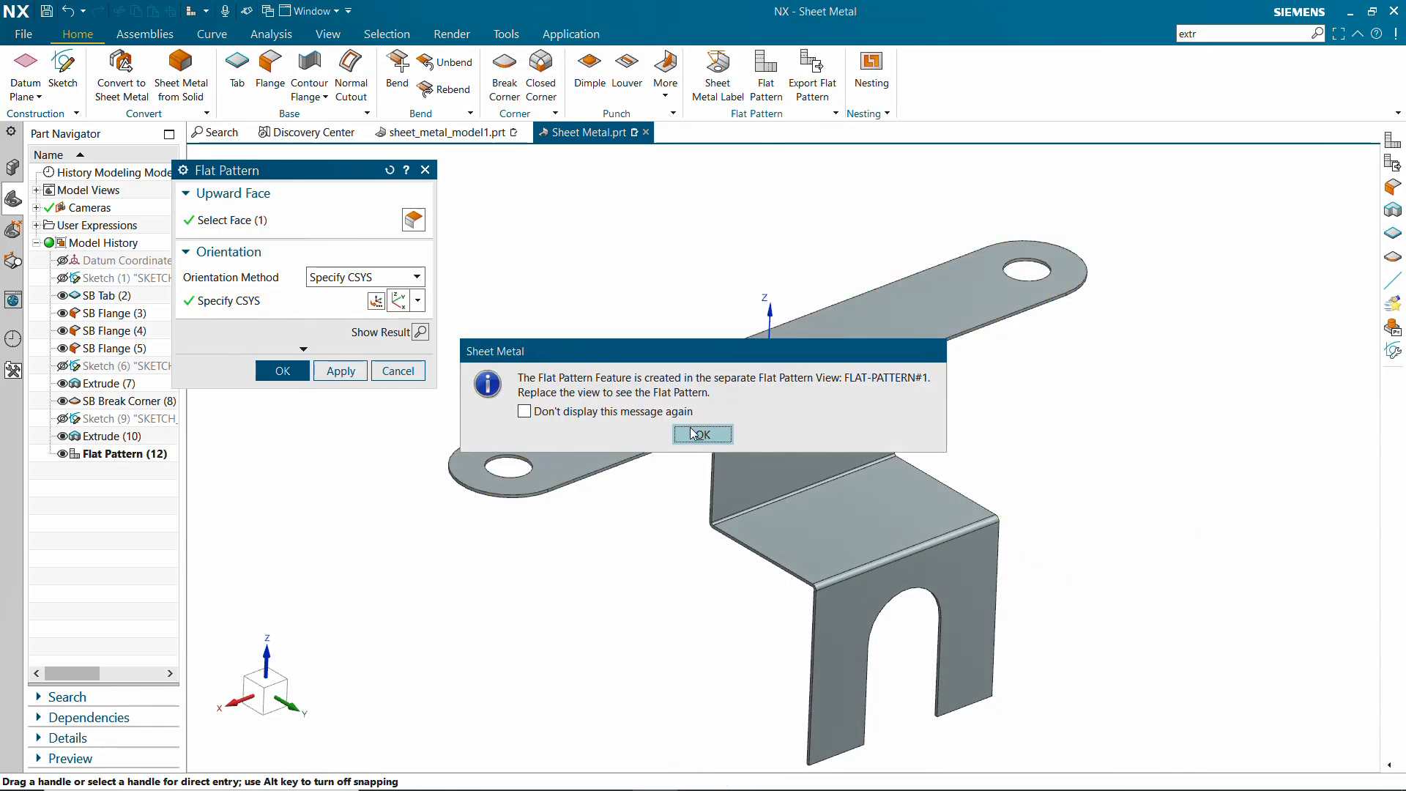
{"action": "key", "text": "Return"}
{"action": "left_click", "coordinate": [402, 370]}
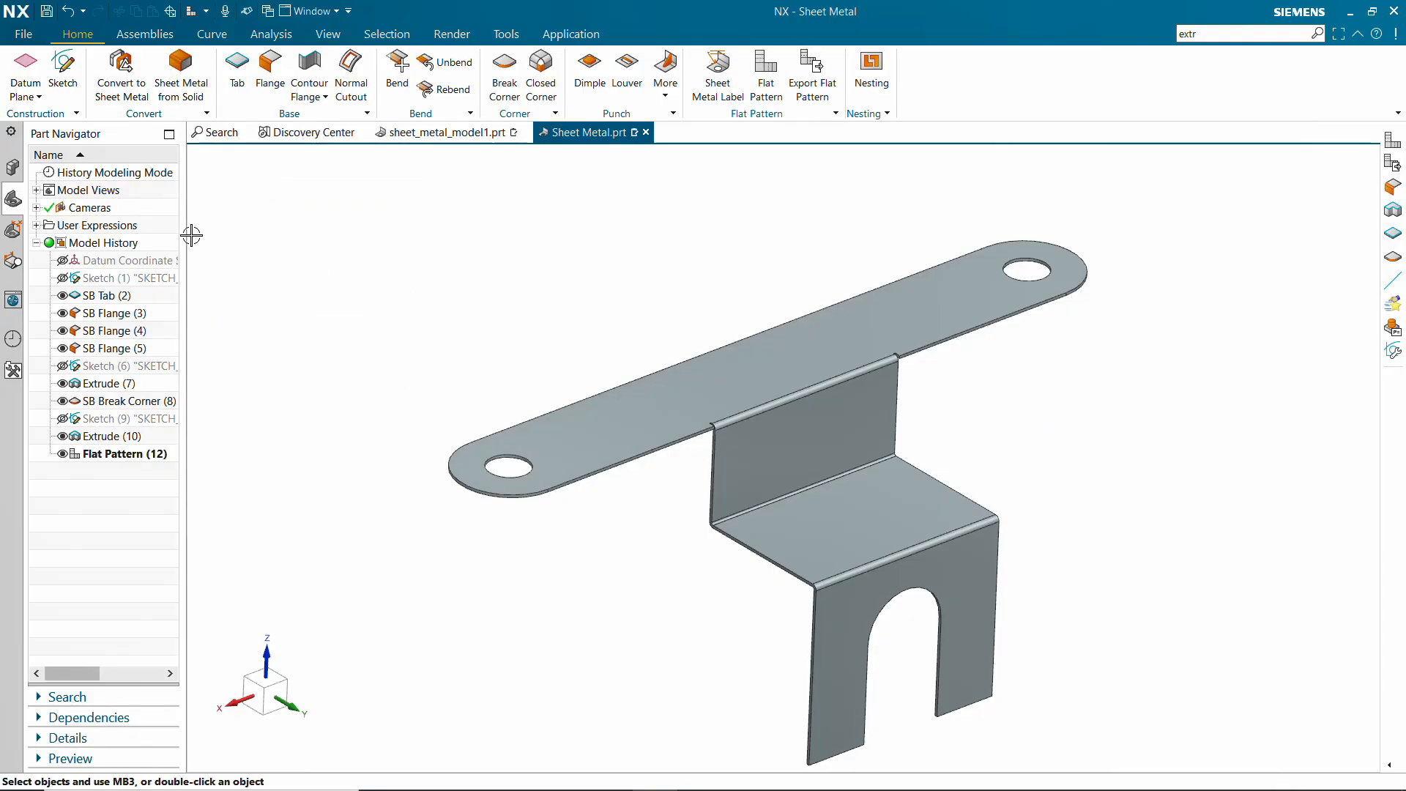
Step: Open the flat pattern model view and examine the bracket's unfolded outline, bend lines and bend callouts
{"action": "left_click", "coordinate": [37, 190]}
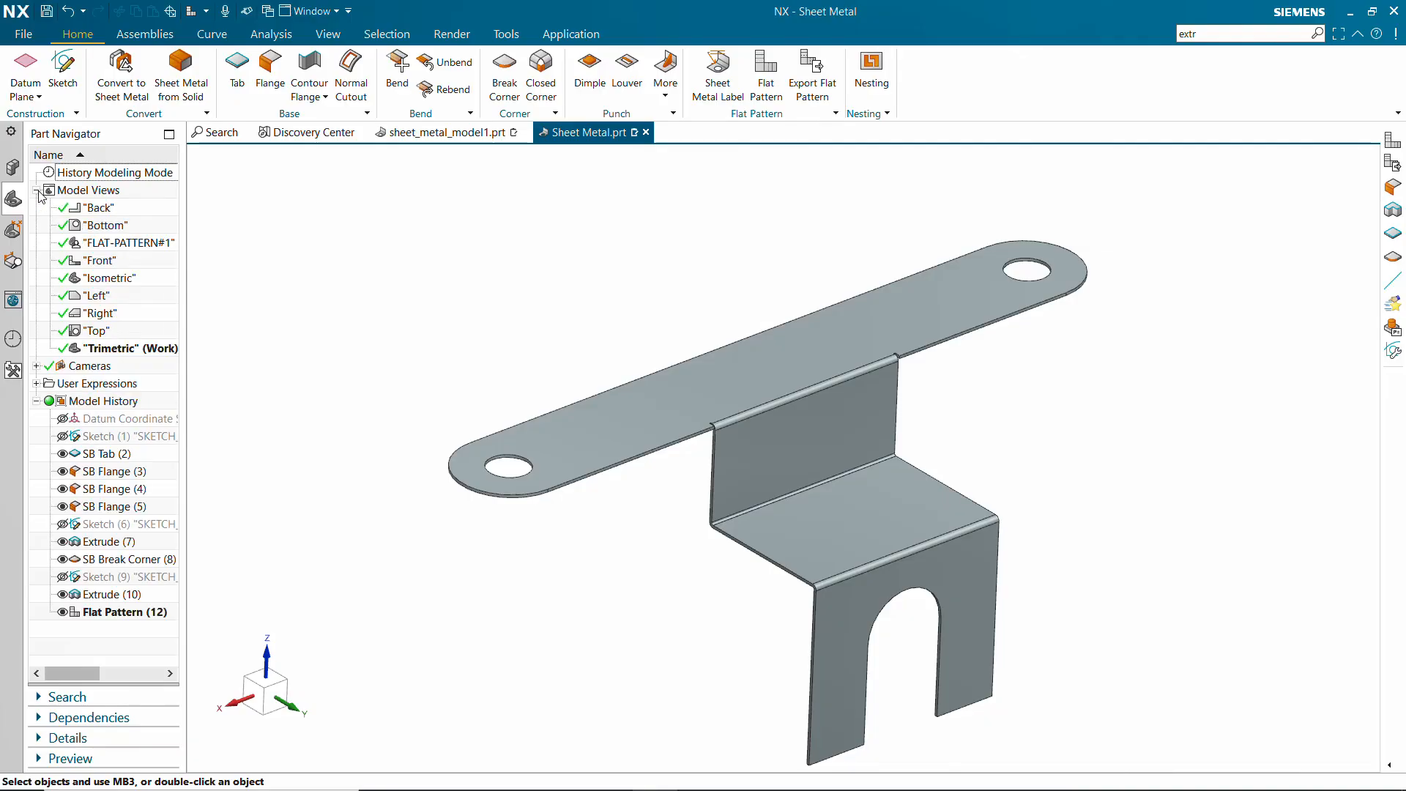
{"action": "double_click", "coordinate": [134, 245]}
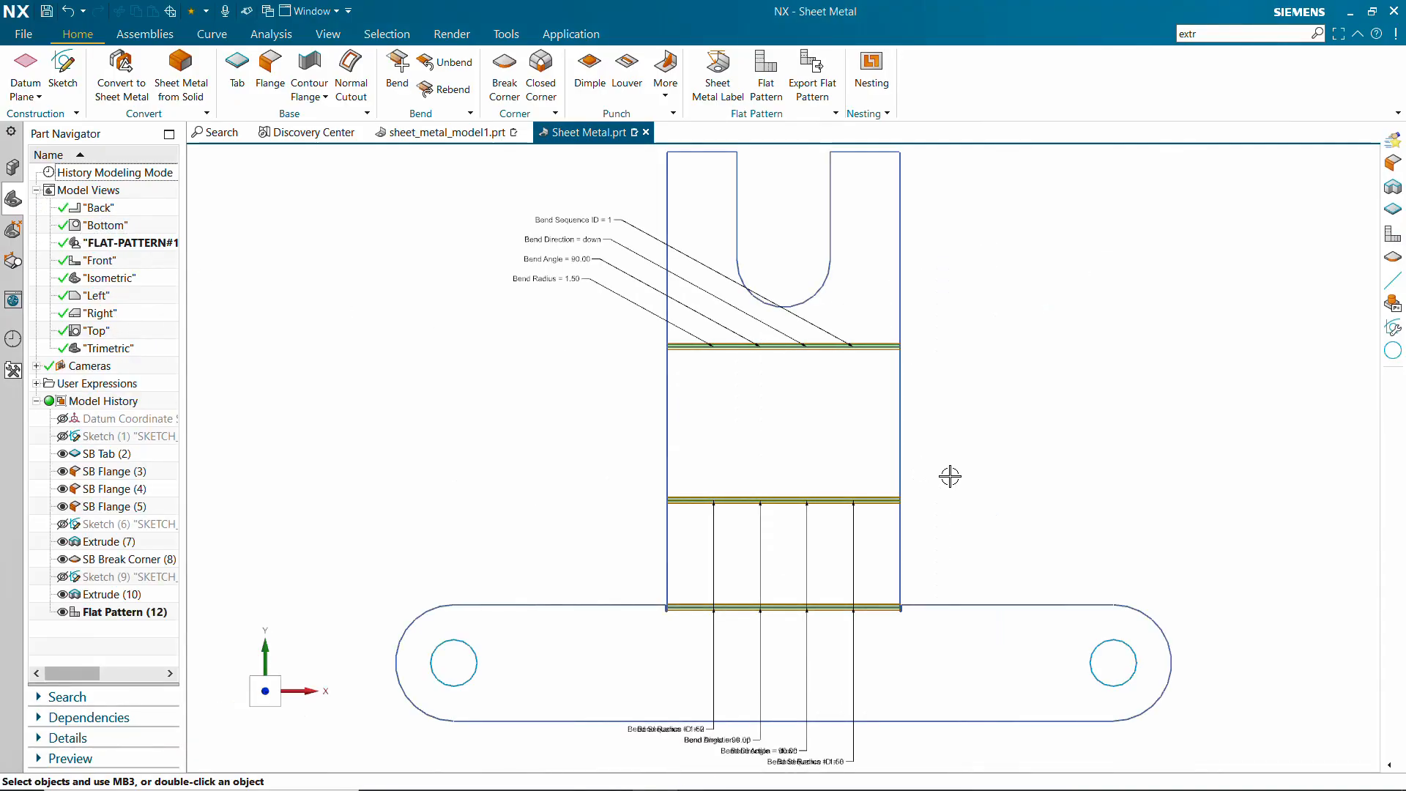
{"action": "scroll", "coordinate": [789, 762], "scroll_direction": "up", "scroll_amount": 3}
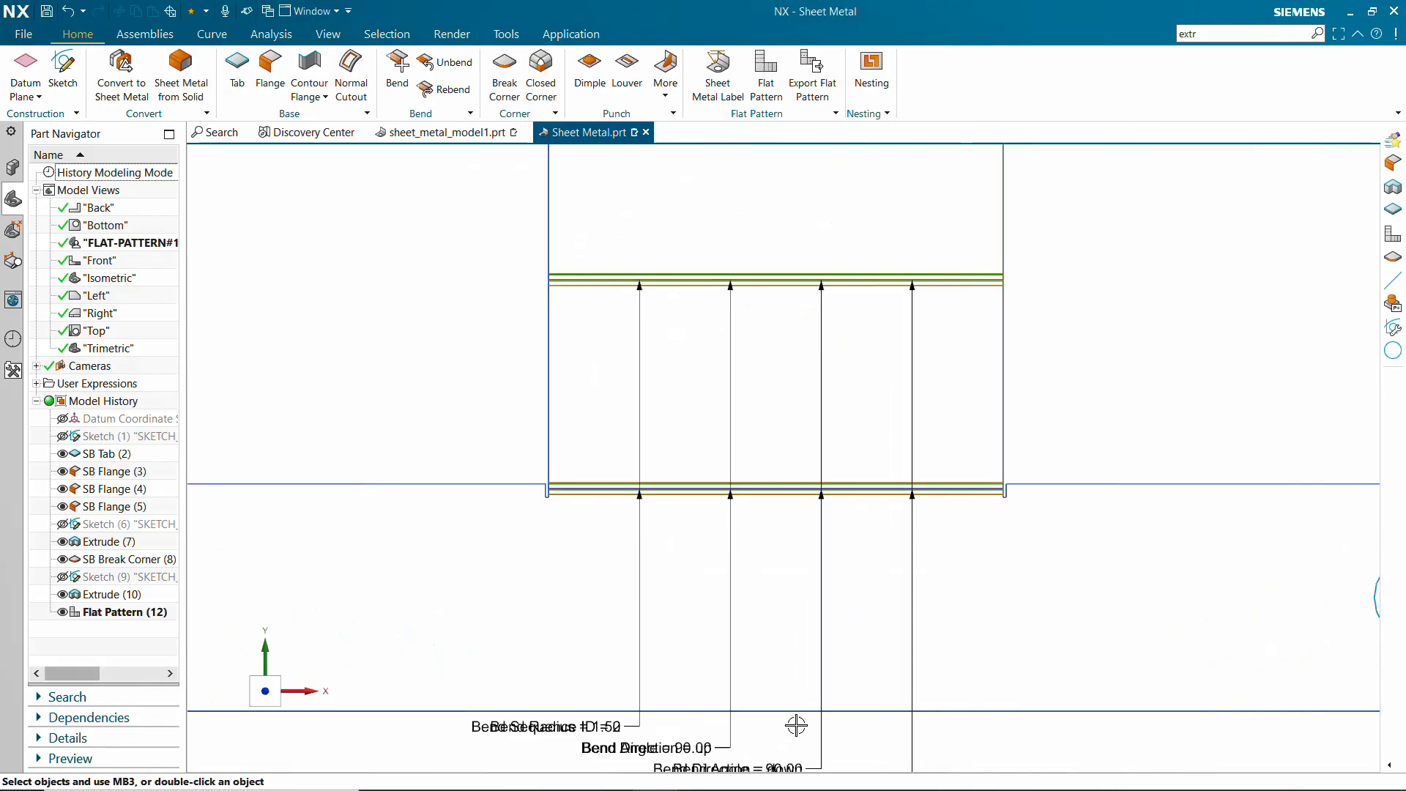
{"action": "scroll", "coordinate": [793, 728], "scroll_direction": "down", "scroll_amount": 4}
{"action": "scroll", "coordinate": [810, 380], "scroll_direction": "up", "scroll_amount": 4}
{"action": "scroll", "coordinate": [810, 385], "scroll_direction": "down", "scroll_amount": 5}
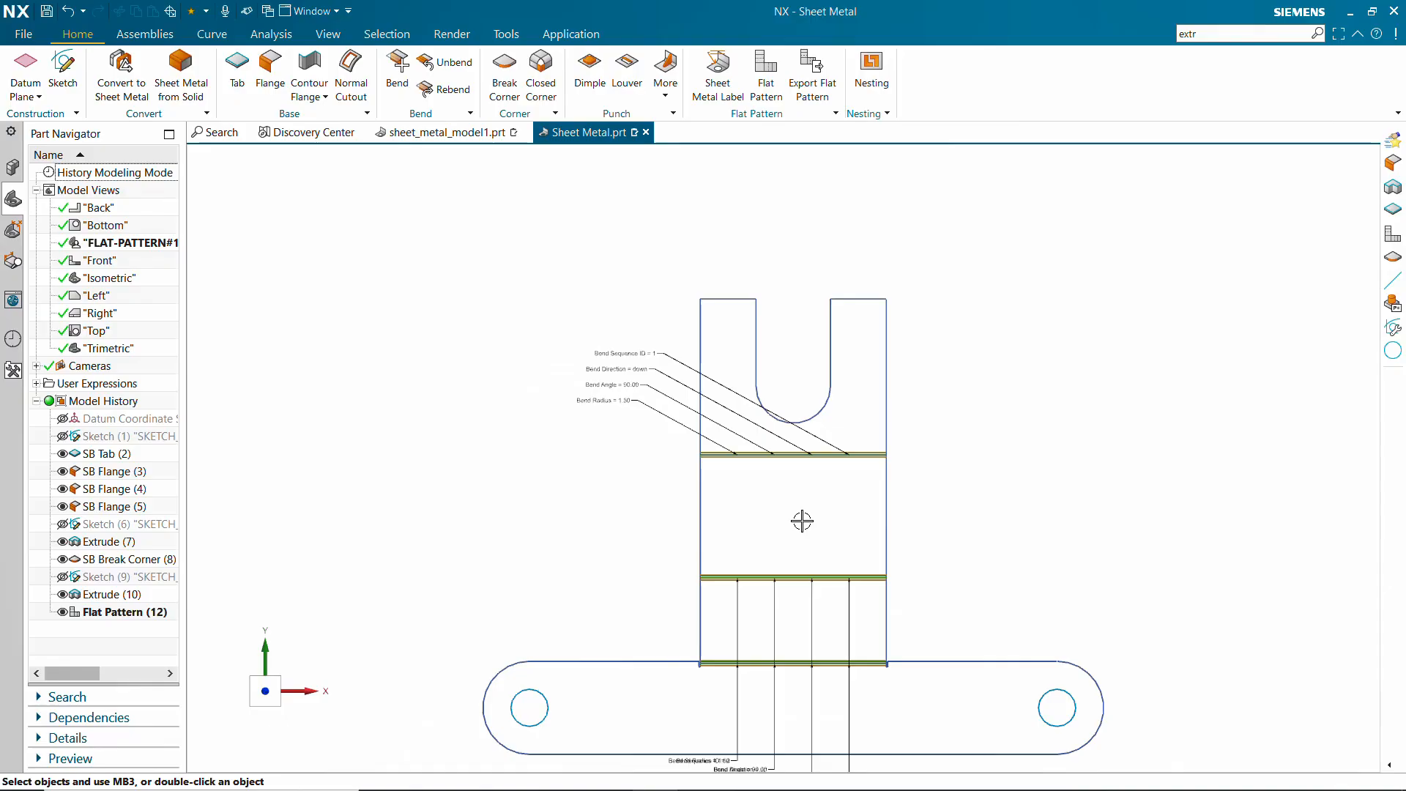
{"action": "middle_click_drag", "start_coordinate": [802, 518], "coordinate": [780, 440], "text": "shift"}
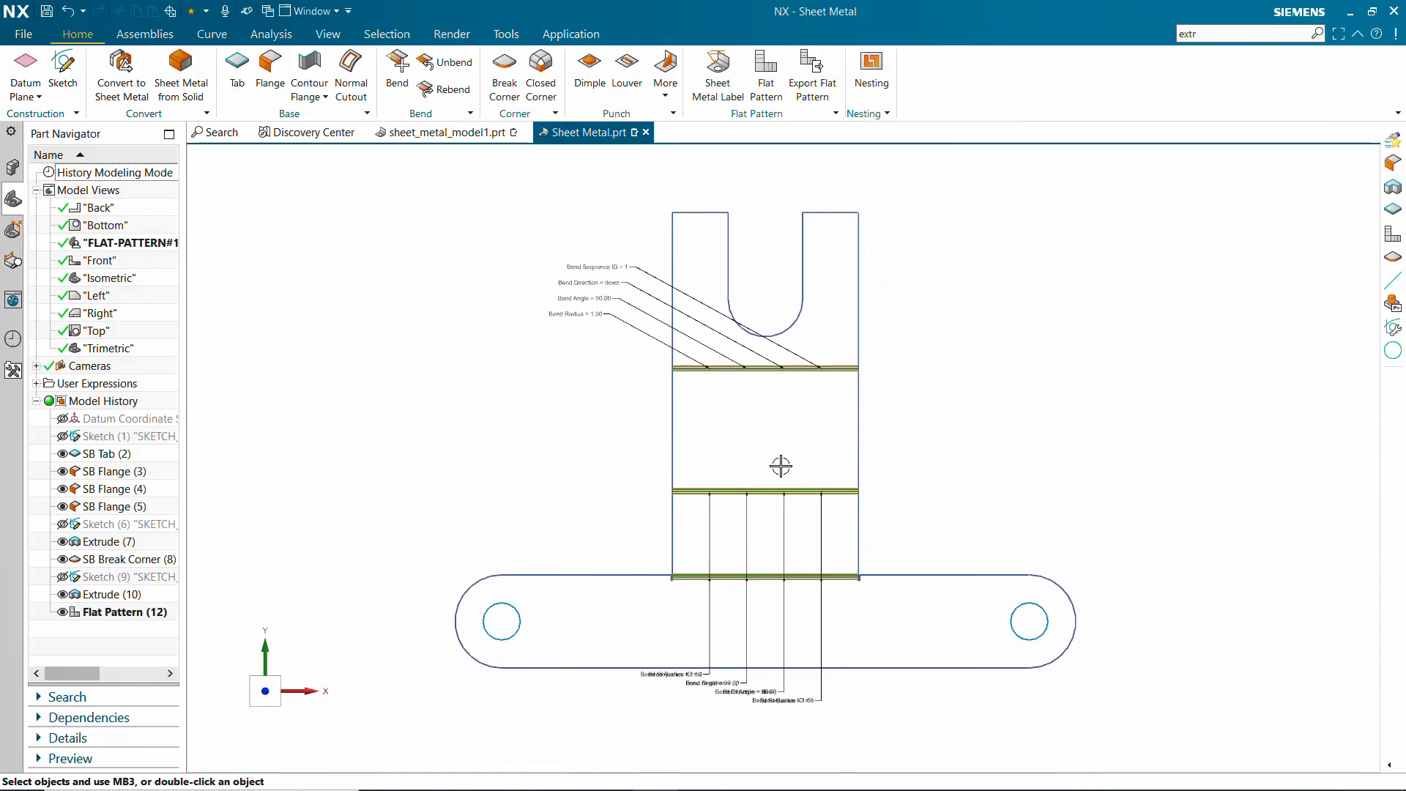
{"action": "scroll", "coordinate": [798, 449], "scroll_direction": "up", "scroll_amount": 1}
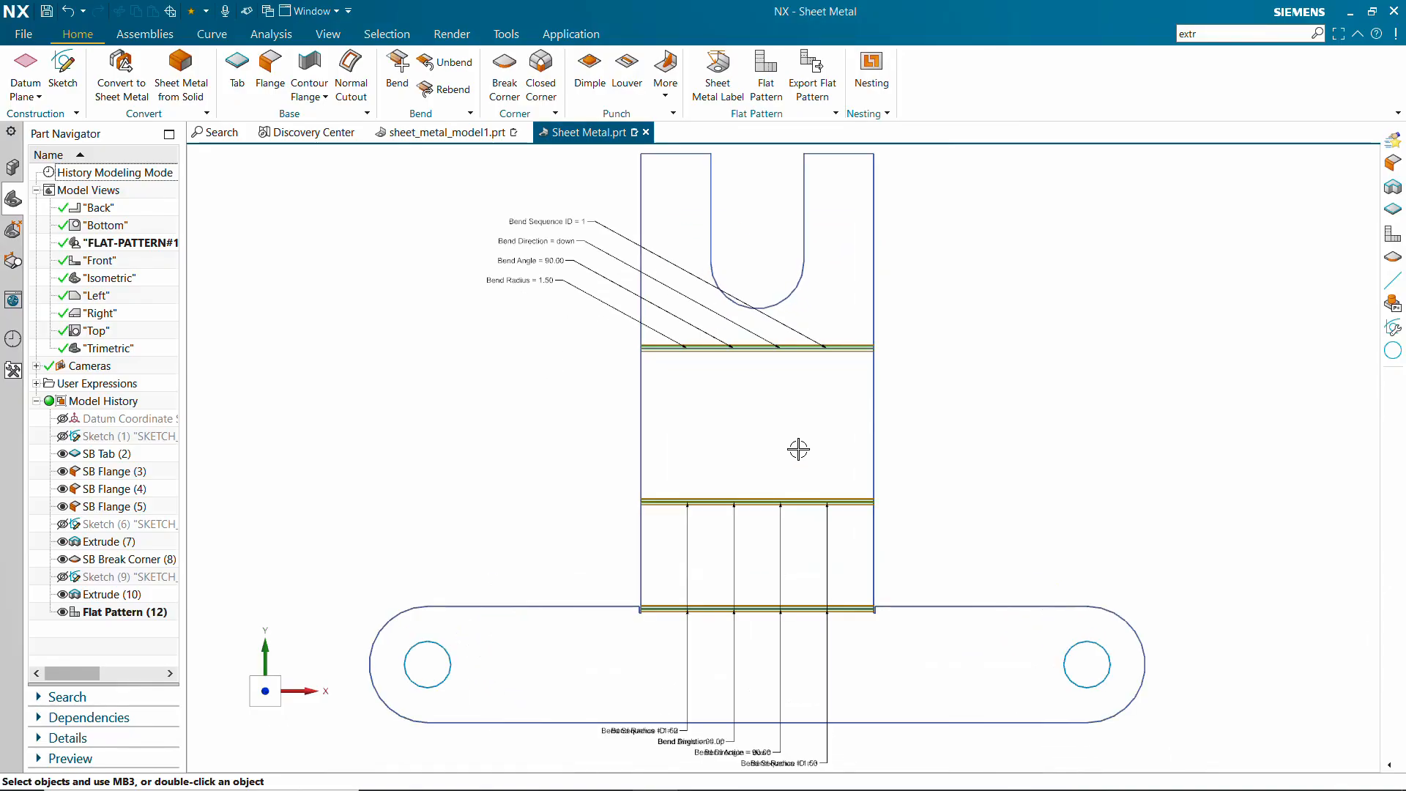